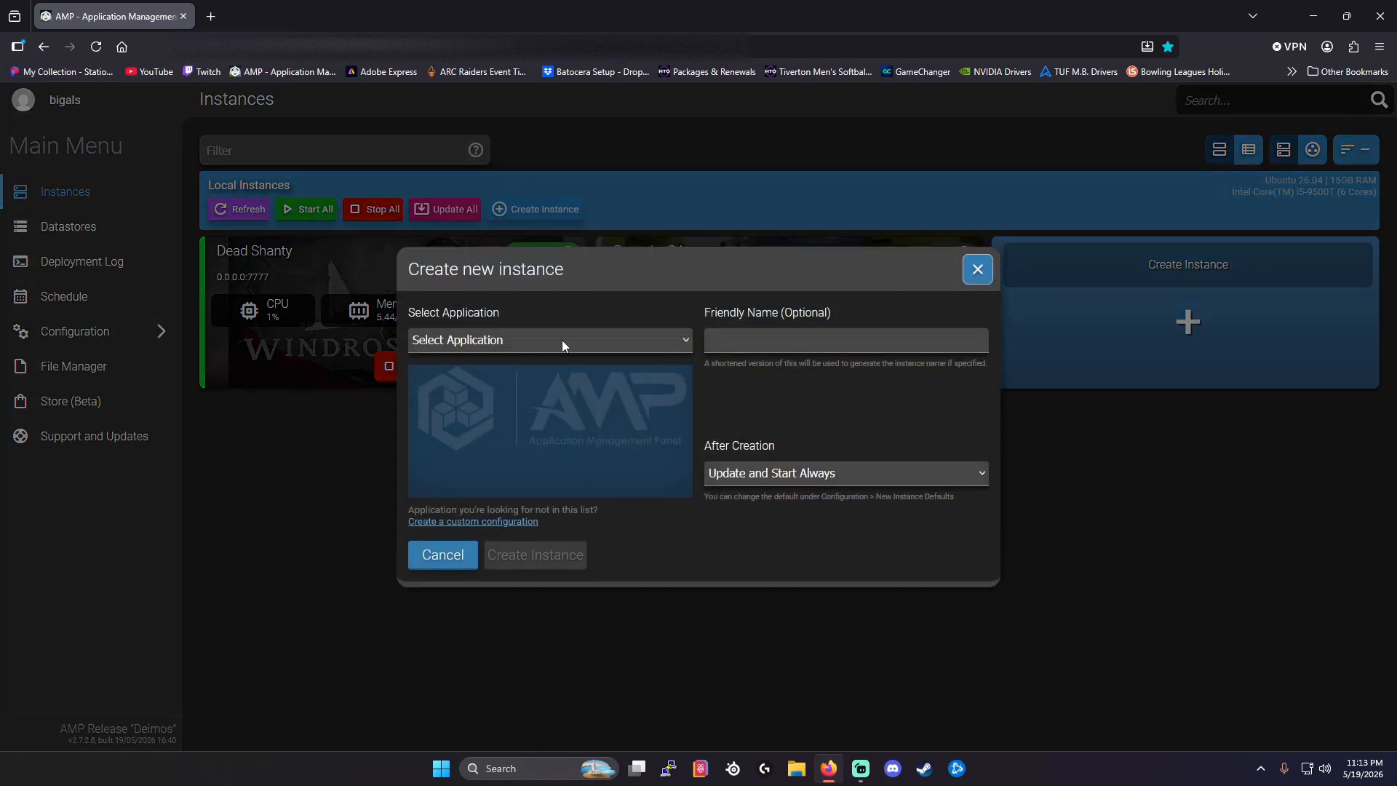
Choose Windrose as the application for the new instance.
click(605, 339)
scroll(558, 408, down, 15)
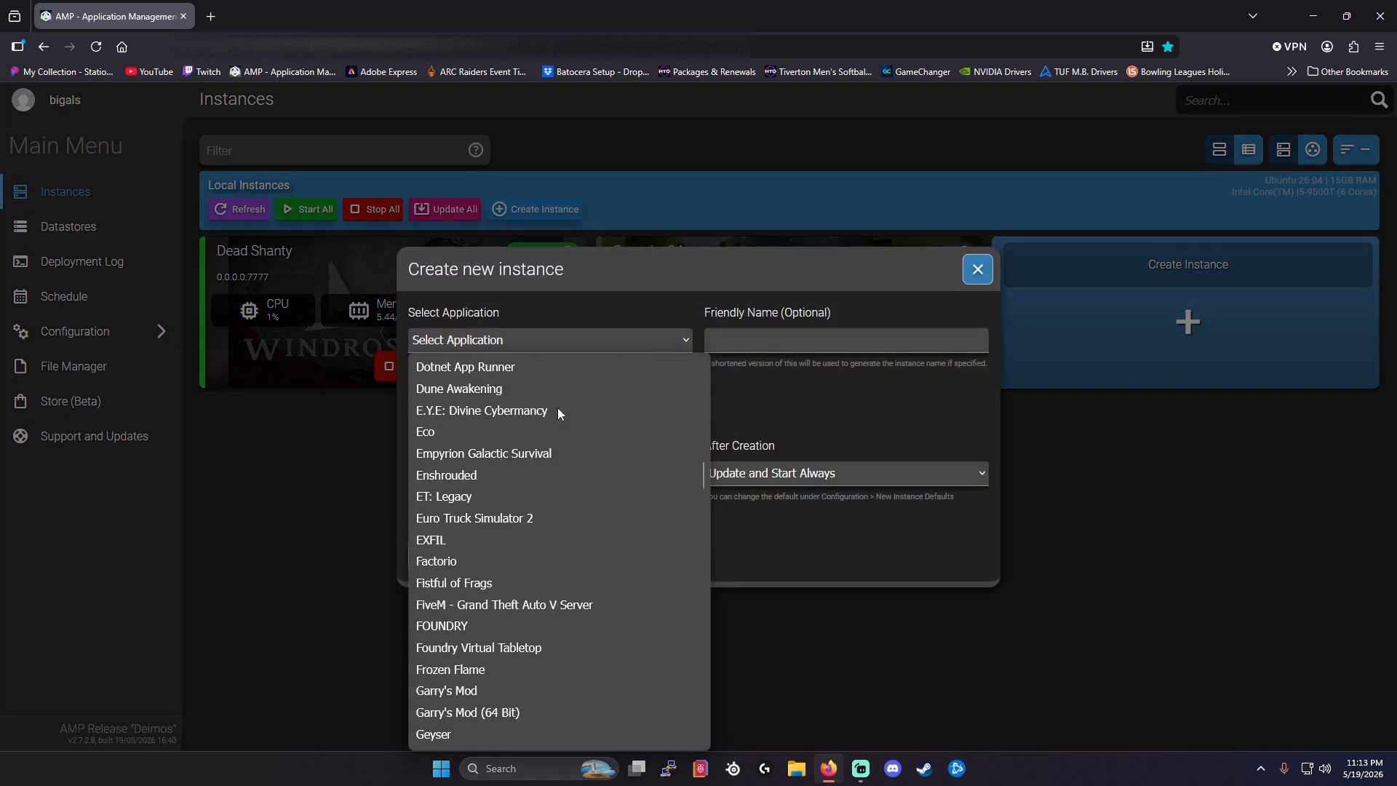
scroll(557, 408, down, 20)
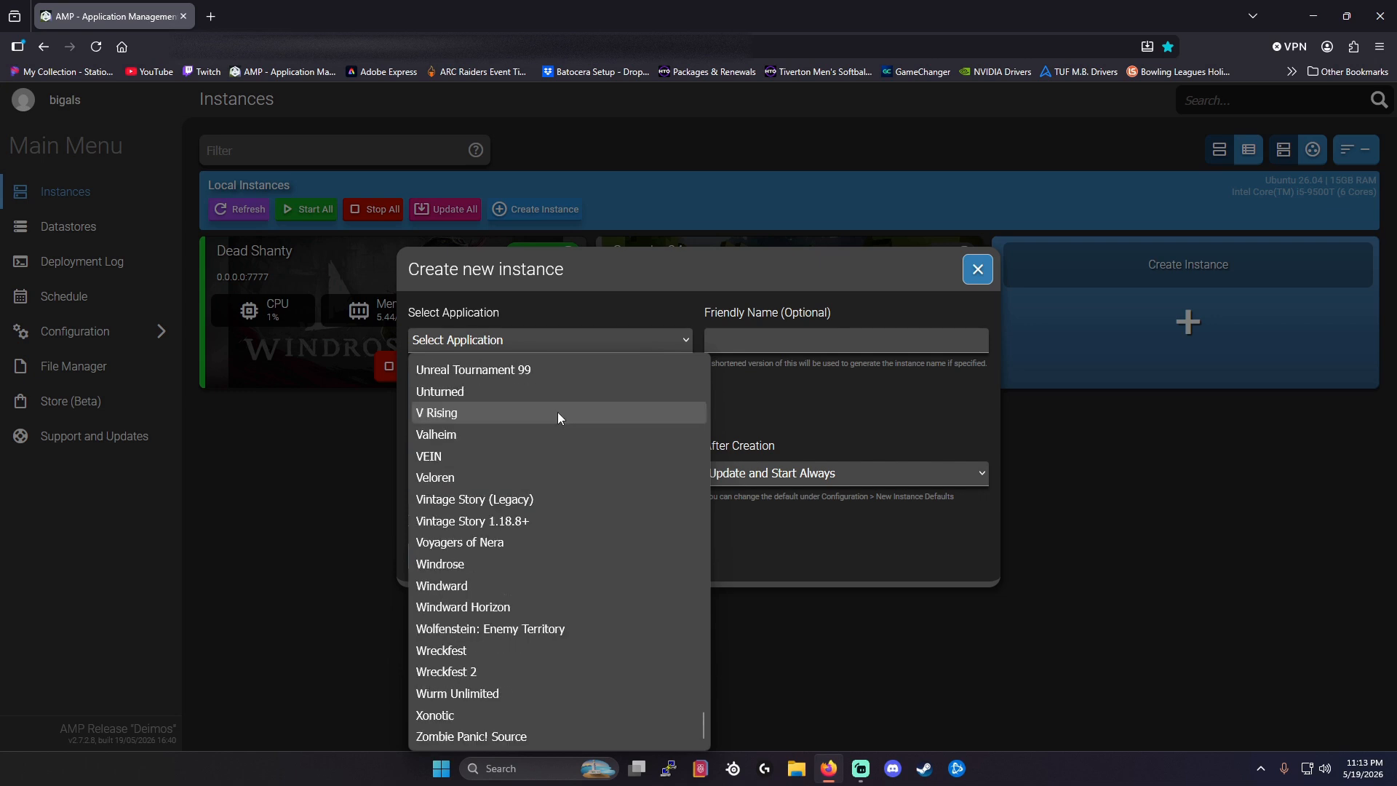
click(480, 564)
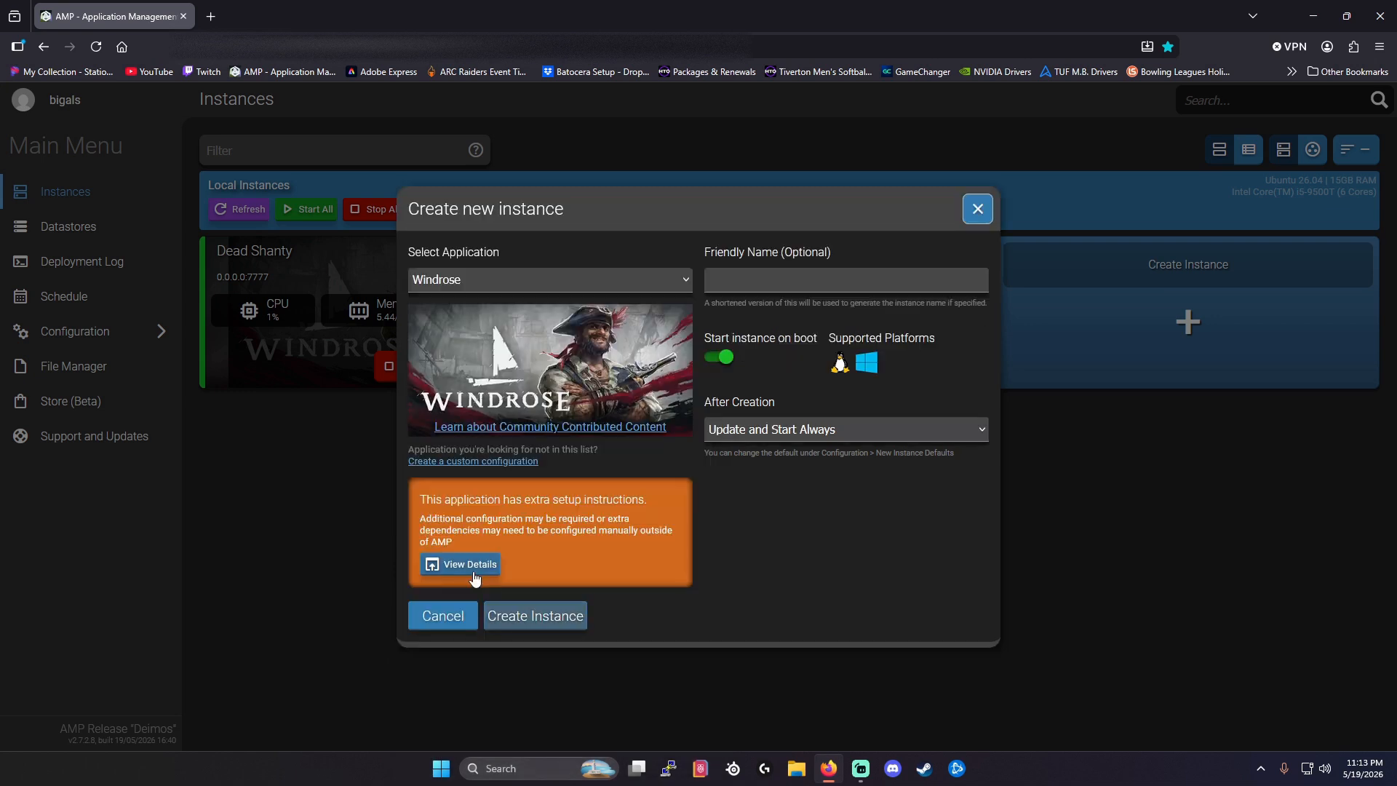
Give the new instance the friendly name "Test World-1".
click(825, 286)
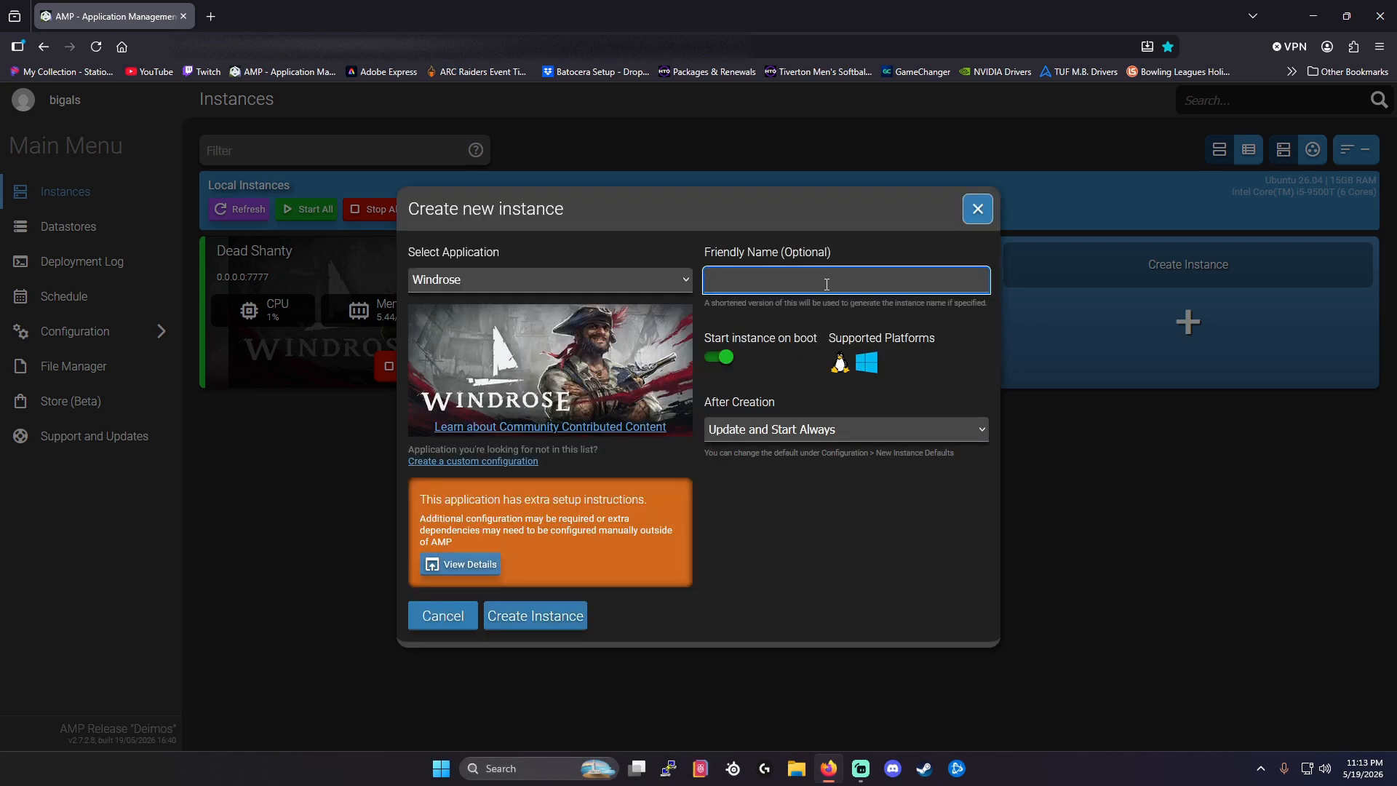
text(Test World-1)
Set the after-creation behaviour to Start Always and create the instance.
click(906, 429)
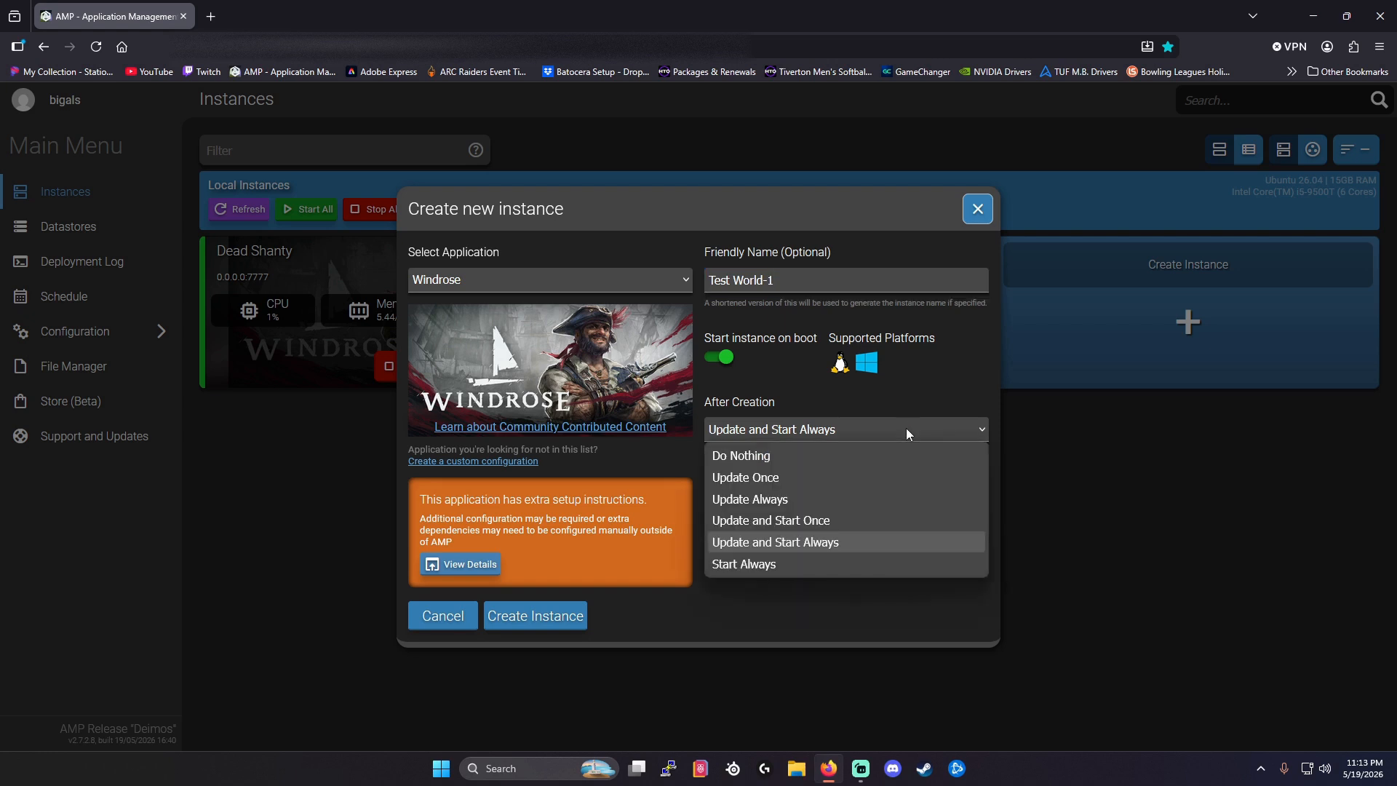
key(Down)
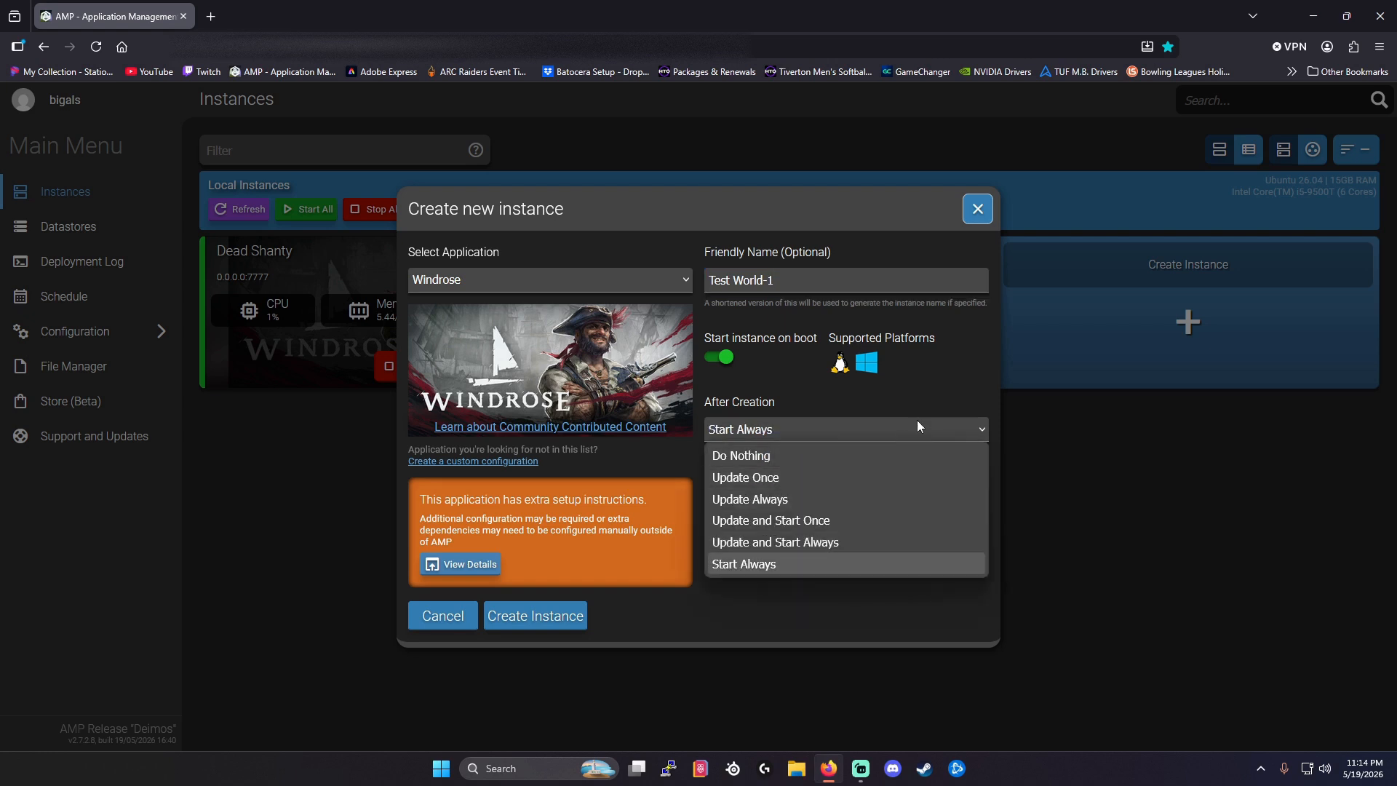
click(753, 569)
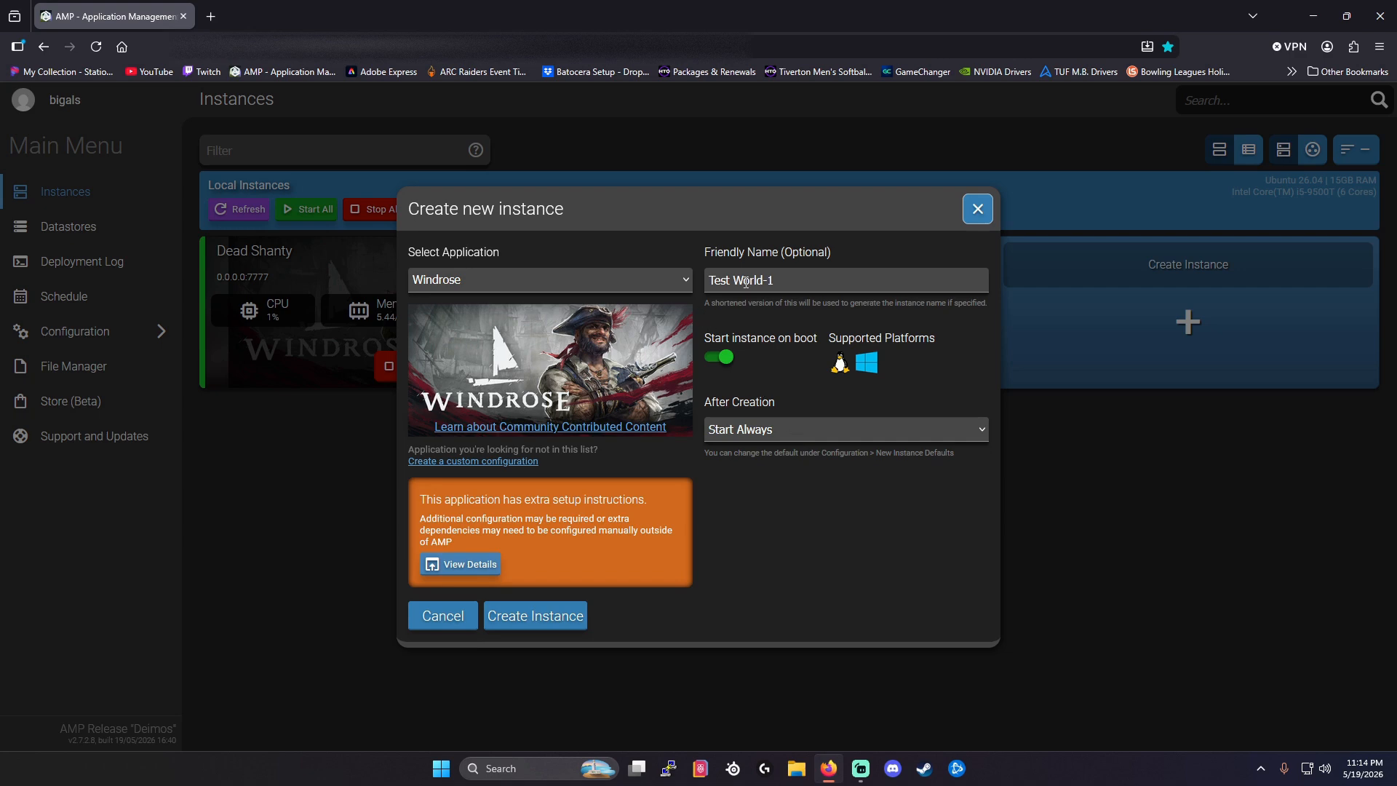
click(522, 621)
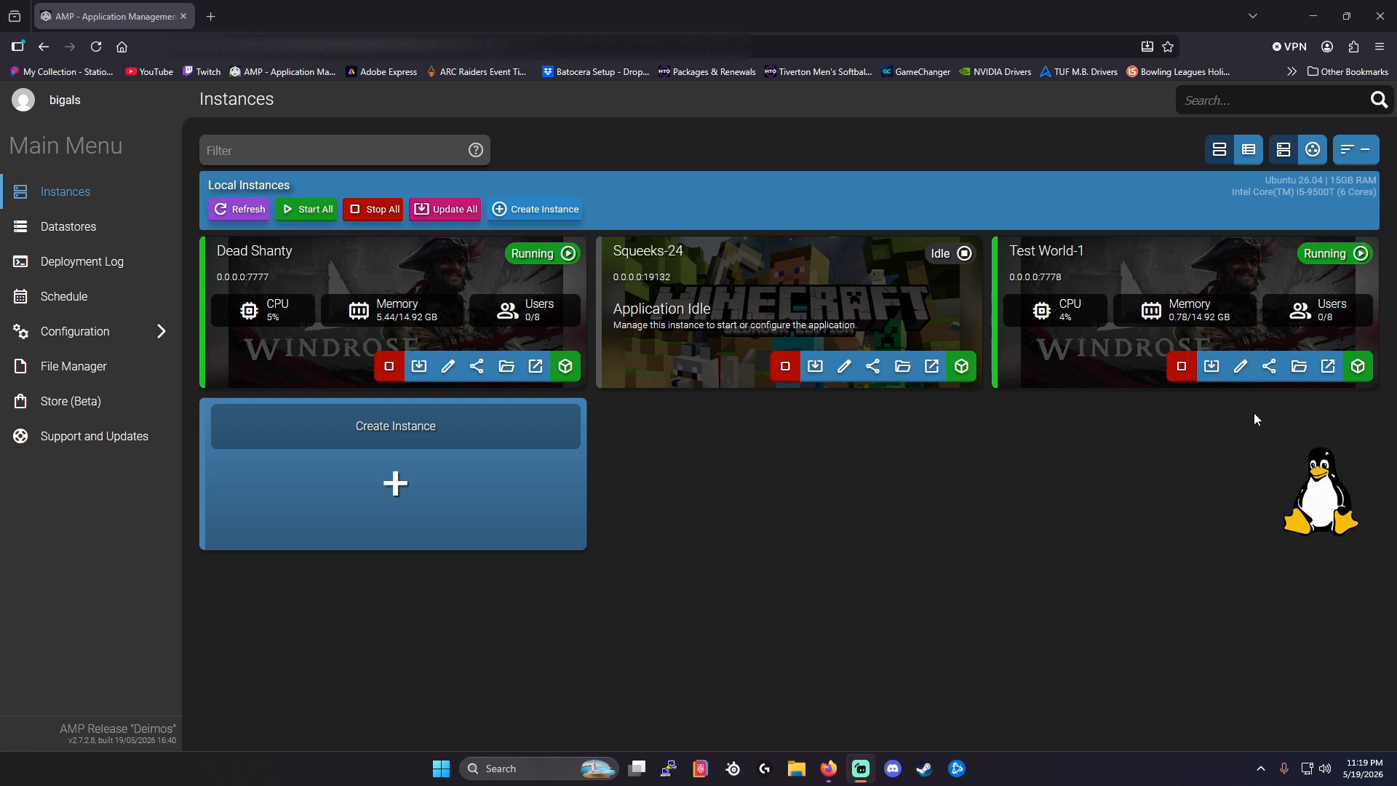
Open the Test World-1 instance for management and stop its server.
click(1358, 365)
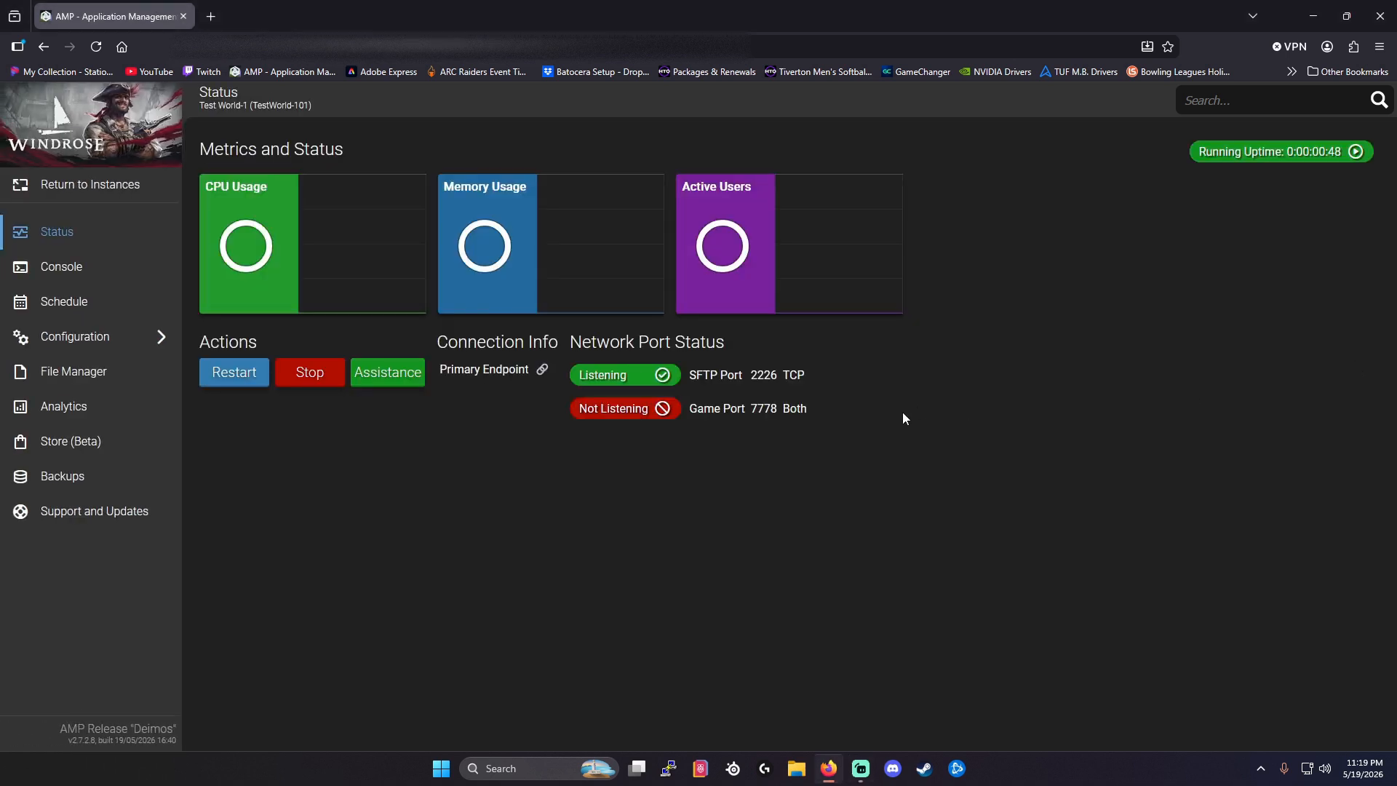
click(309, 375)
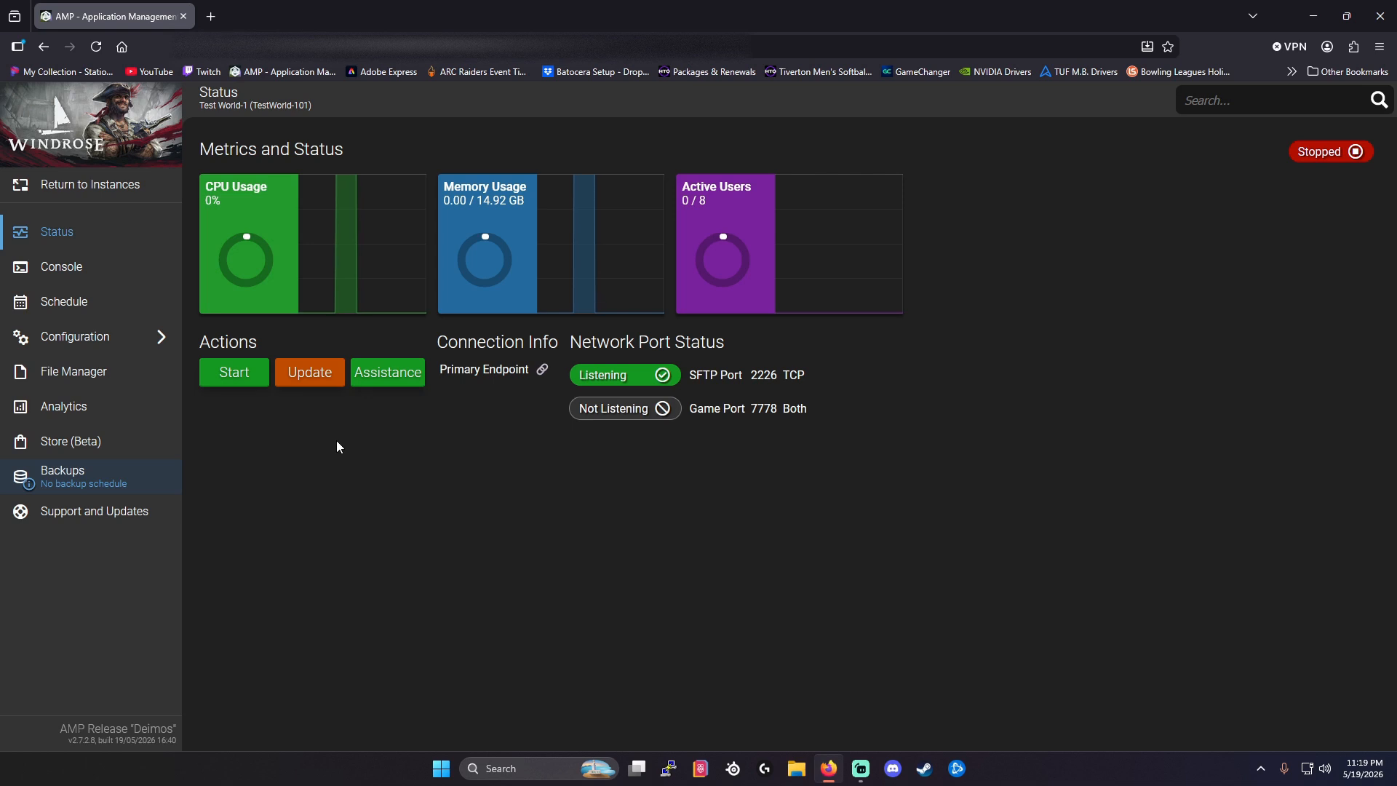
Switch to the desktop, open the Windrose backups folder and move its window aside to make room for another.
click(1314, 17)
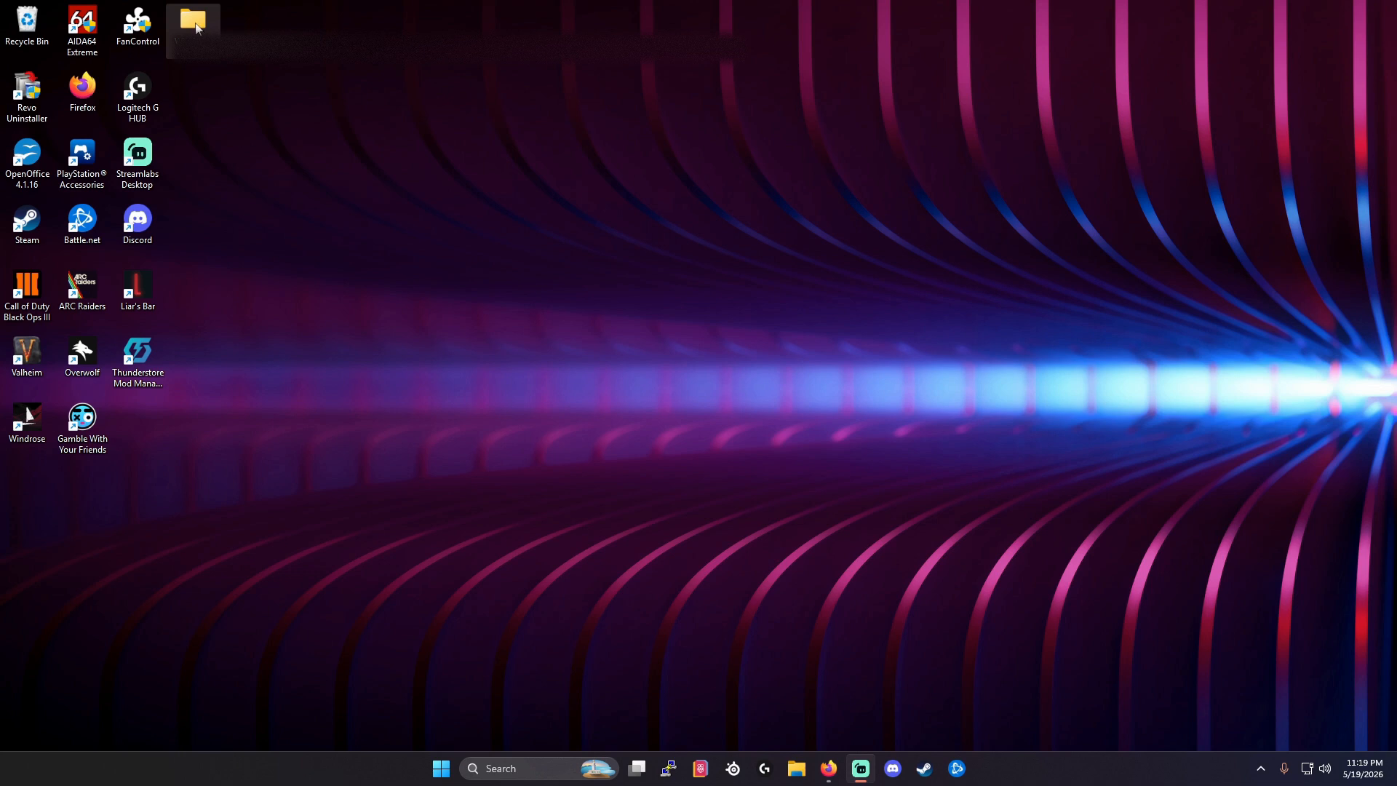
drag(202, 30, 627, 309)
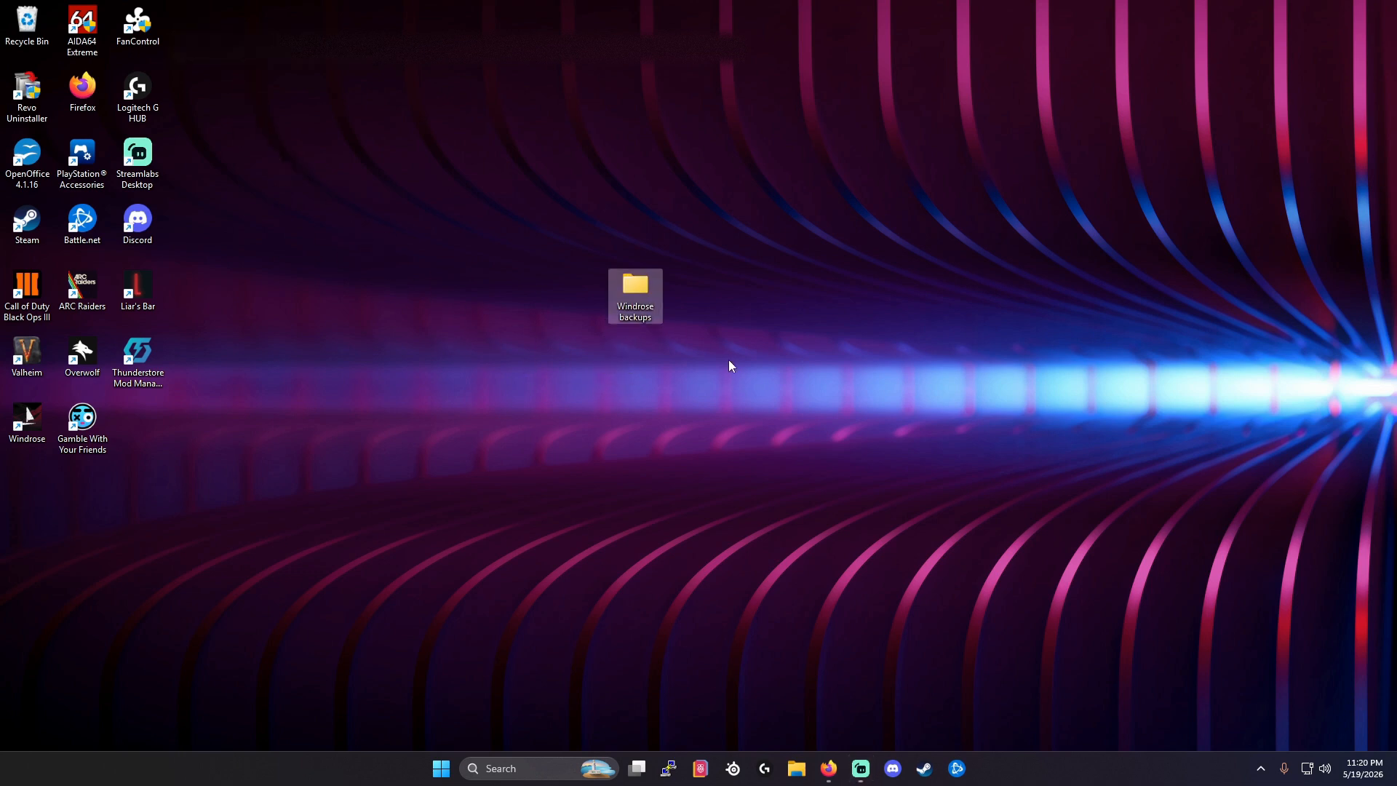
mouse_move(637, 322)
double_click(636, 291)
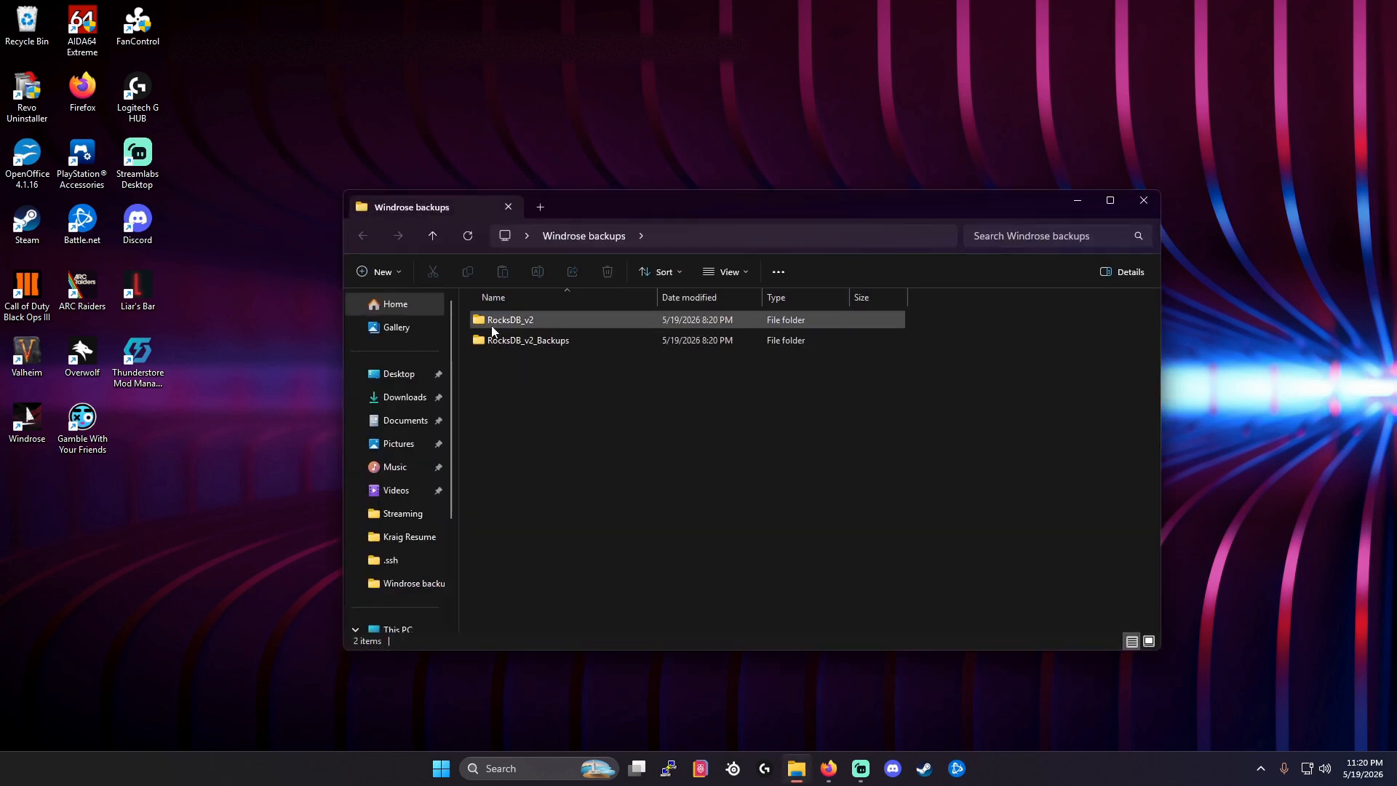
mouse_move(510, 329)
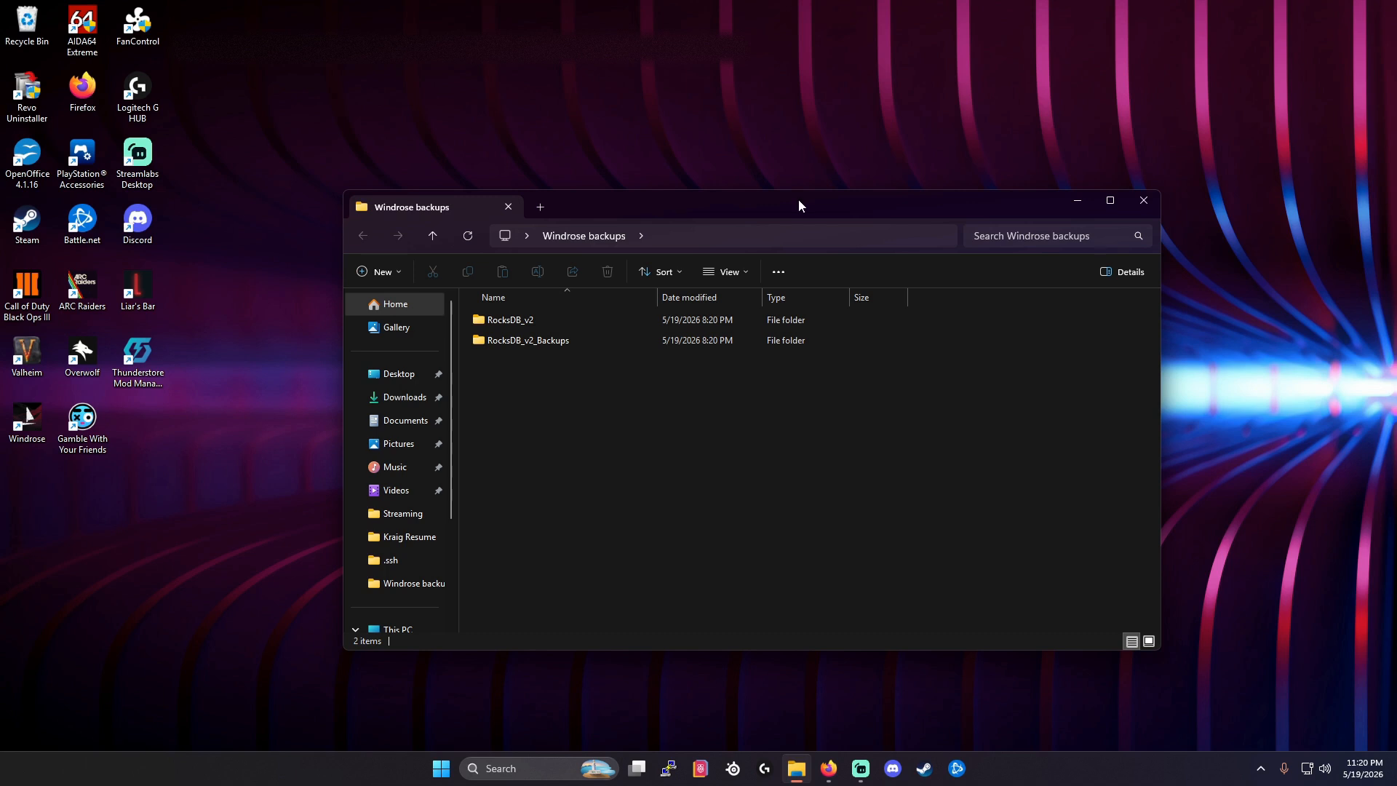
drag(798, 199, 461, 10)
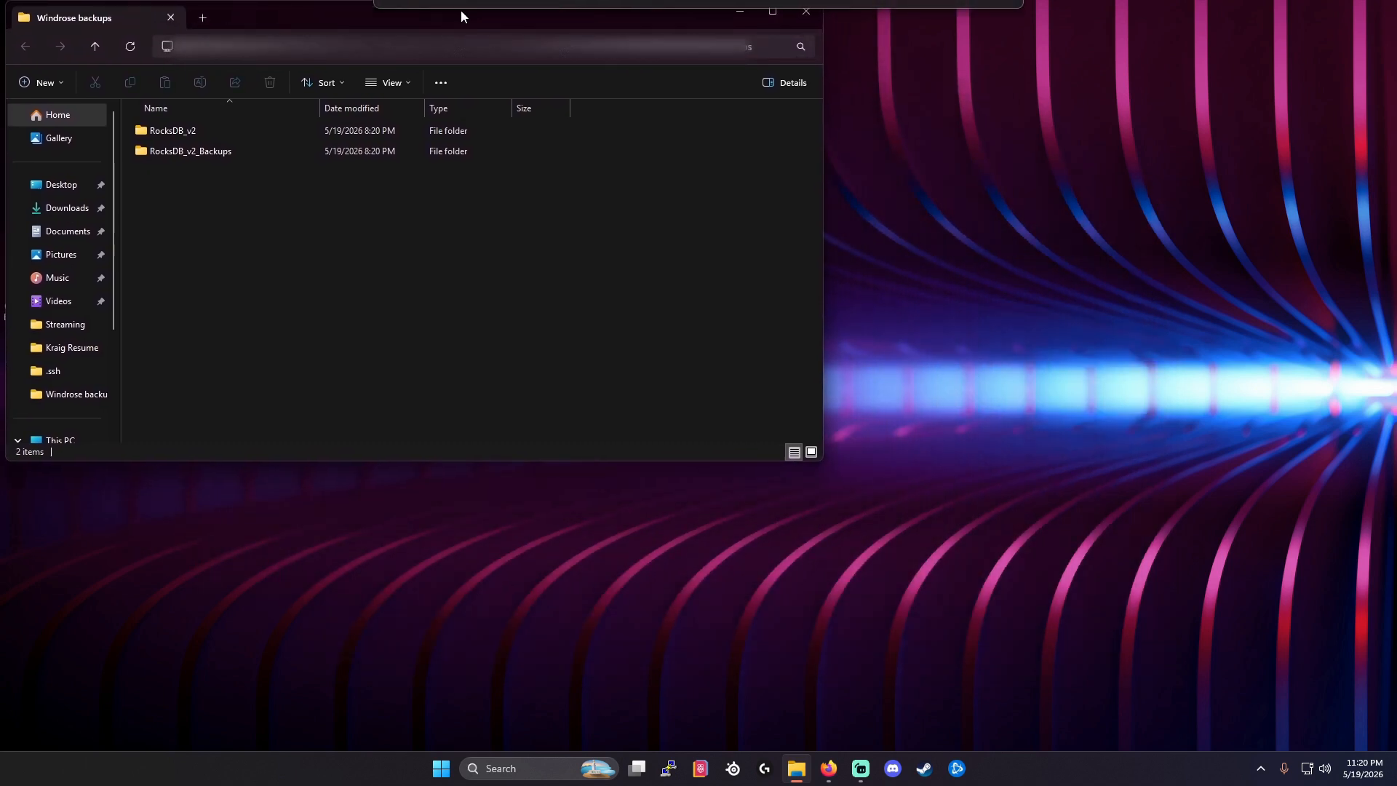
Open a second File Explorer window over the desktop and go to Local Disk (C:).
right_click(797, 771)
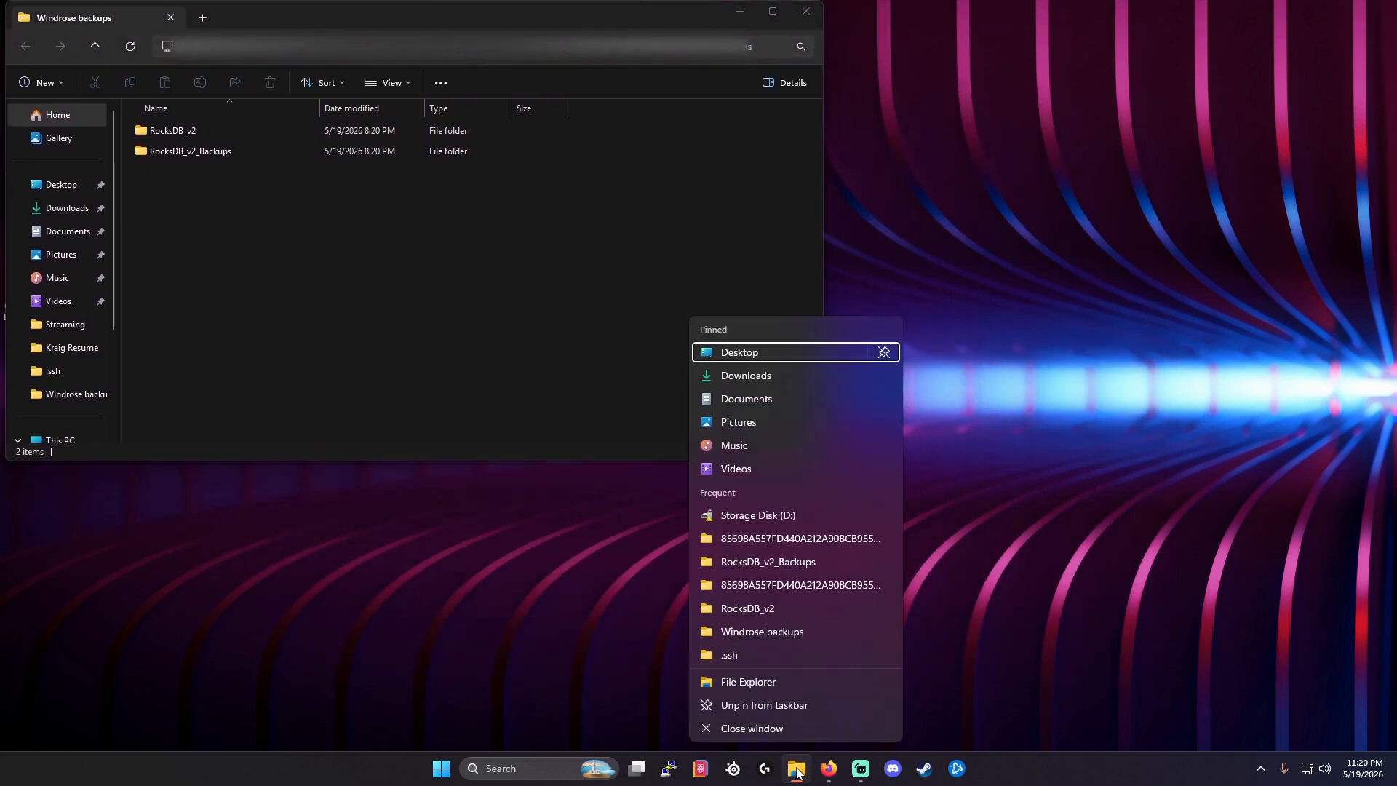
click(767, 679)
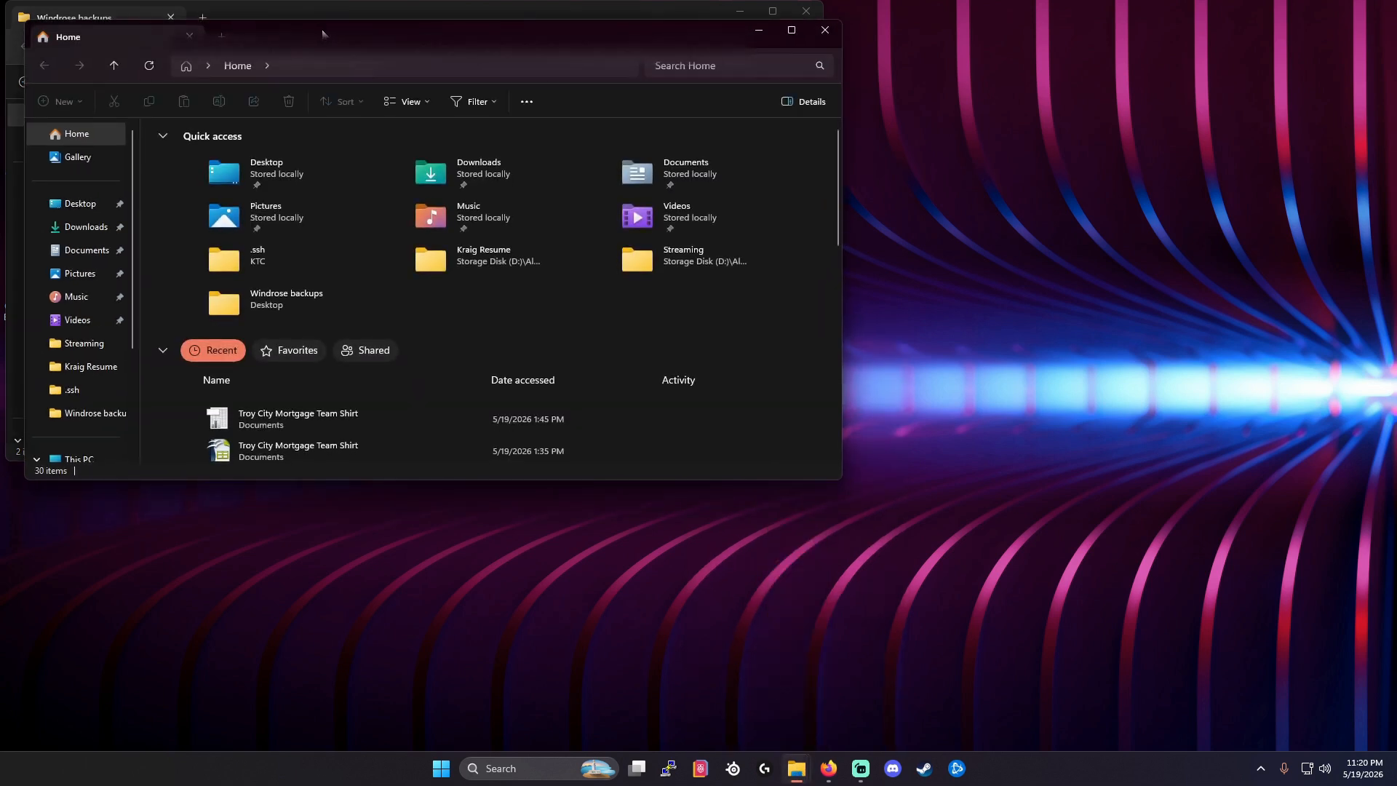
drag(582, 117, 559, 192)
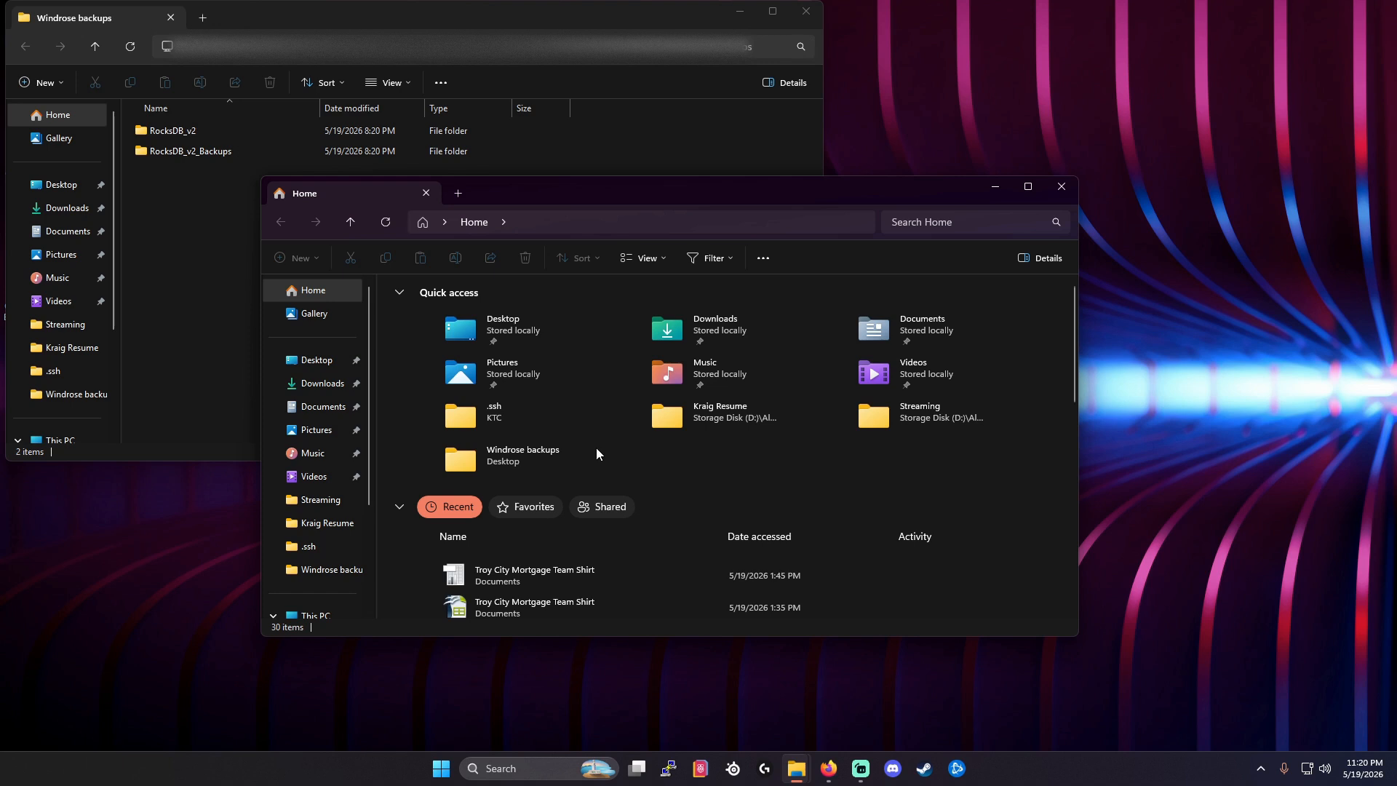
scroll(311, 415, down, 2)
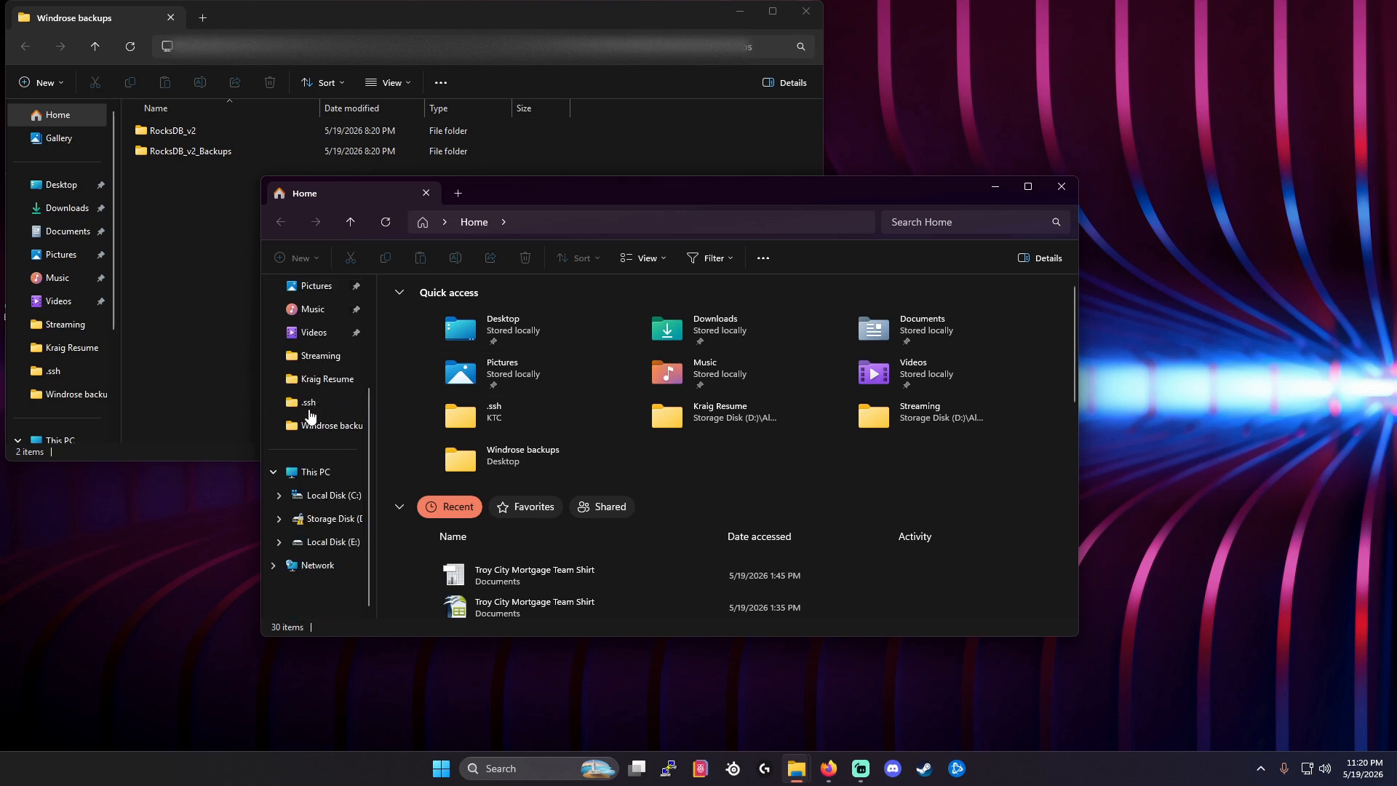
click(334, 496)
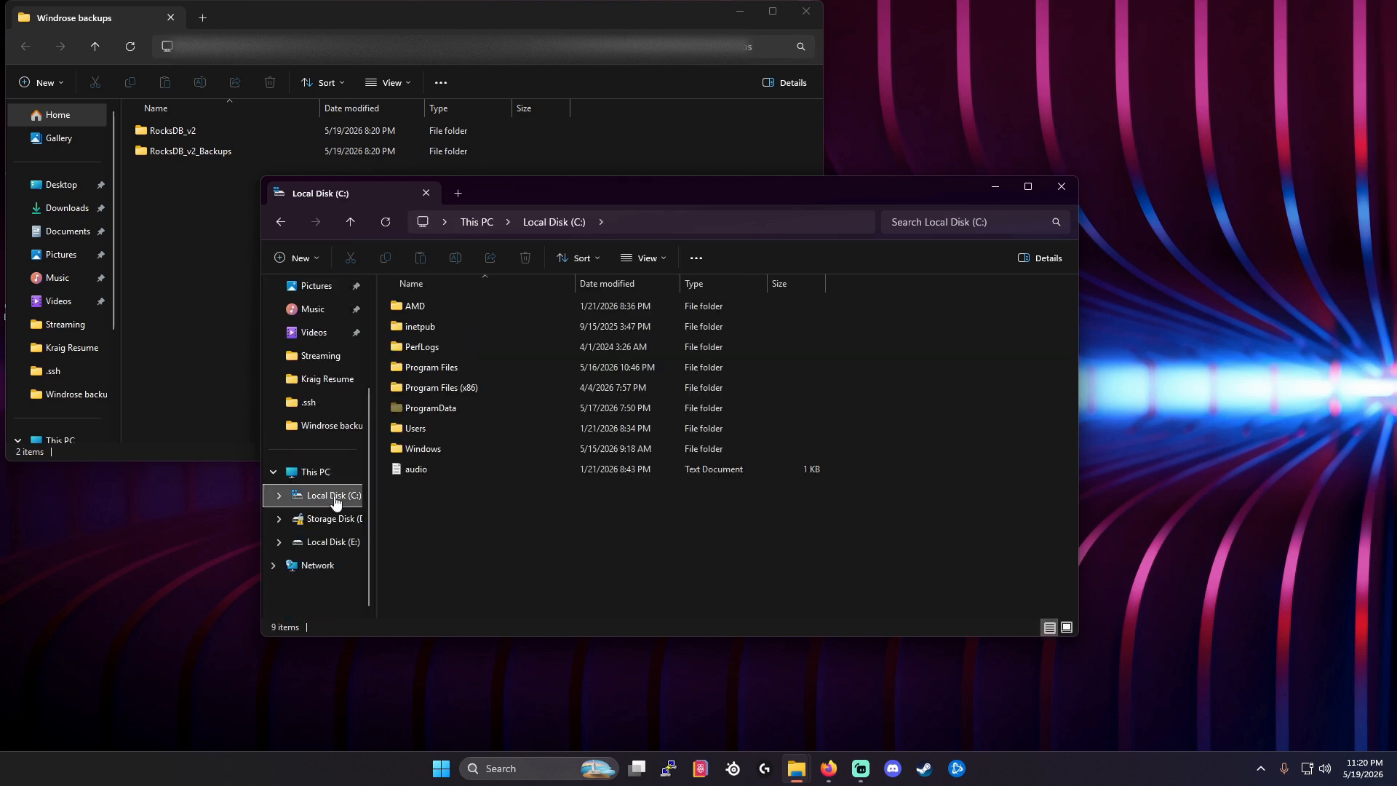
Check the folder view's Hidden items setting on Local Disk (C:).
click(650, 259)
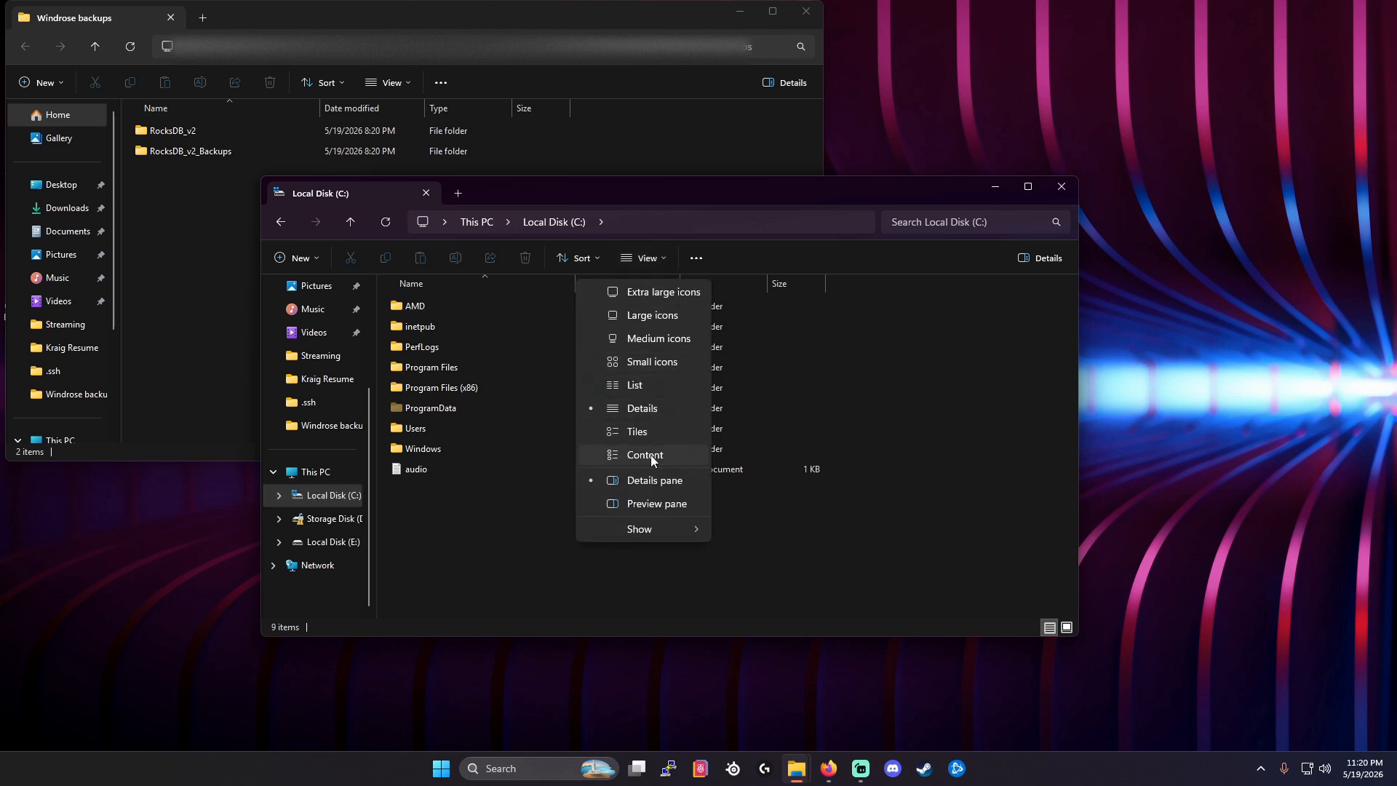
mouse_move(640, 529)
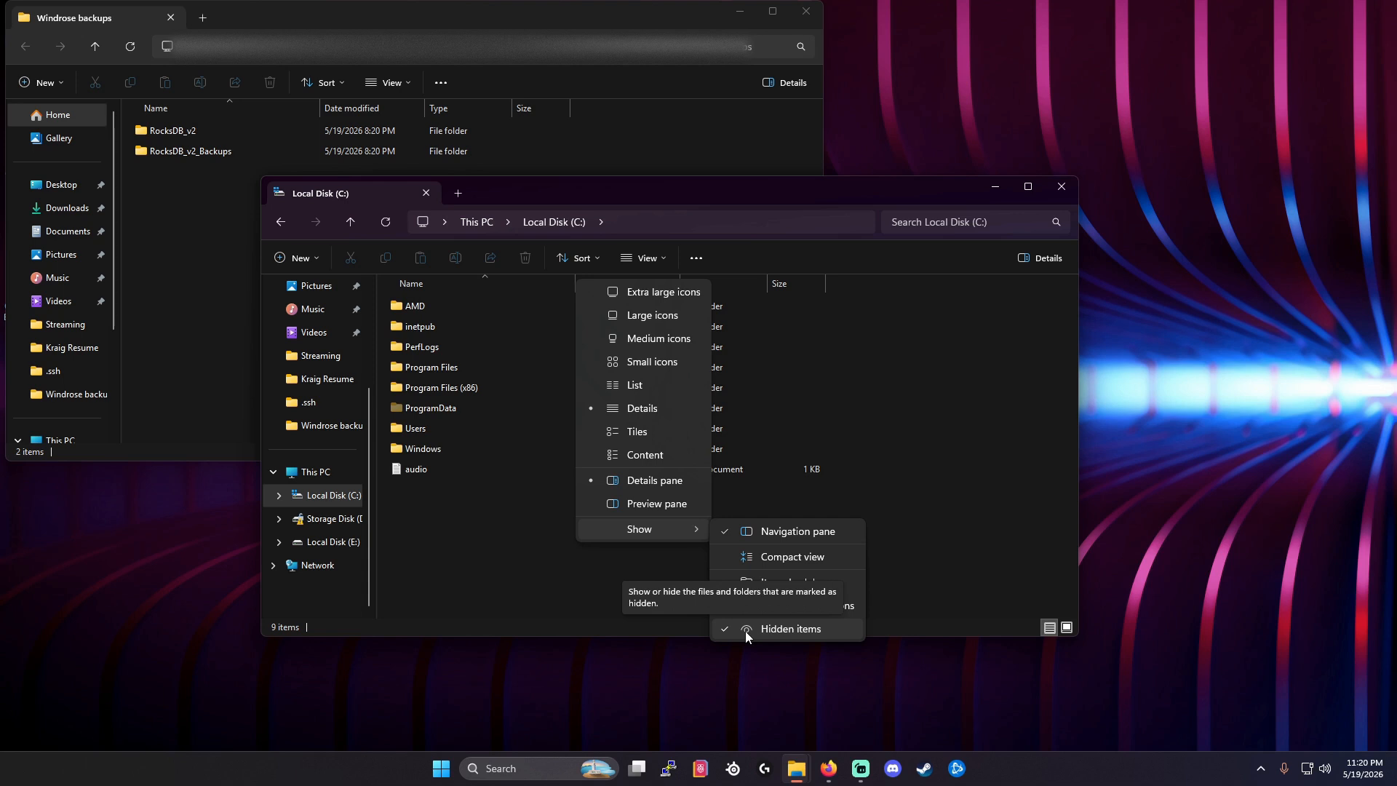
click(491, 573)
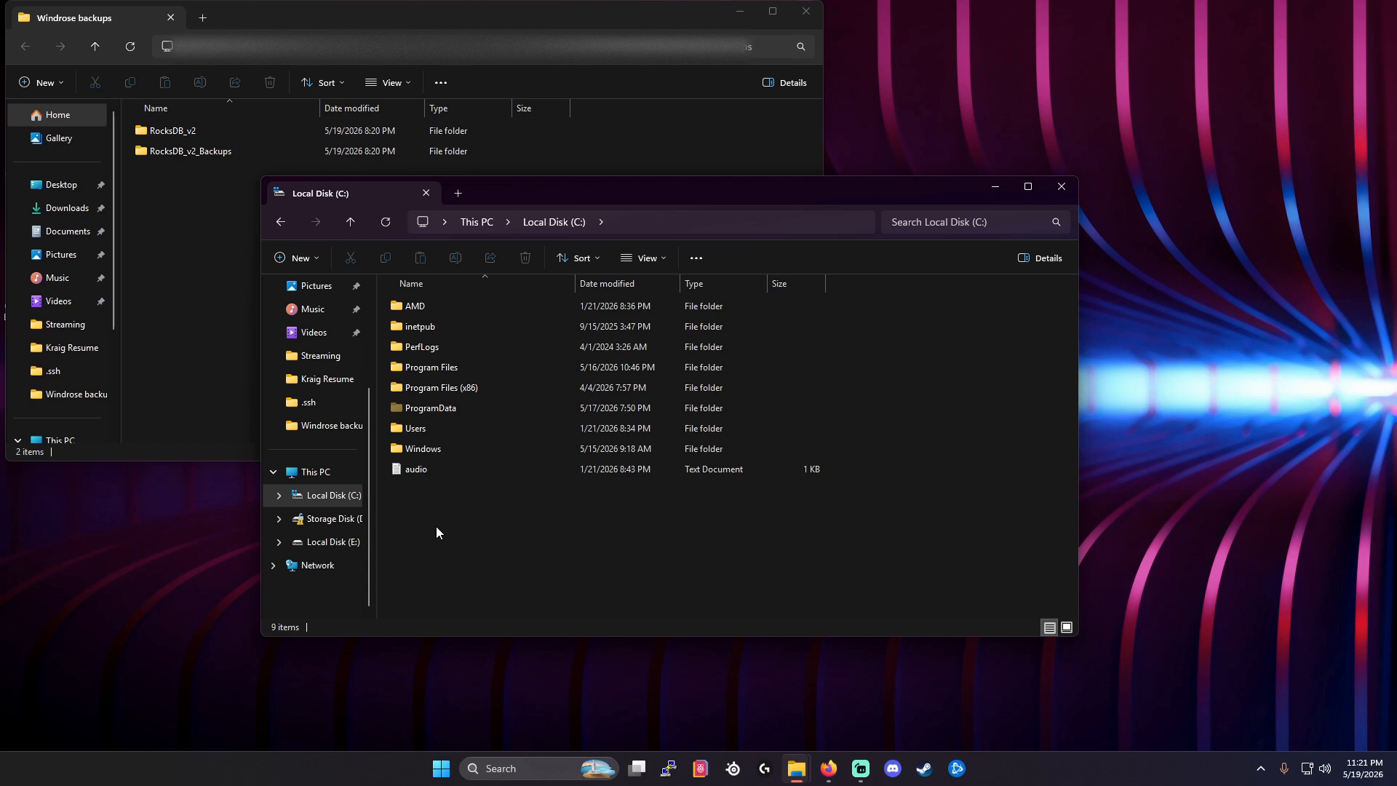
Go from Users into the personal profile folder and open AppData\Local.
double_click(419, 430)
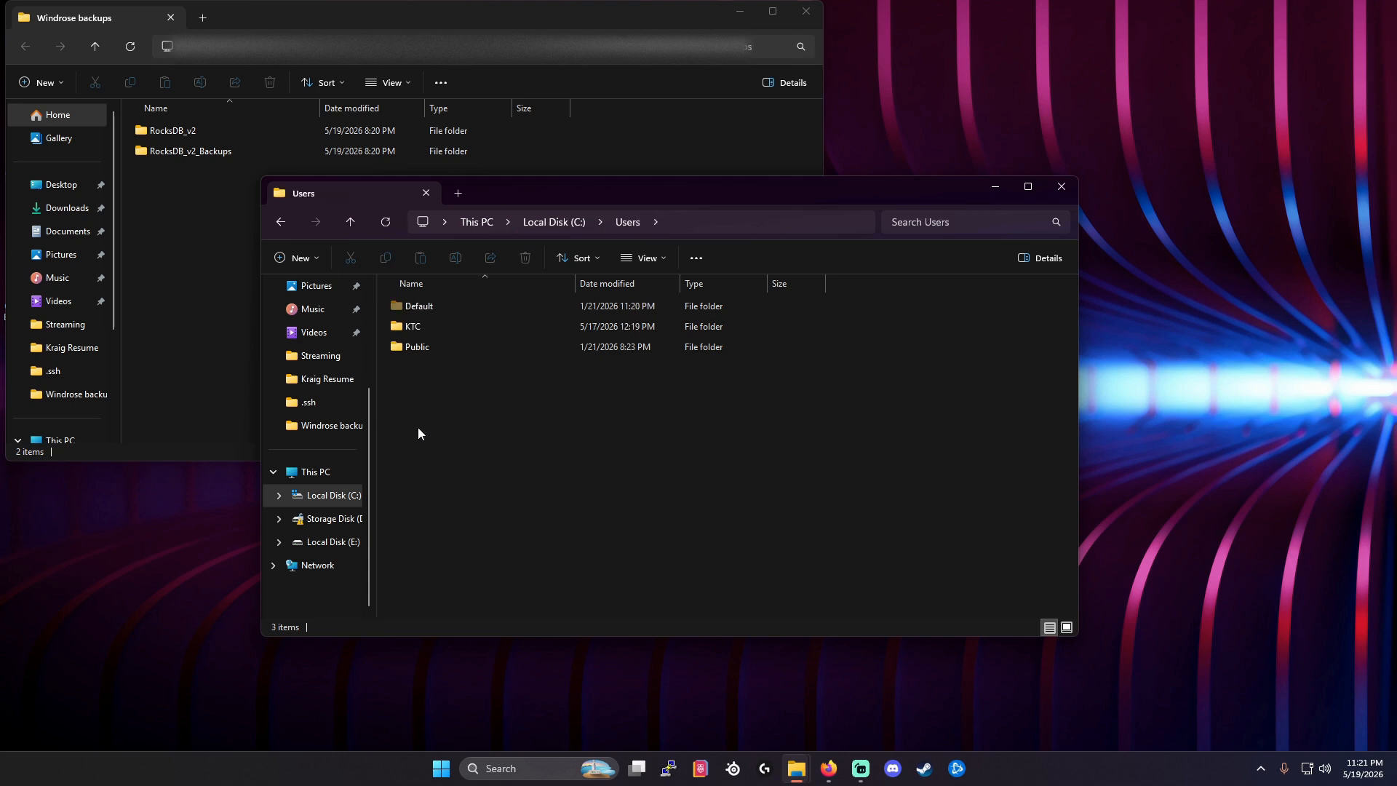
double_click(401, 329)
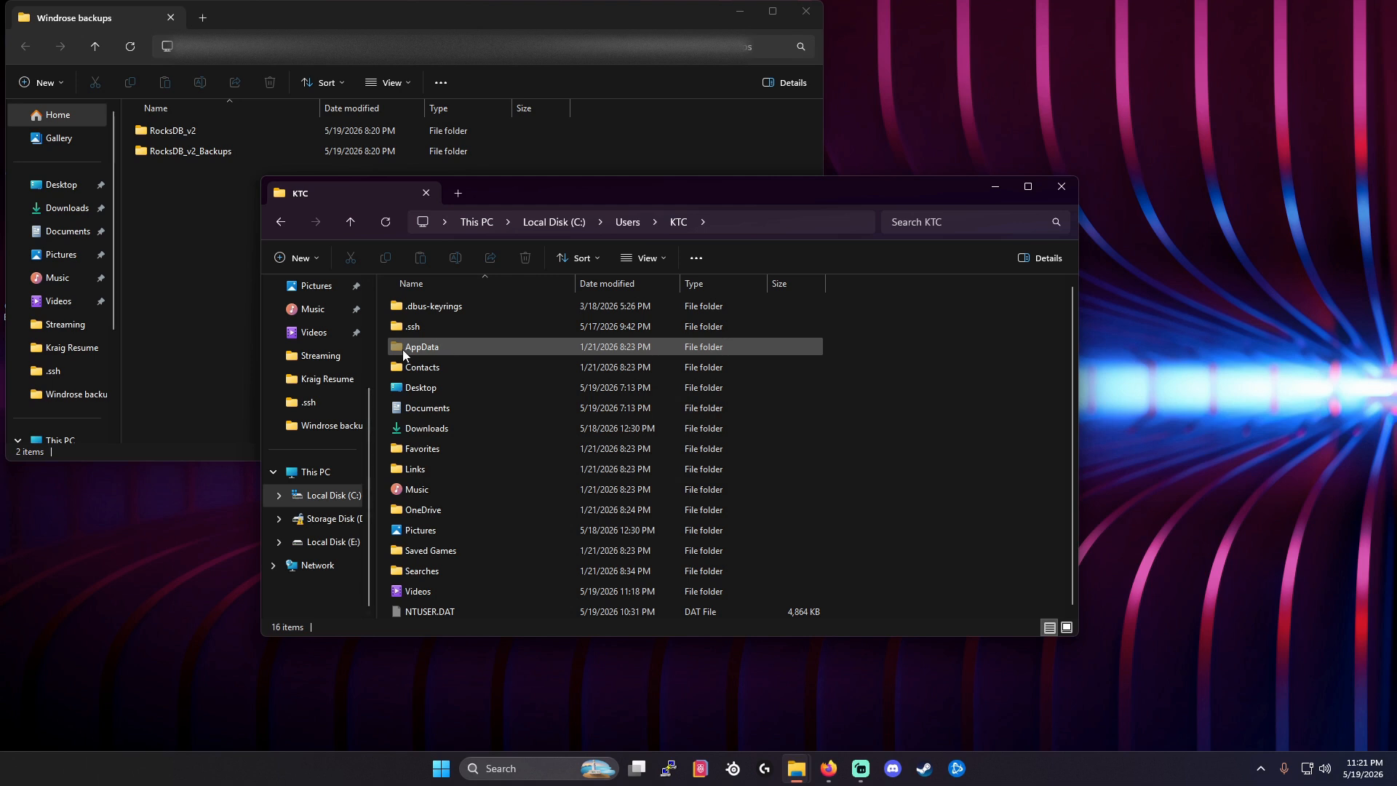
double_click(417, 349)
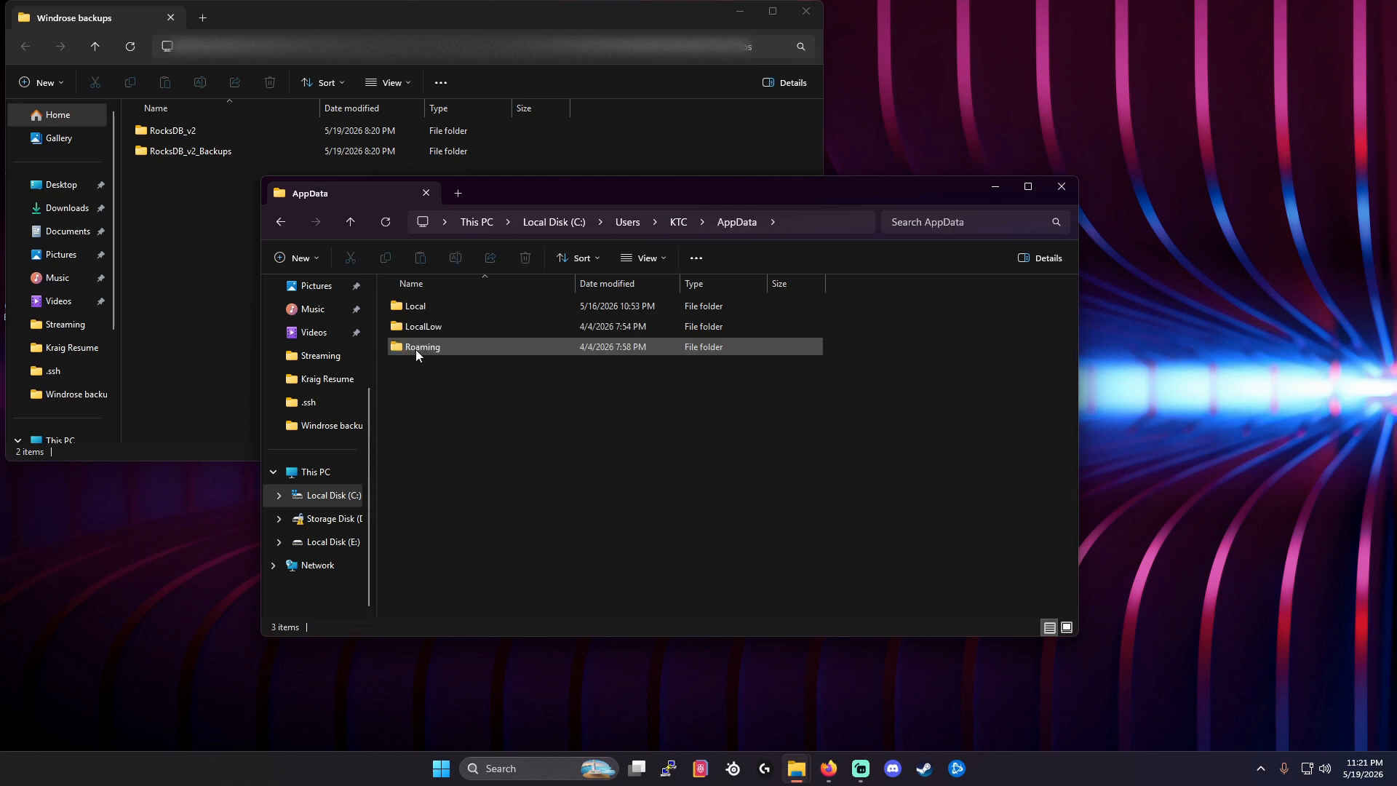
double_click(413, 307)
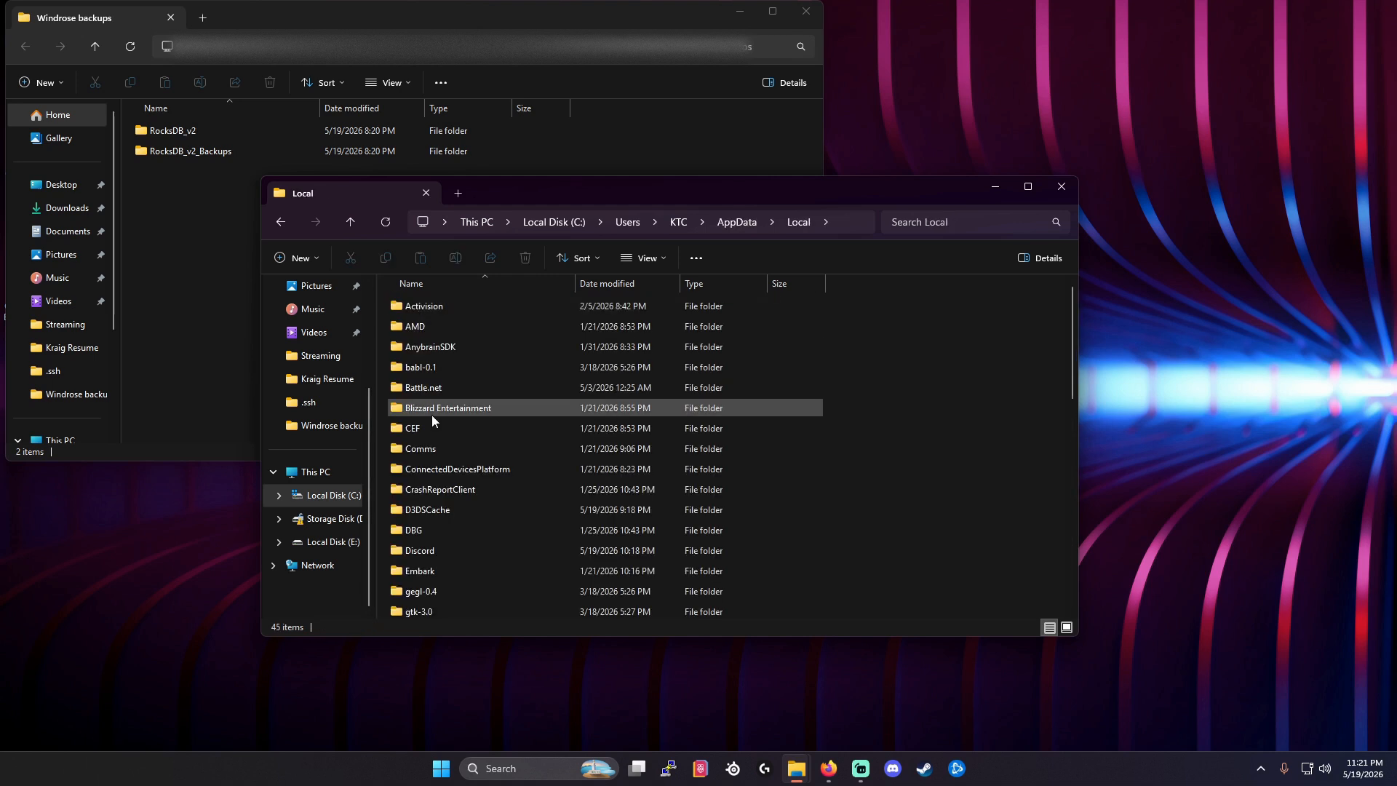
Open R5\Saved\SaveProfiles and enter the numbered Steam profile folder, not its Backups counterpart.
scroll(431, 420, down, 3)
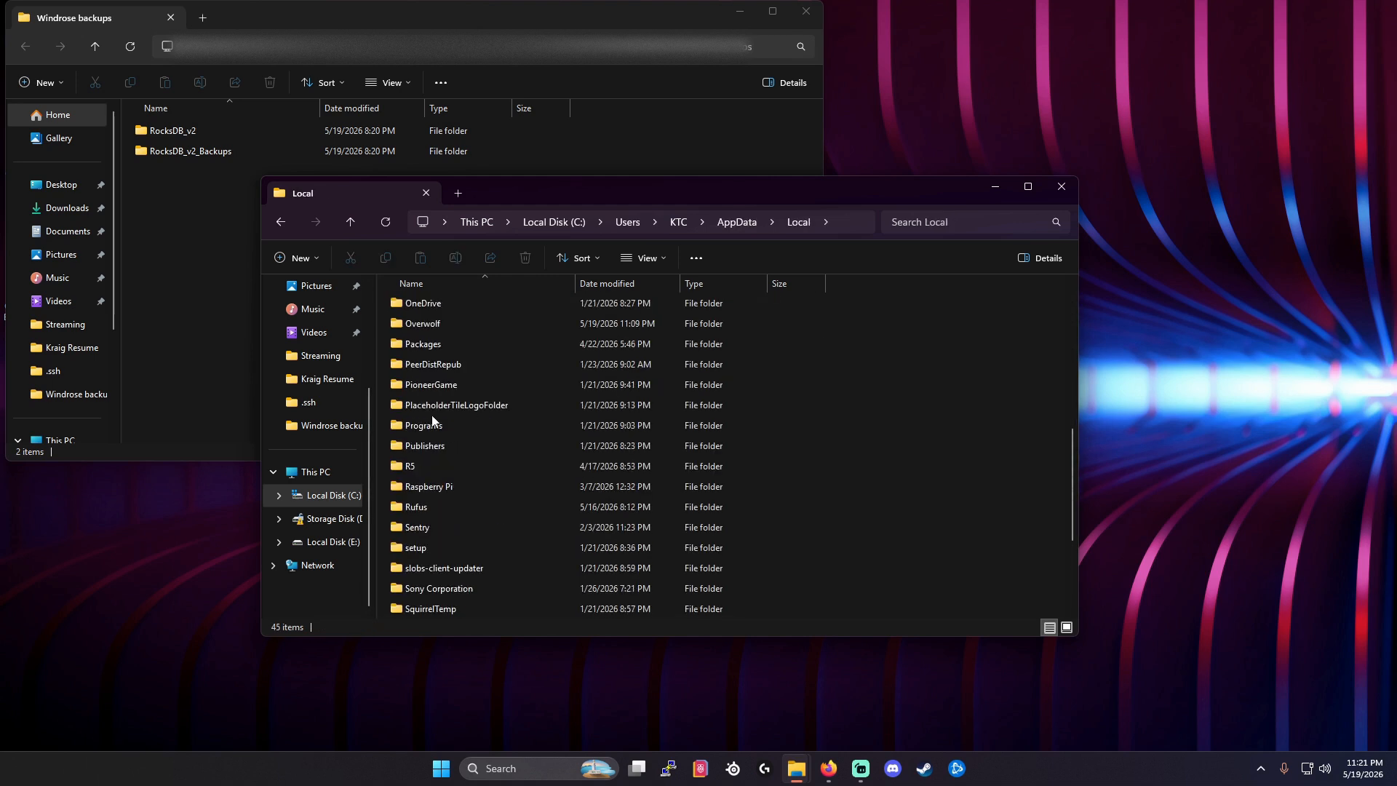
double_click(410, 472)
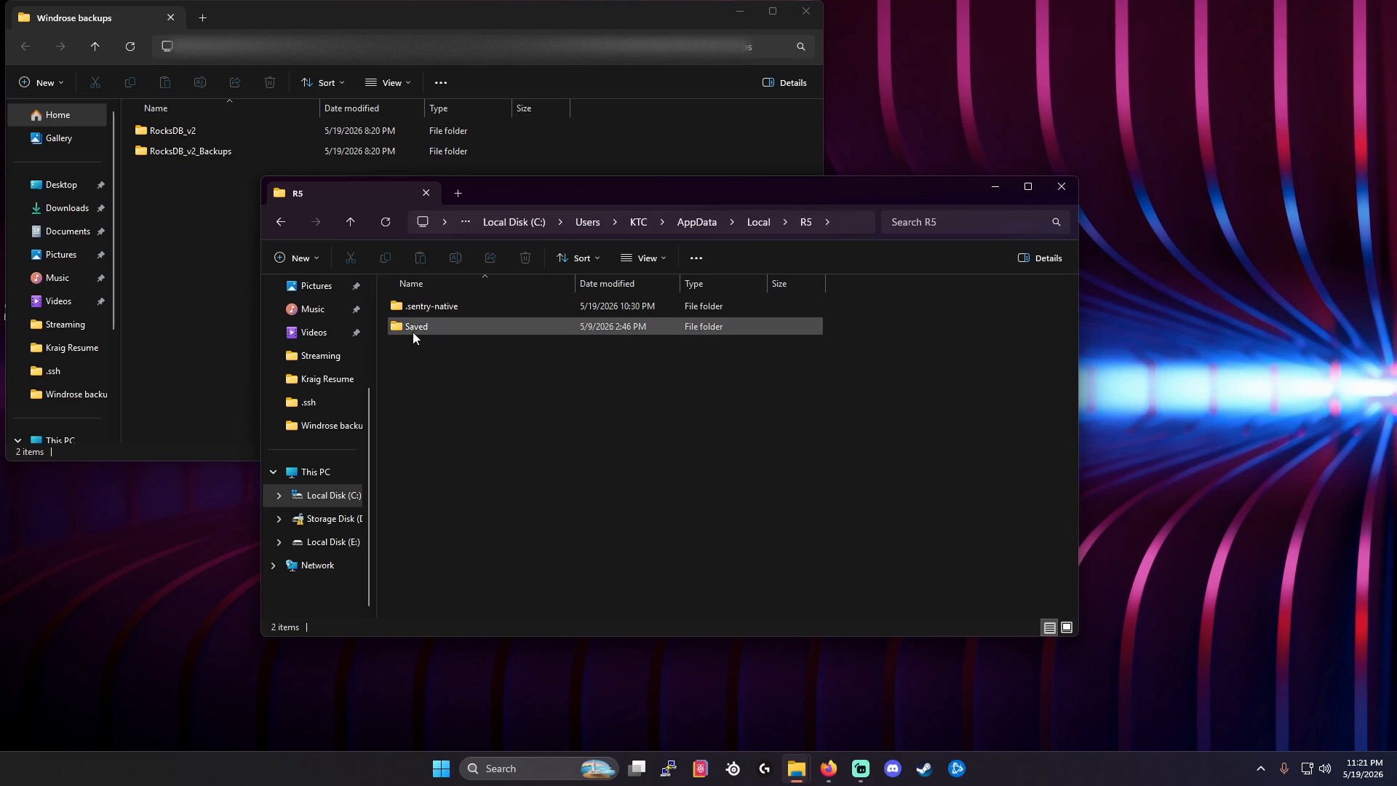
double_click(417, 326)
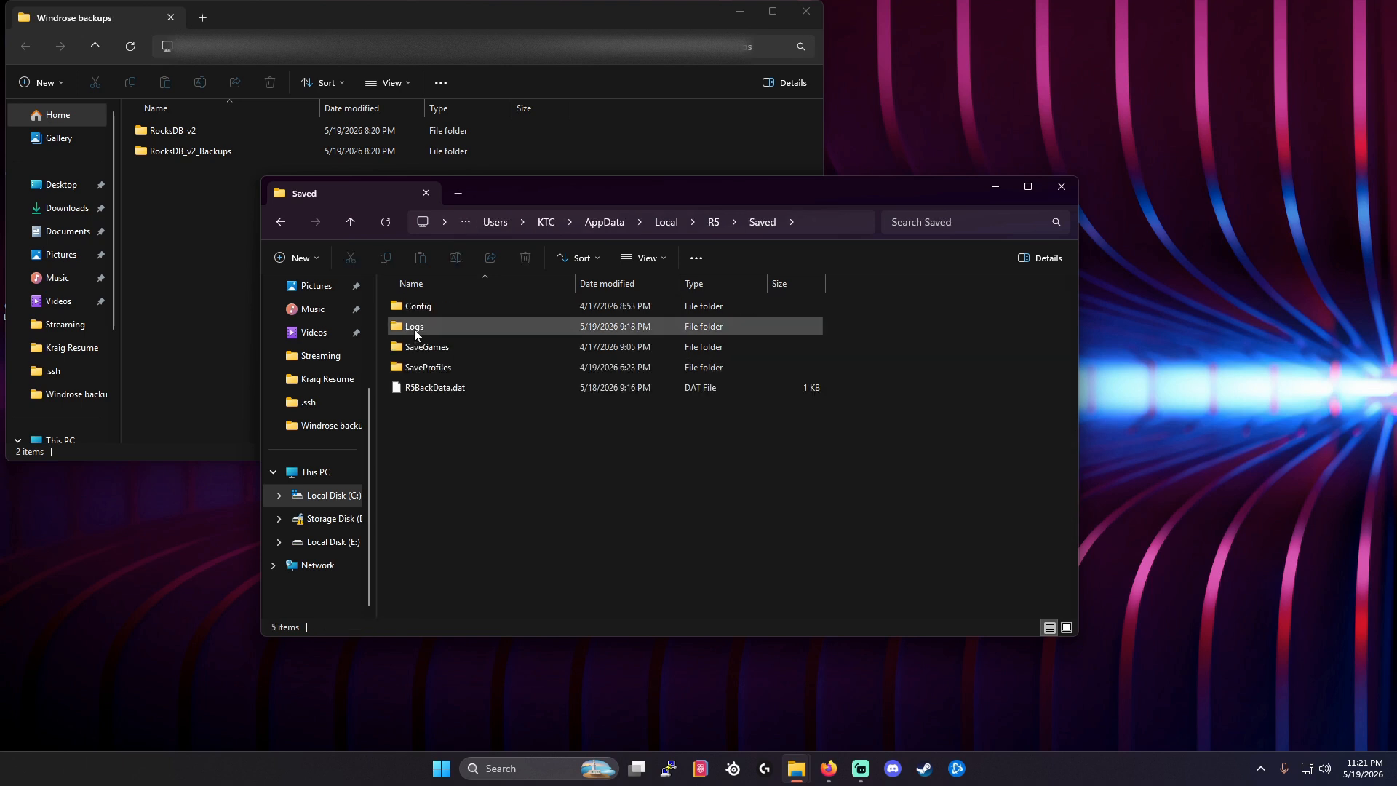
double_click(414, 368)
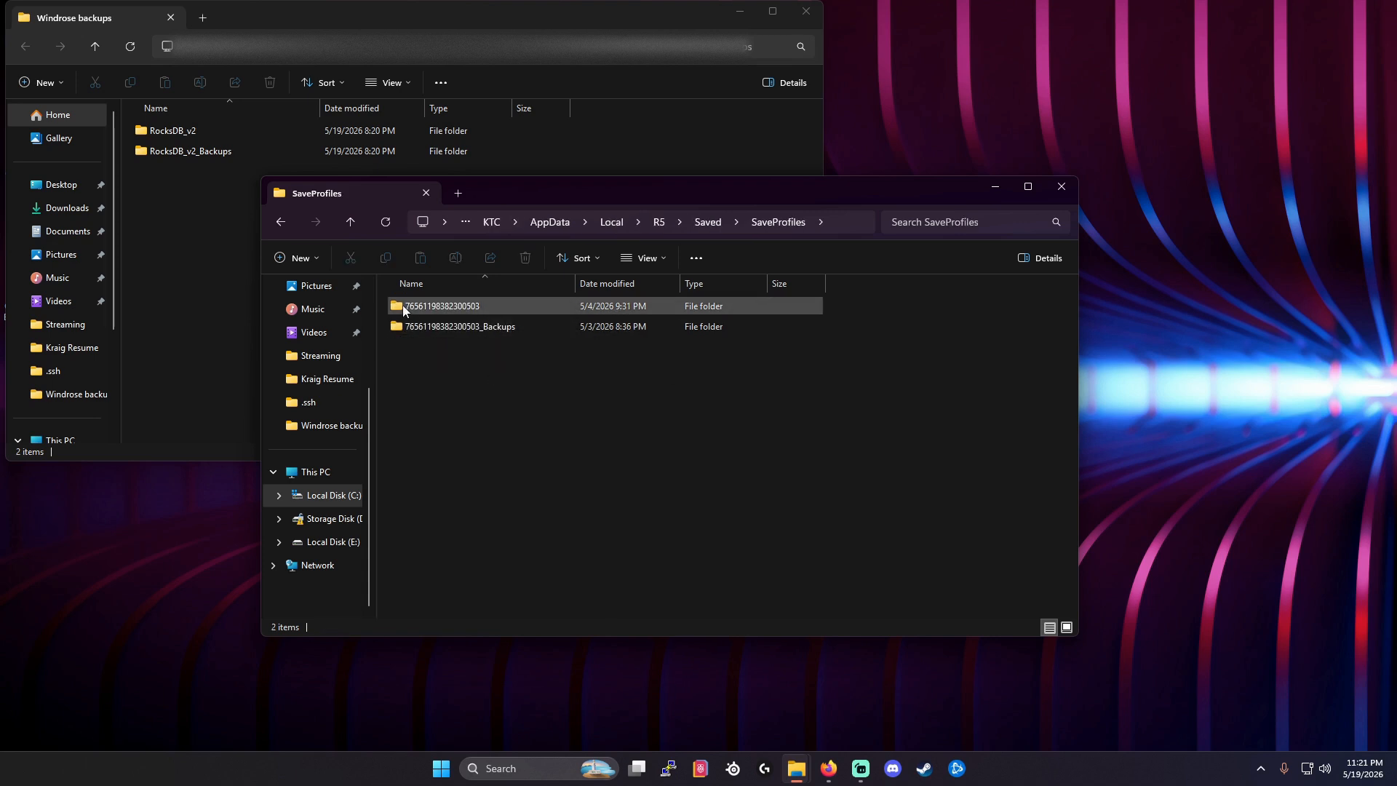
double_click(435, 306)
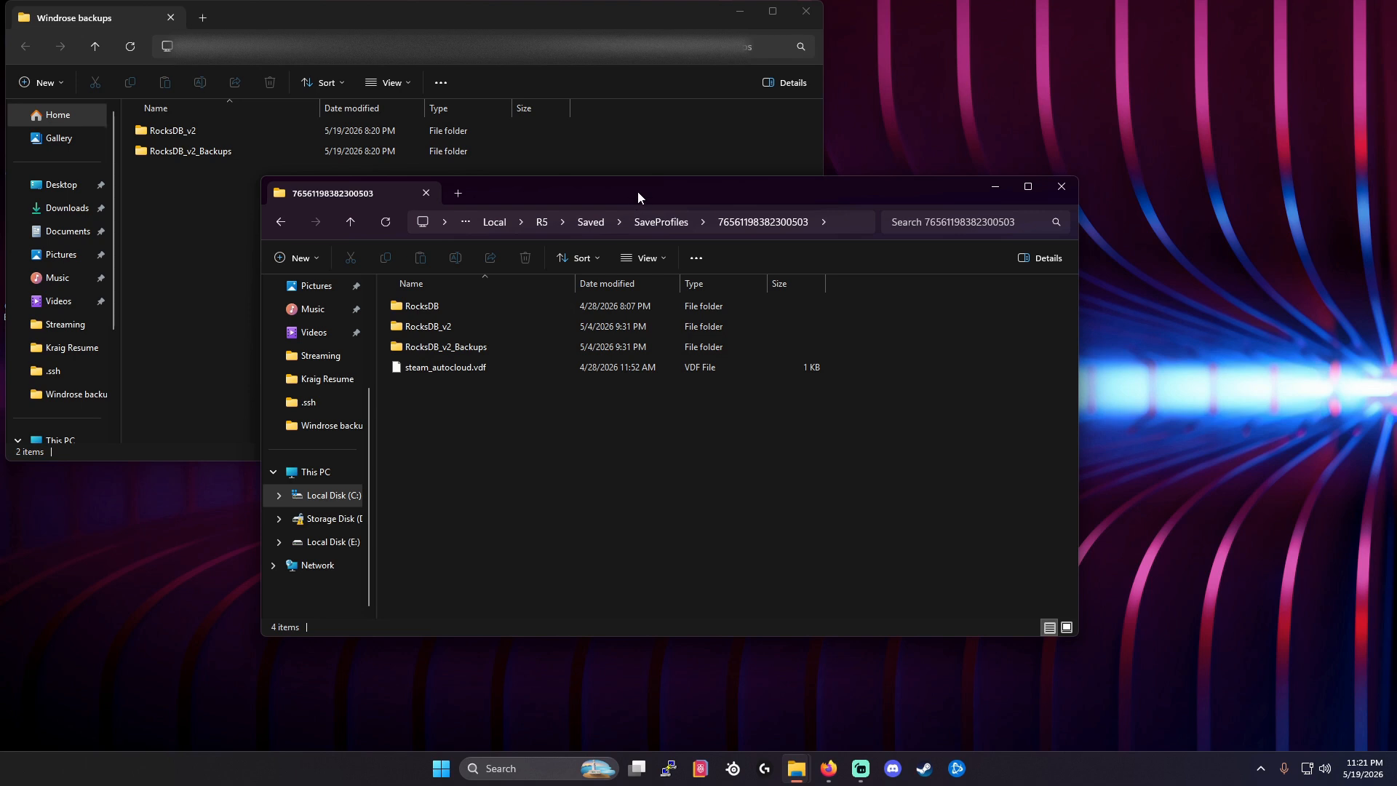
Move the save profile window clear of the Windrose backups window and open RocksDB_v2\0.10.0.
drag(637, 191, 905, 278)
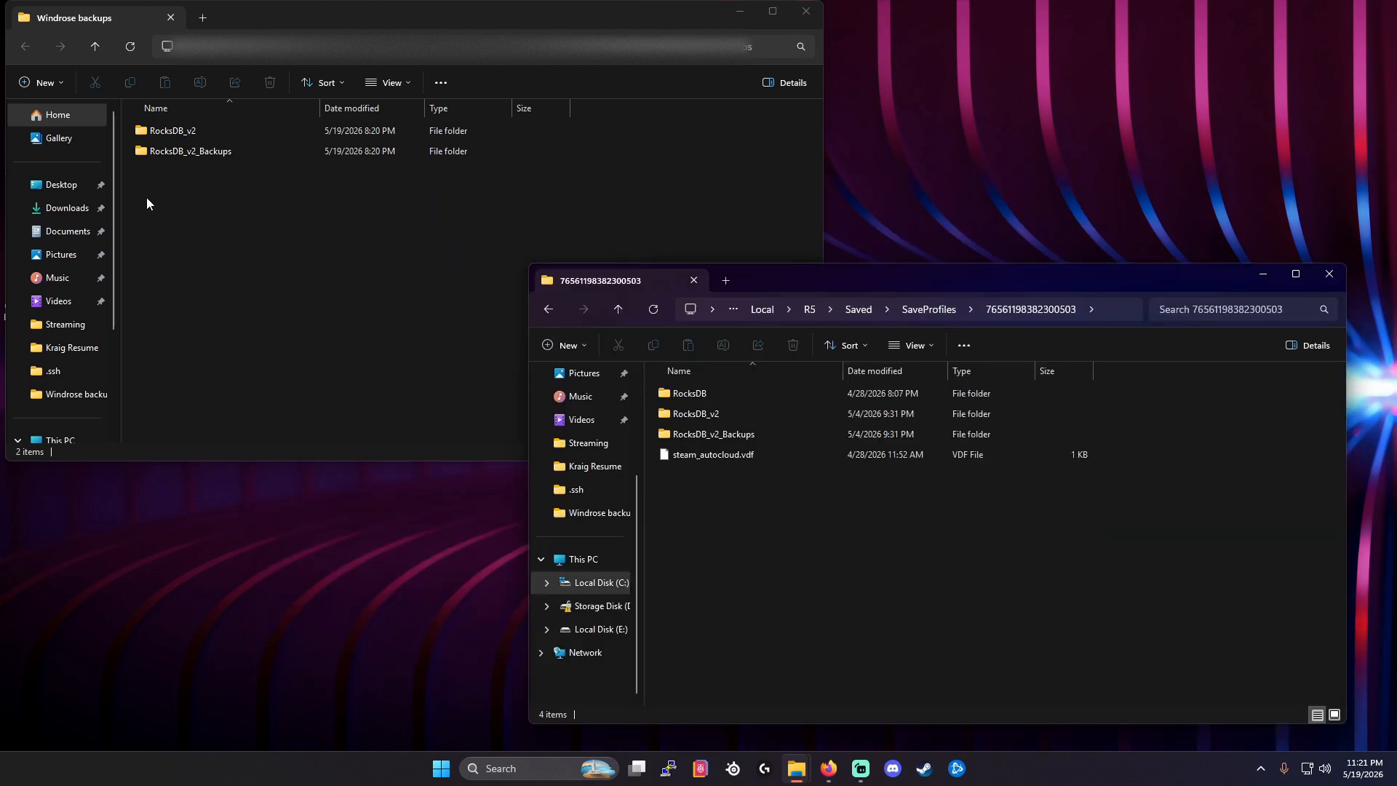
double_click(685, 414)
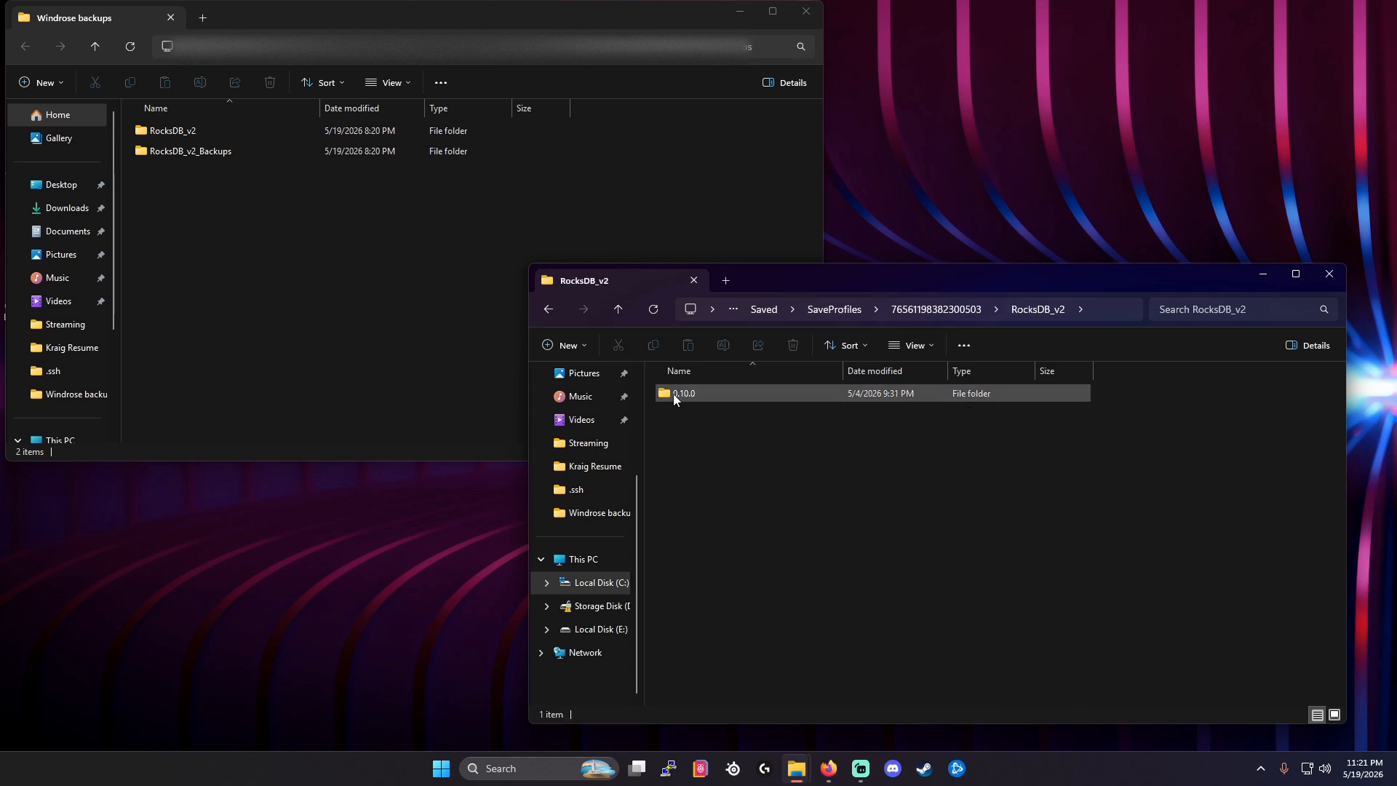
double_click(674, 395)
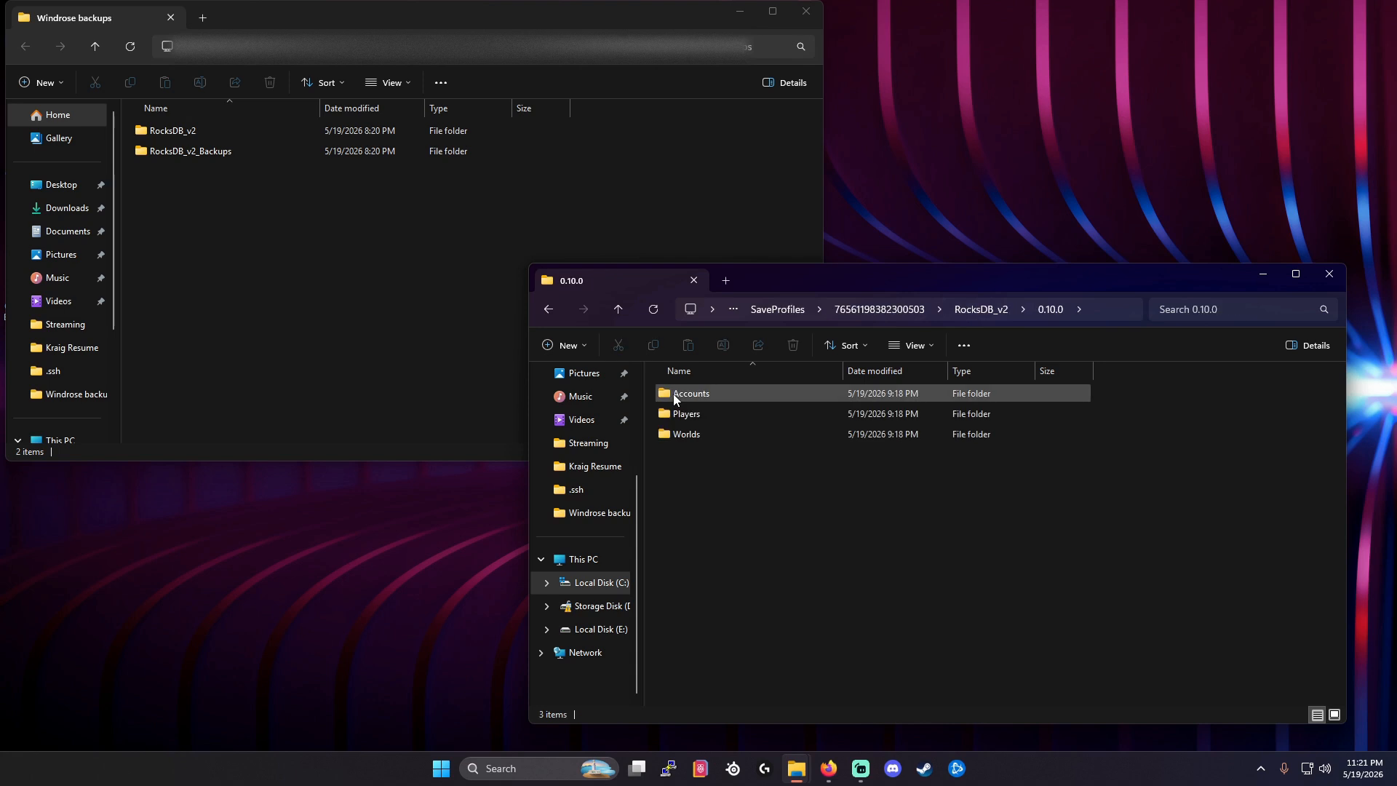
Open Worlds, look through the files in world folder 85698A557FD440A212A90BCB955D3B1F including WorldDescription.json, and return to Worlds.
double_click(675, 437)
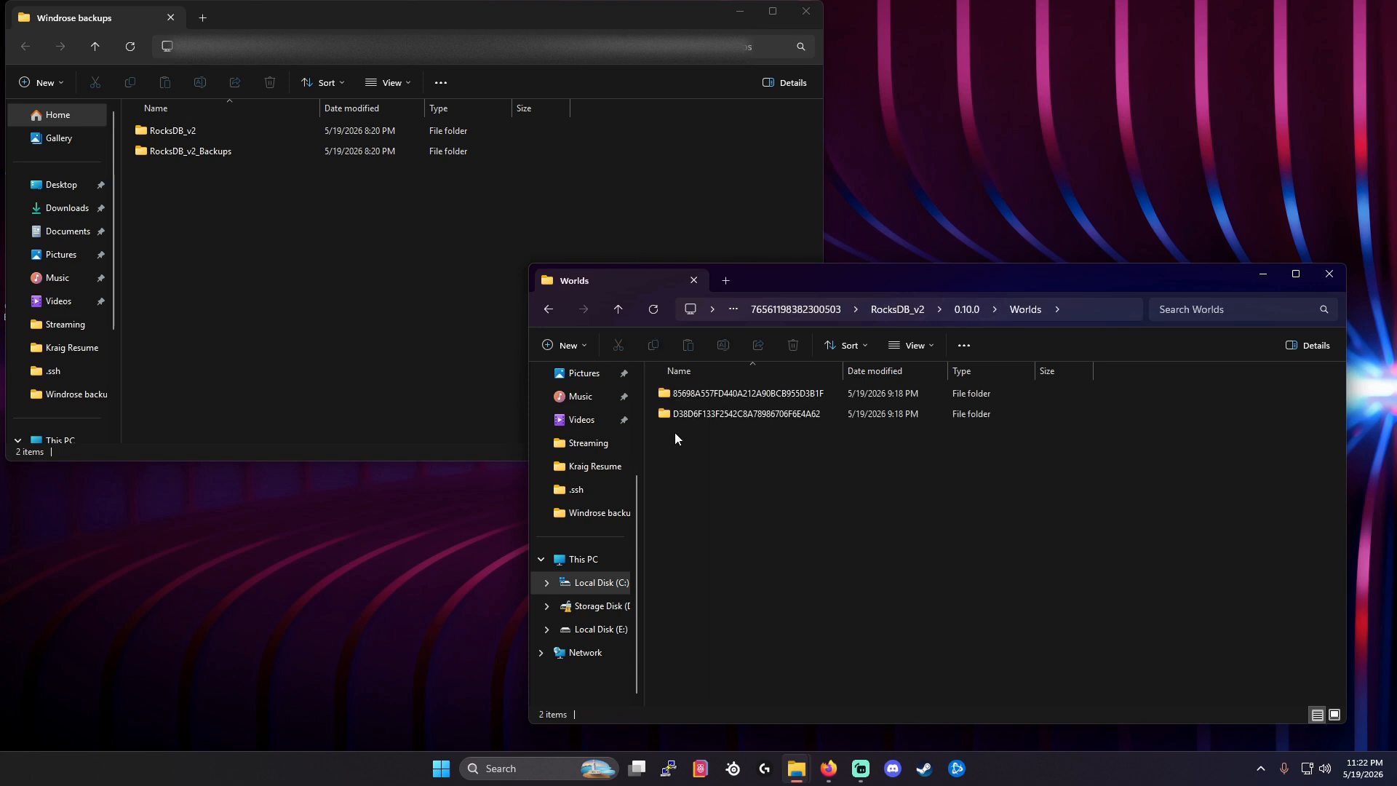
mouse_move(678, 399)
mouse_move(675, 414)
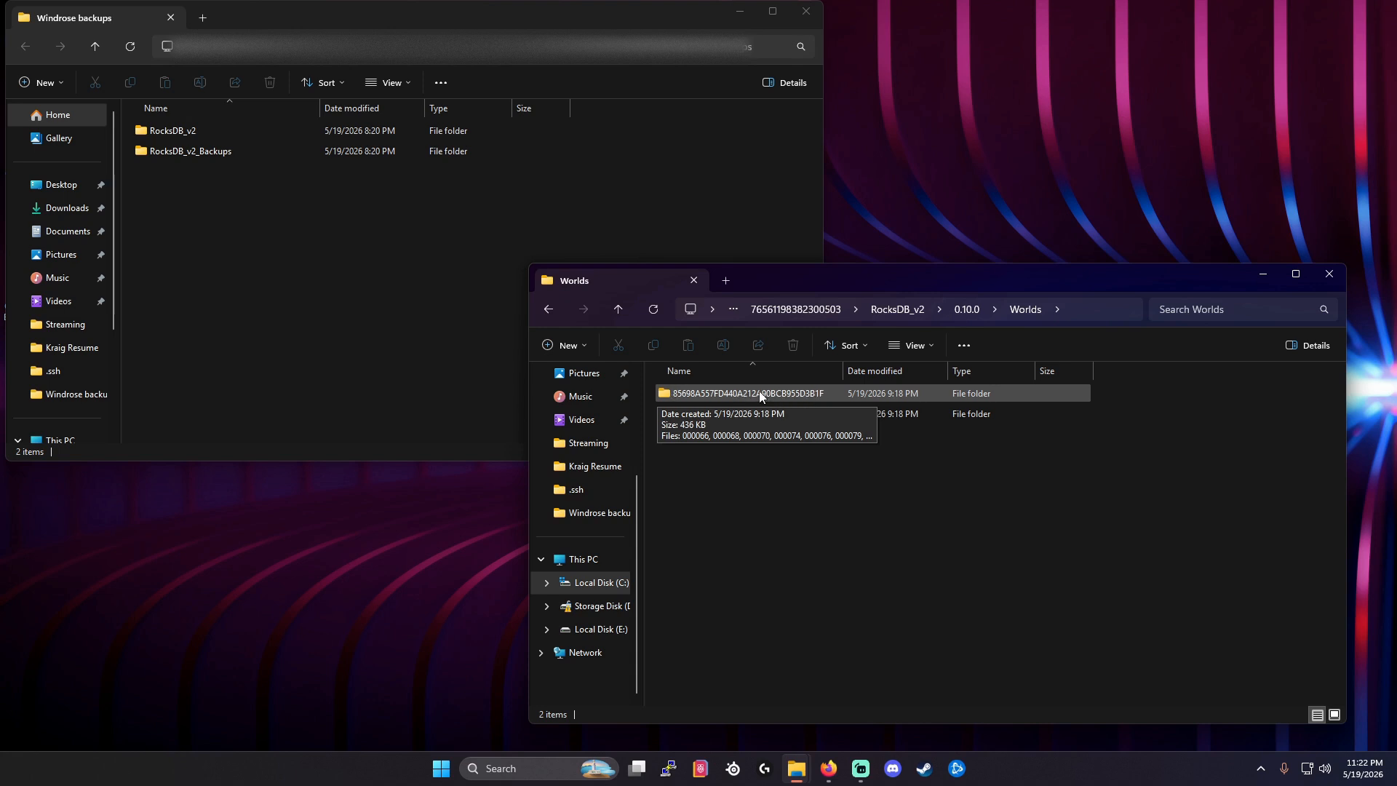
double_click(709, 393)
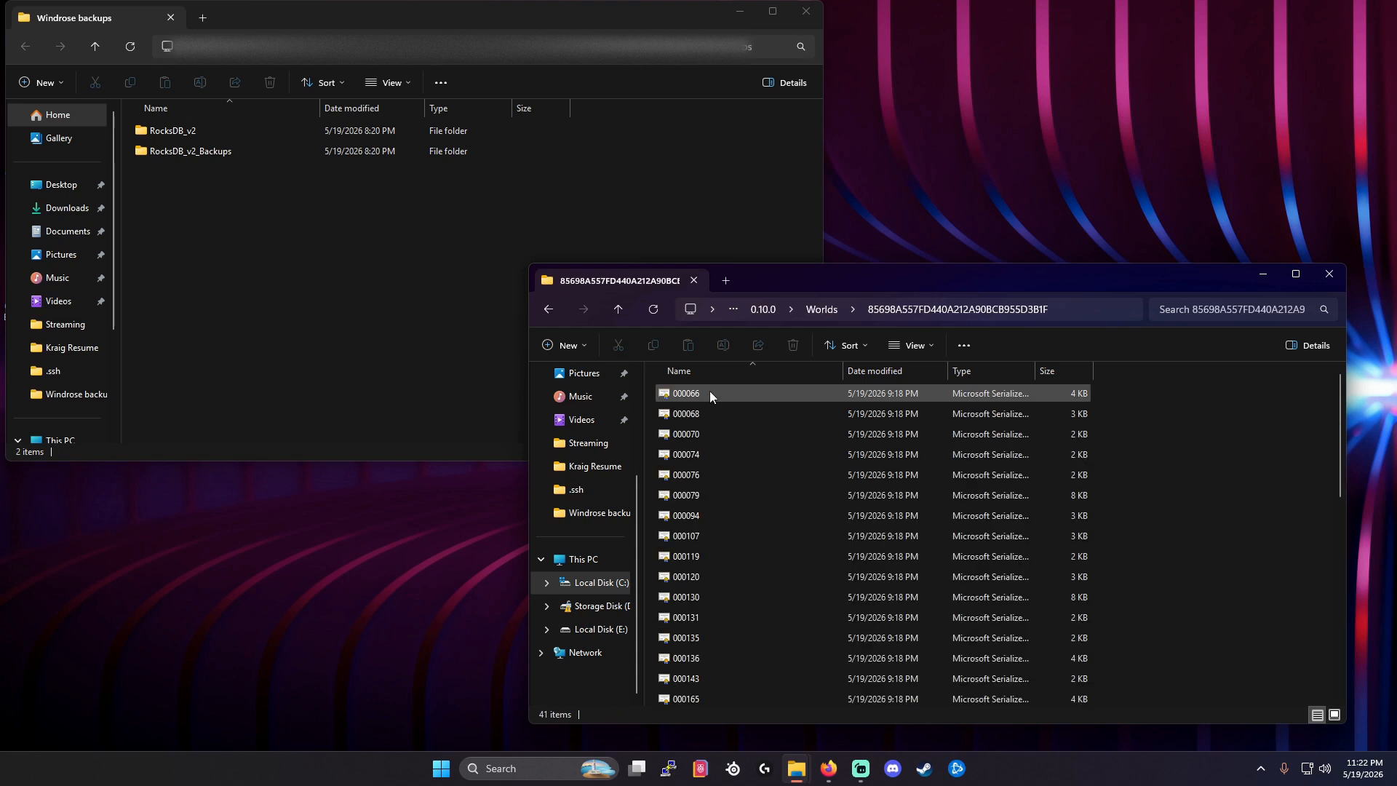
scroll(722, 437, down, 8)
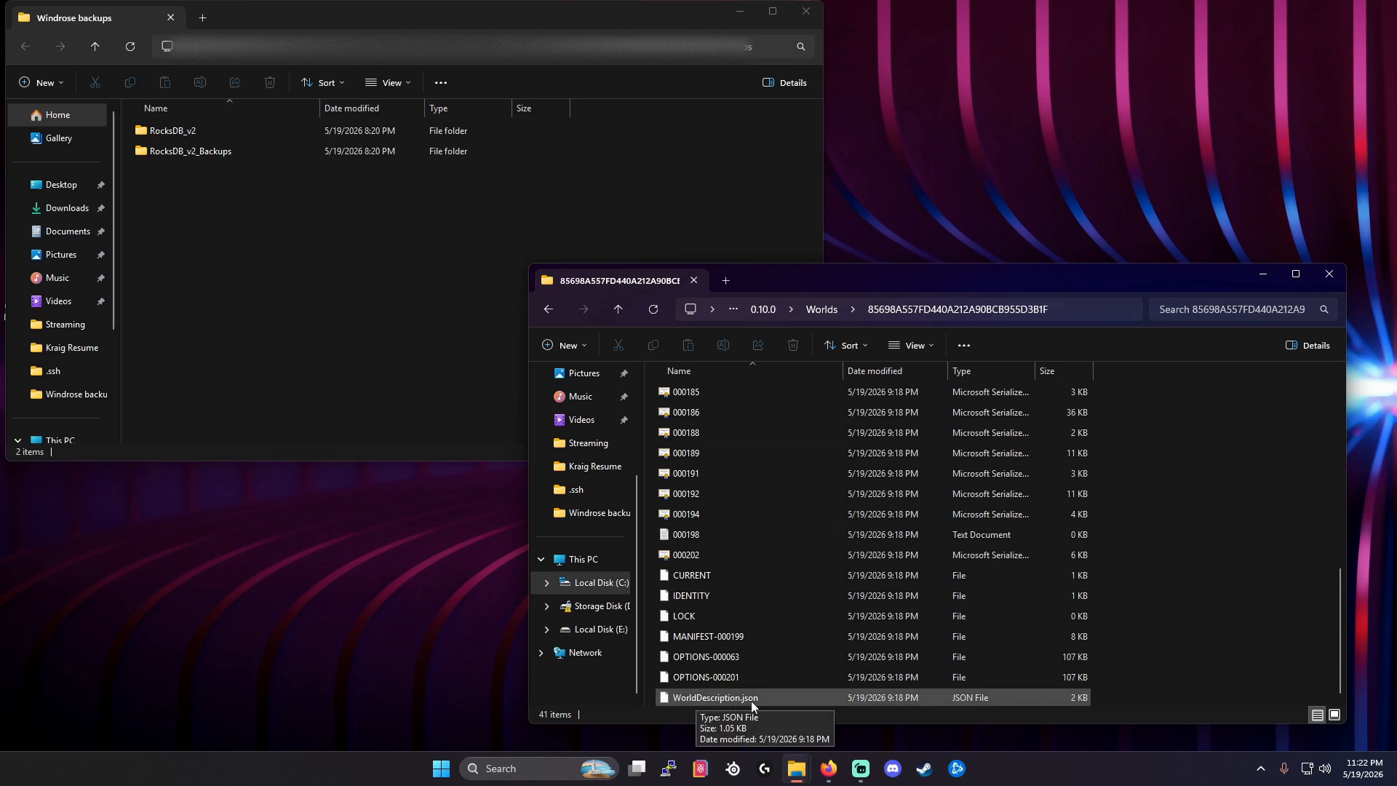
scroll(745, 632, up, 8)
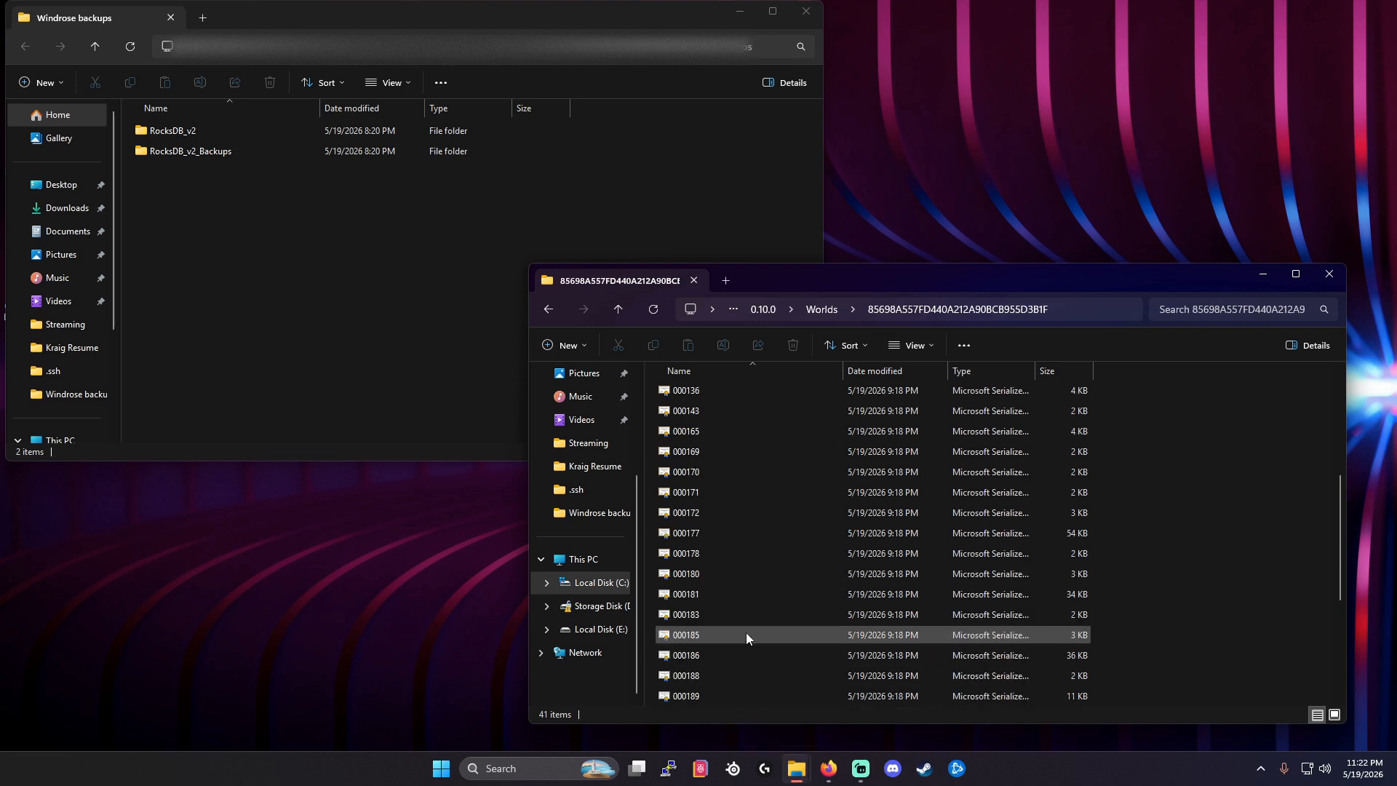
click(547, 310)
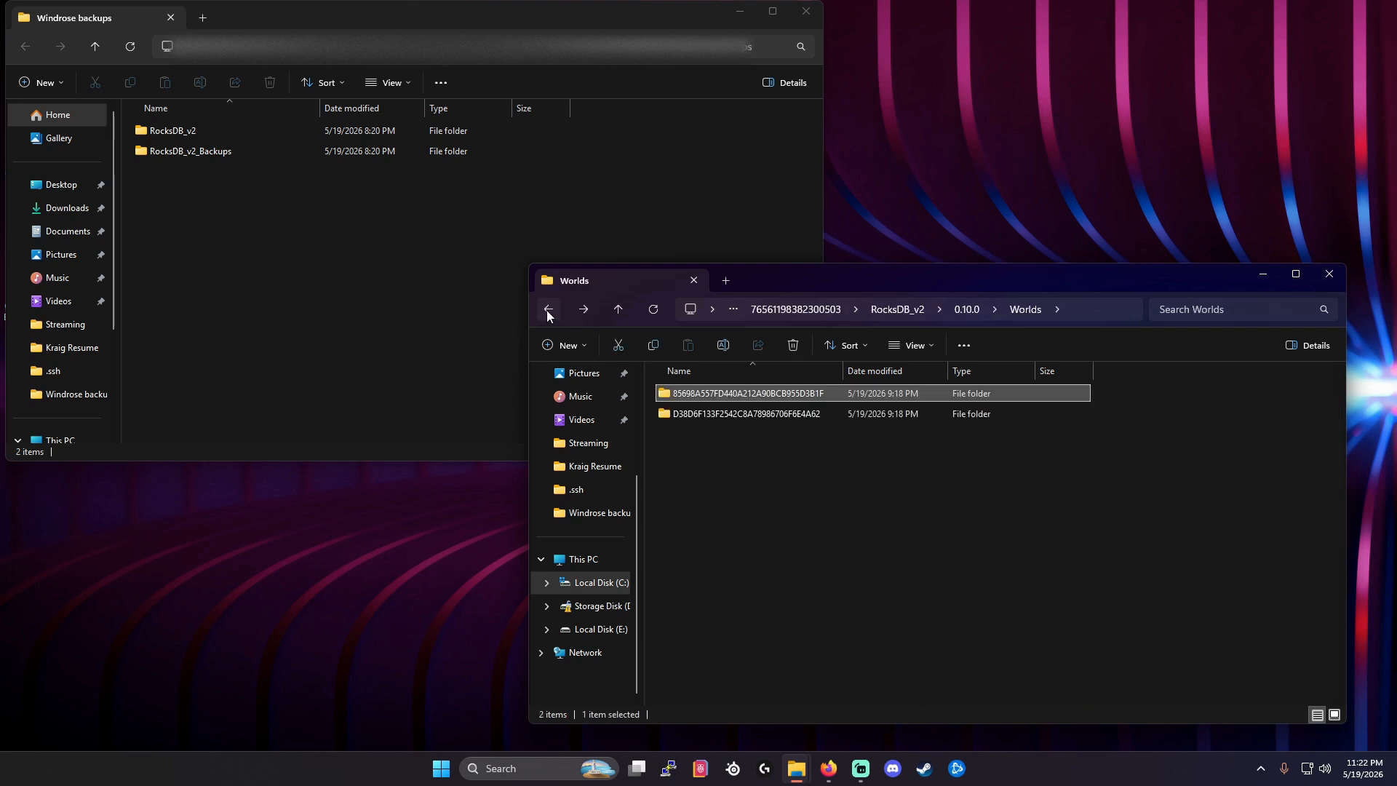
Copy world folder 85698A557FD440A212A90BCB955D3B1F and check its backup destination, RocksDB_v2 inside Windrose backups, without pasting.
right_click(684, 396)
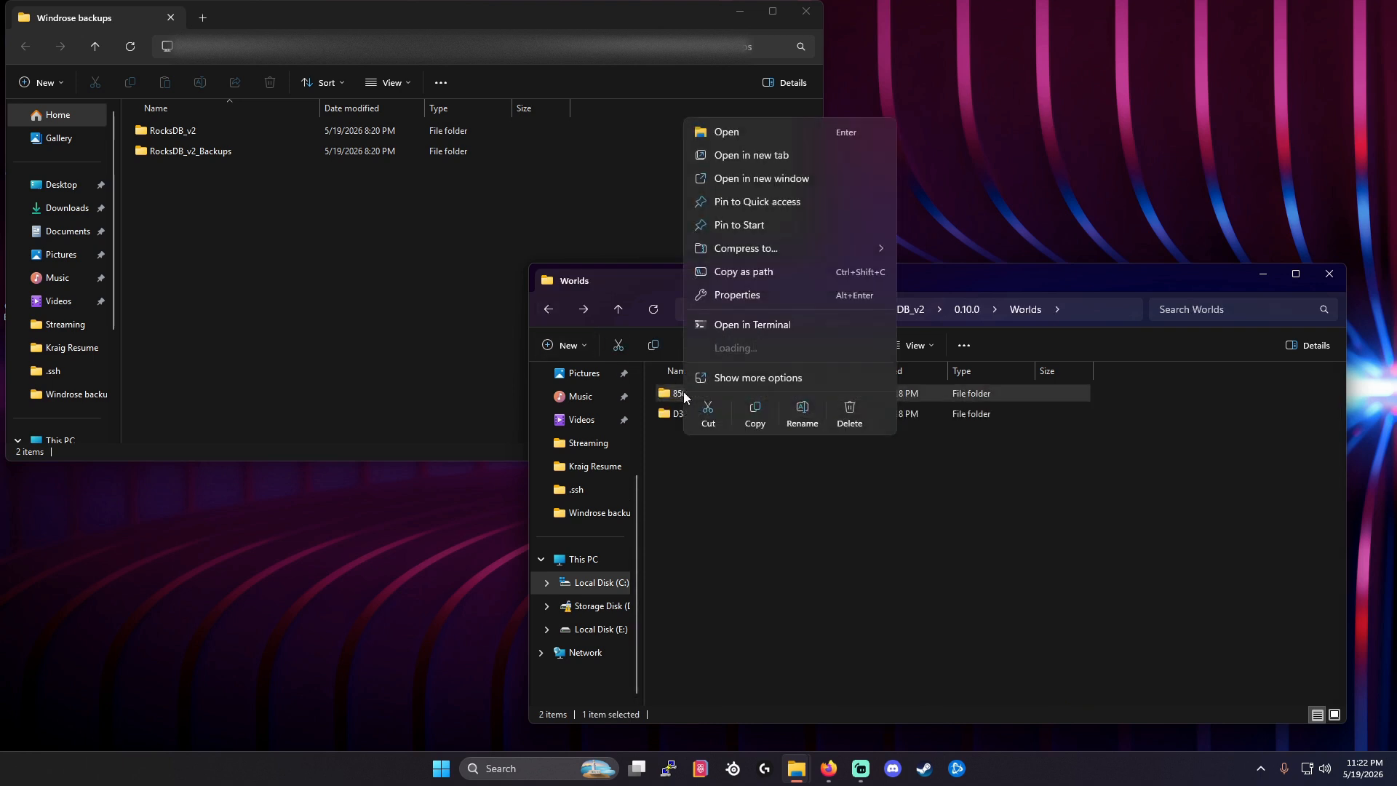
click(754, 420)
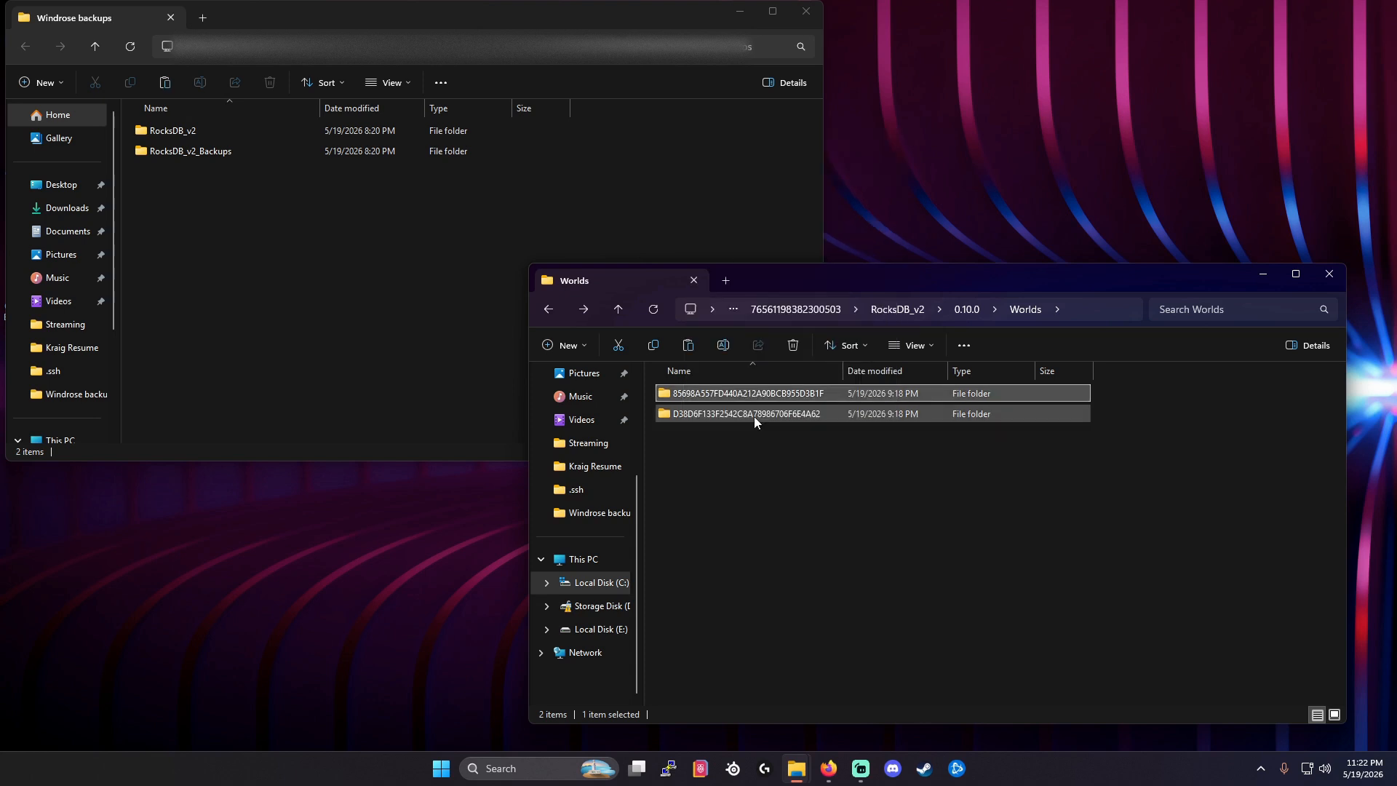
double_click(172, 132)
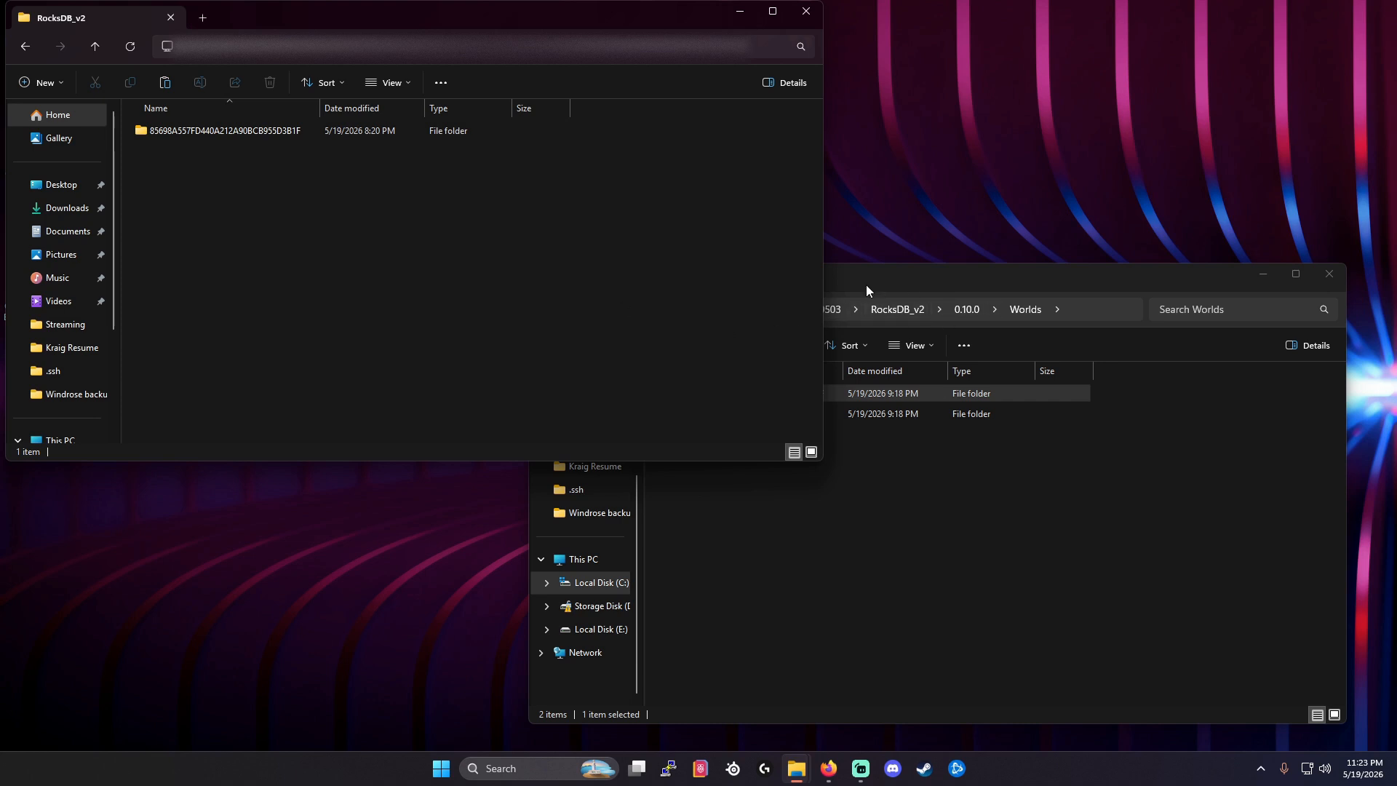
right_click(173, 173)
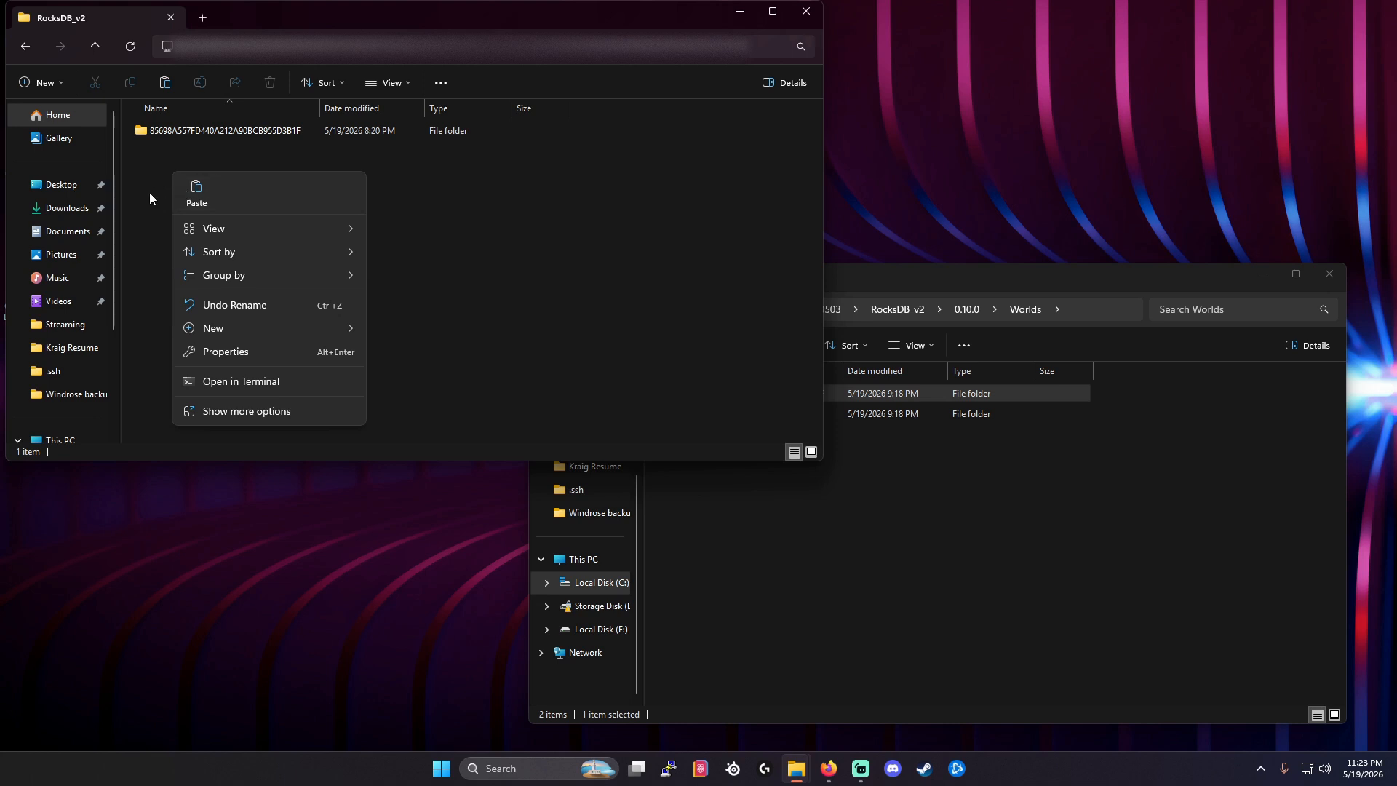
click(150, 192)
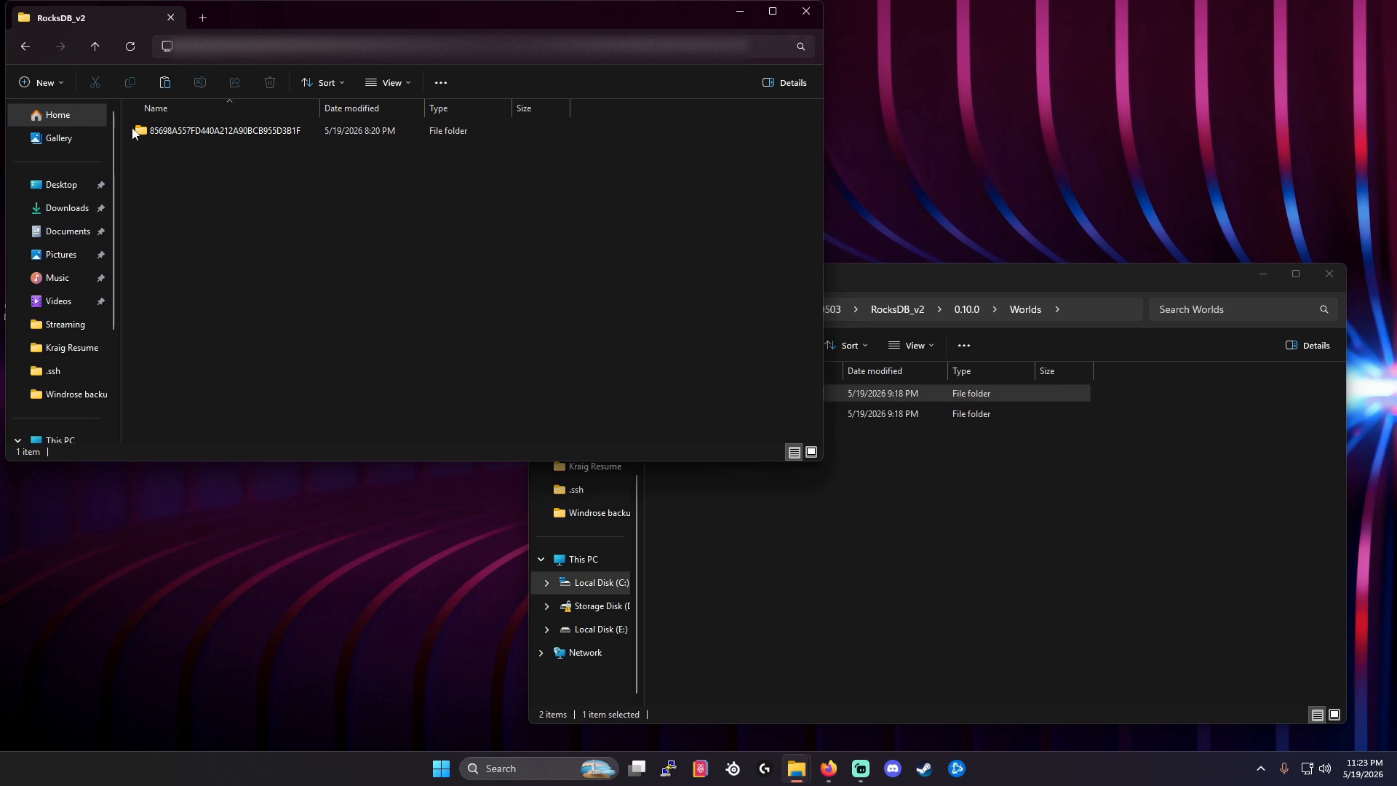
click(28, 50)
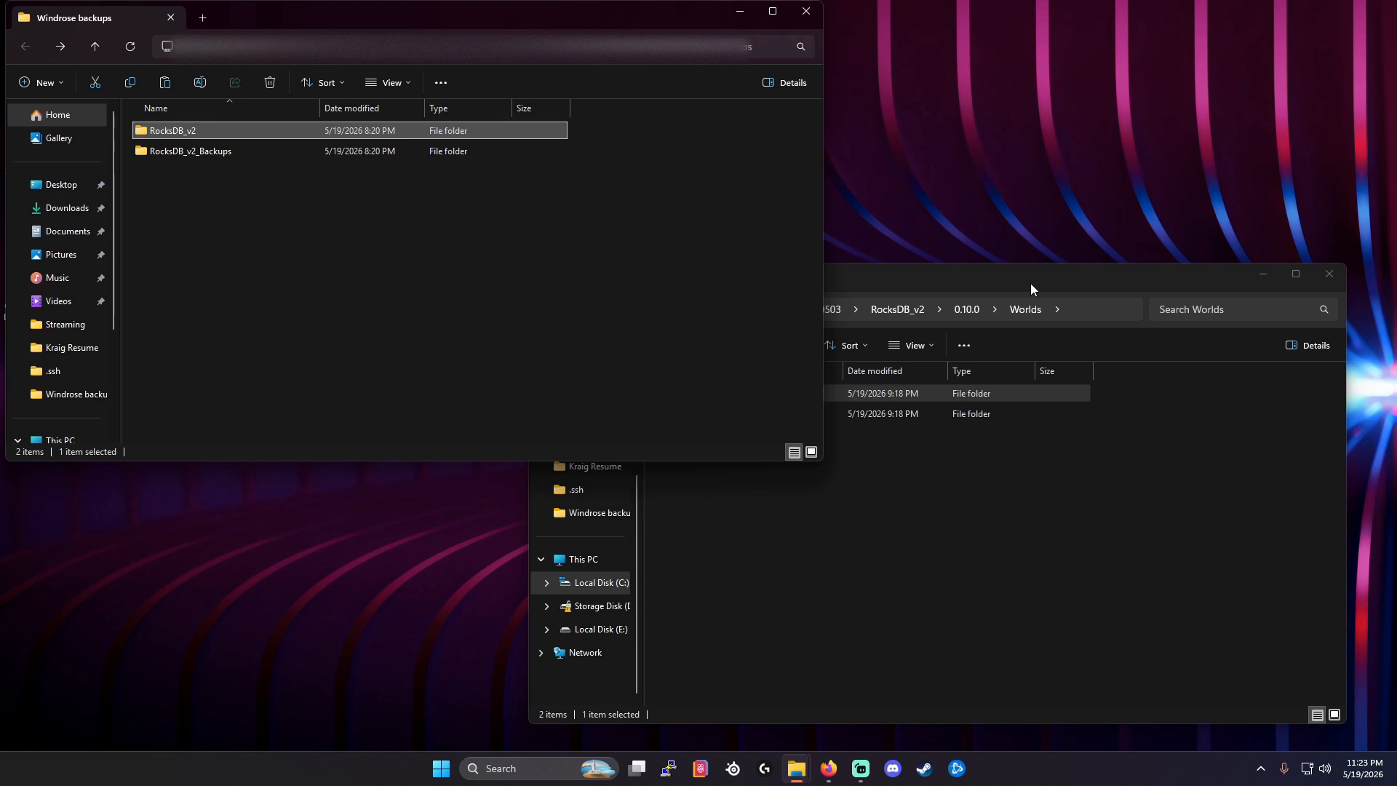
Go back to the numbered Steam profile folder in the save window and open RocksDB_v2_Backups\Worlds.
click(898, 283)
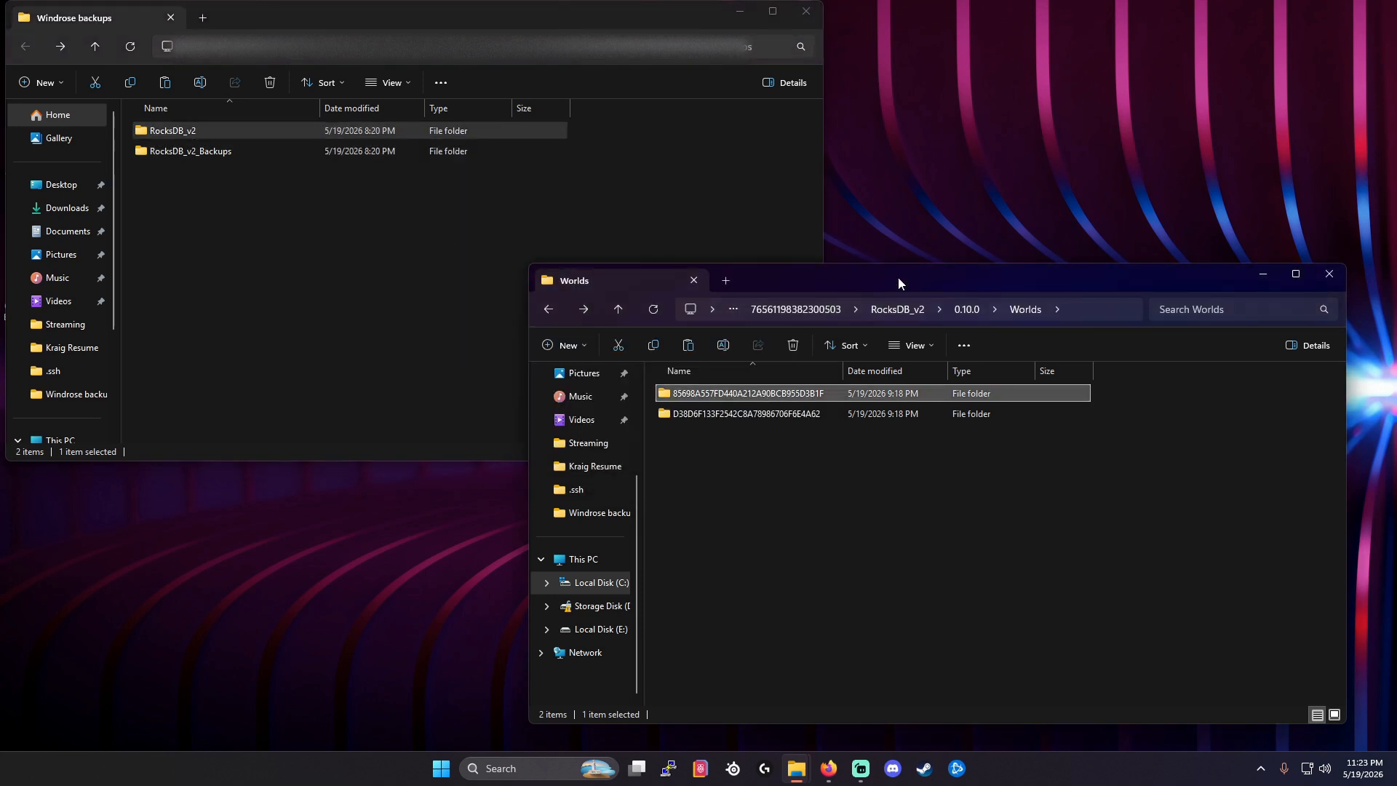
click(549, 309)
click(549, 310)
click(549, 309)
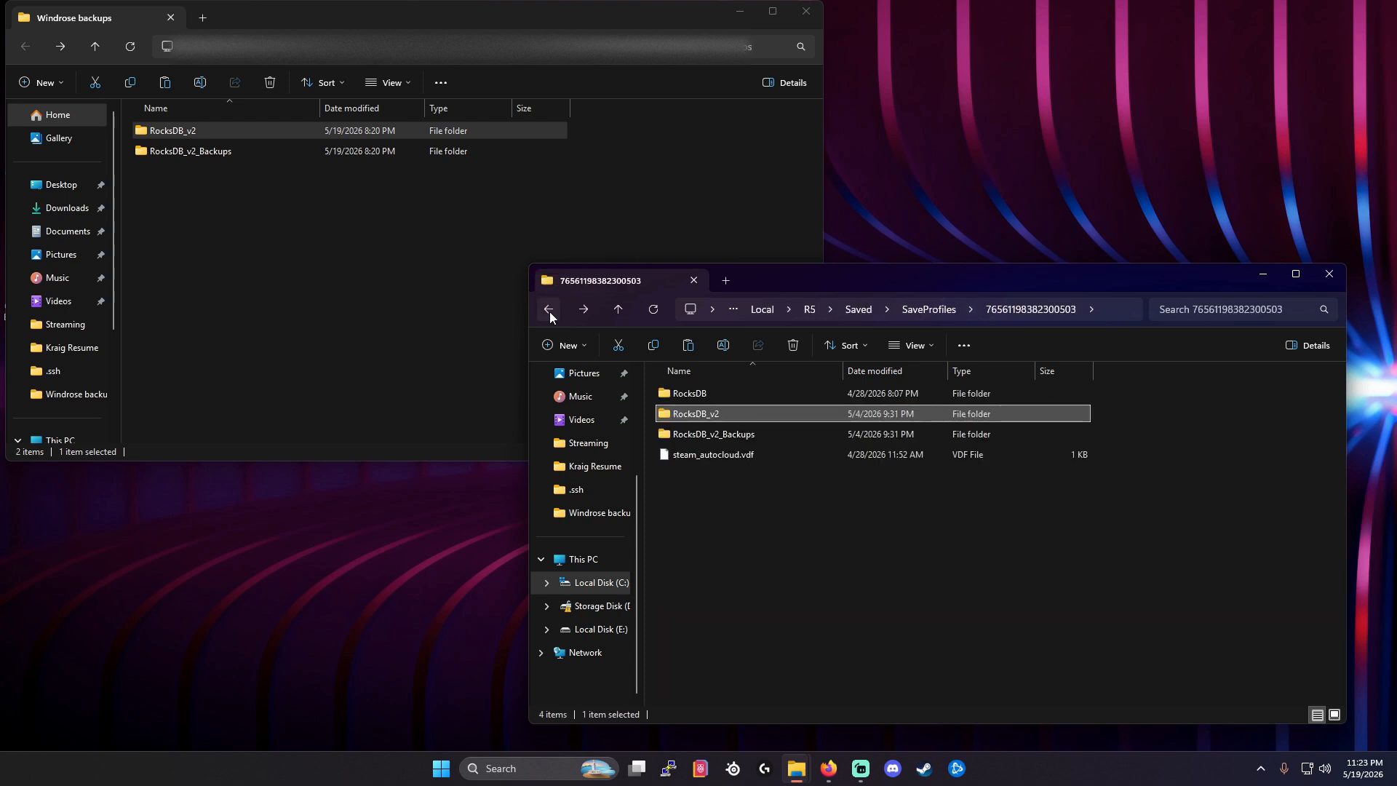
double_click(682, 435)
double_click(674, 440)
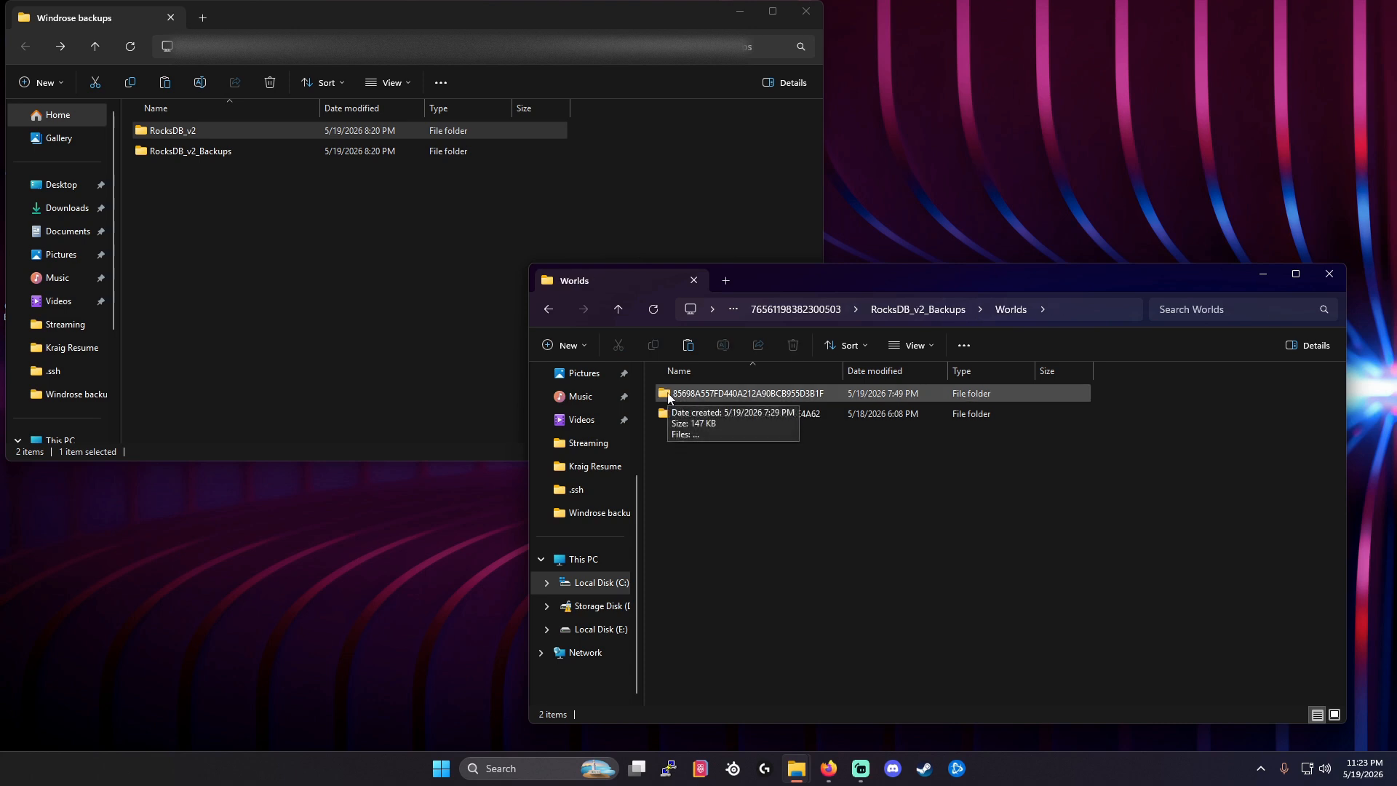
Copy world folder 85698A557FD440A212A90BCB955D3B1F from the save backups and open RocksDB_v2_Backups inside Windrose backups.
right_click(665, 398)
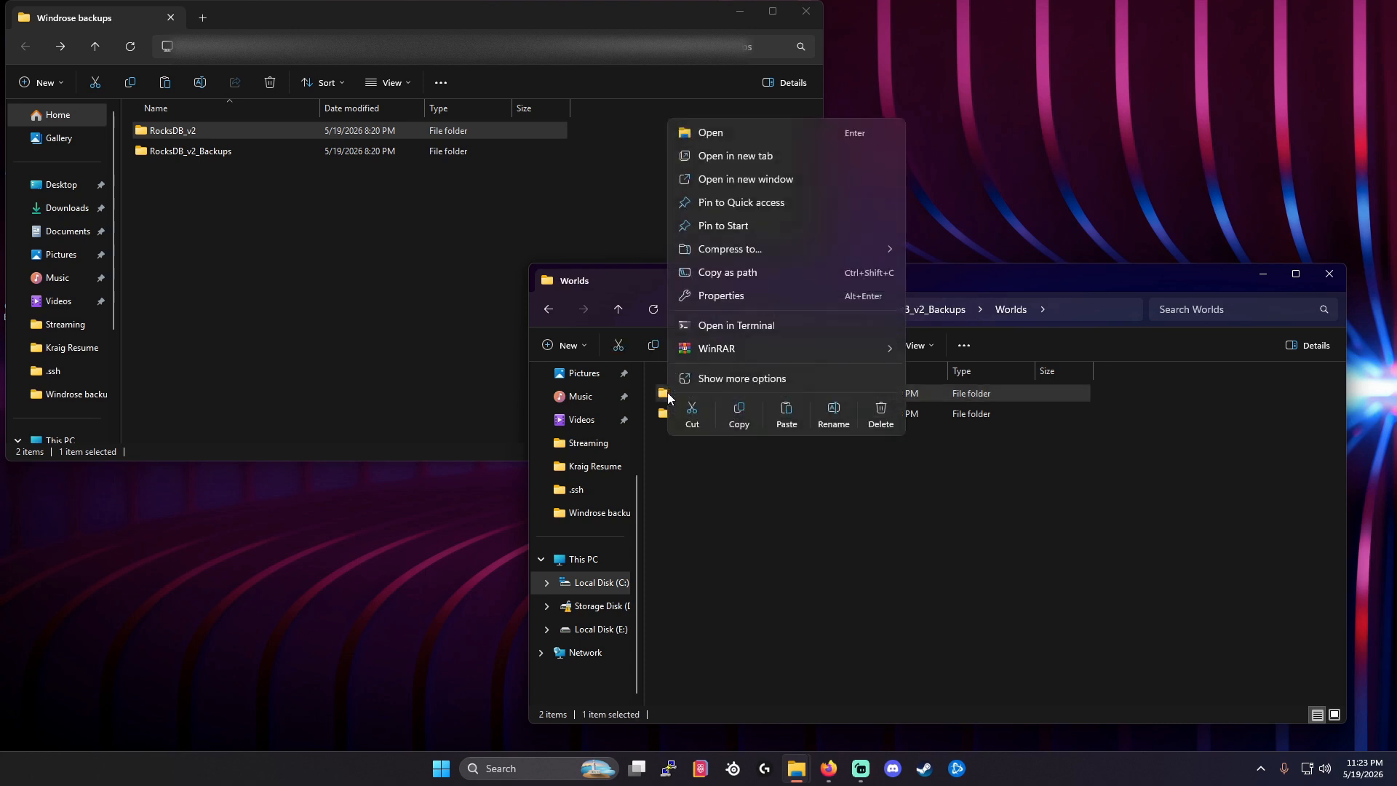
click(735, 425)
click(356, 292)
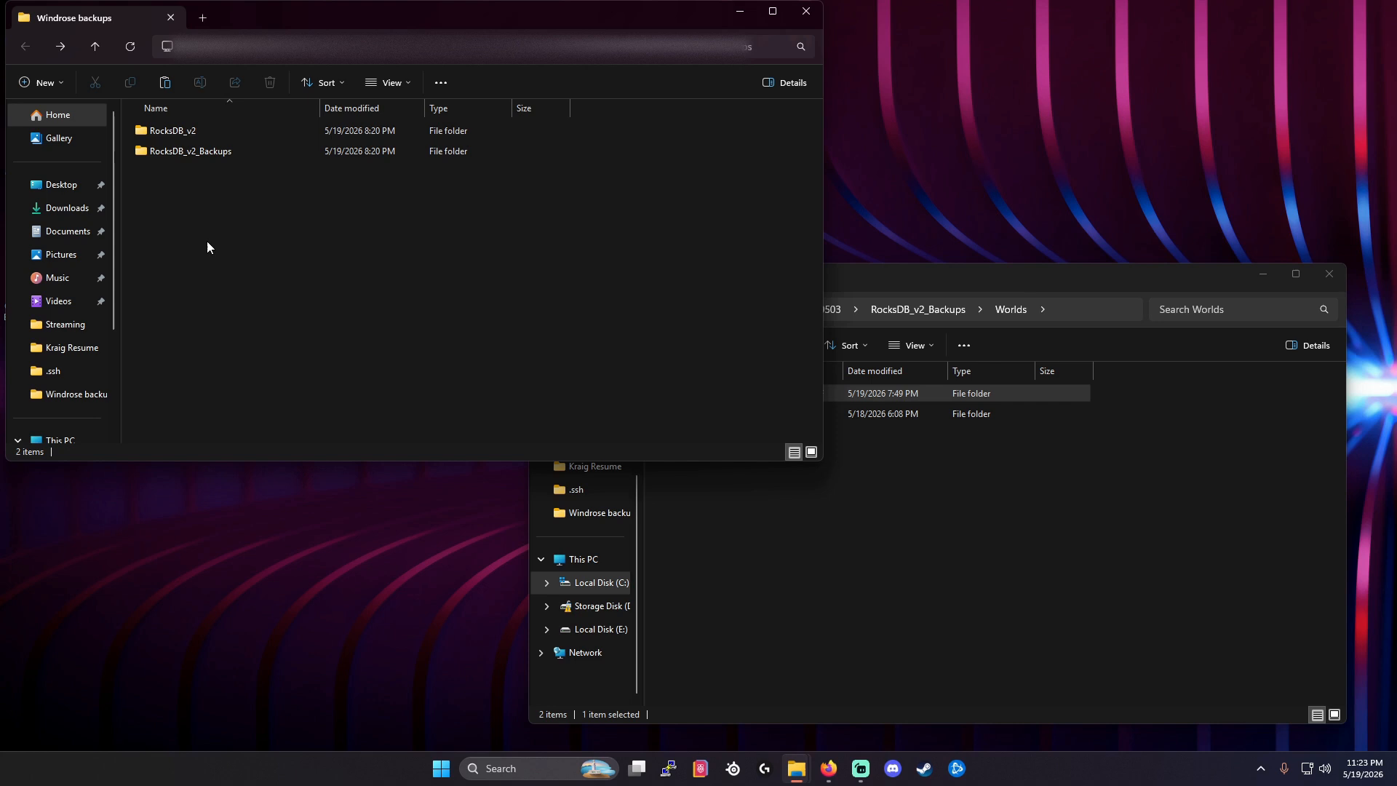
double_click(208, 153)
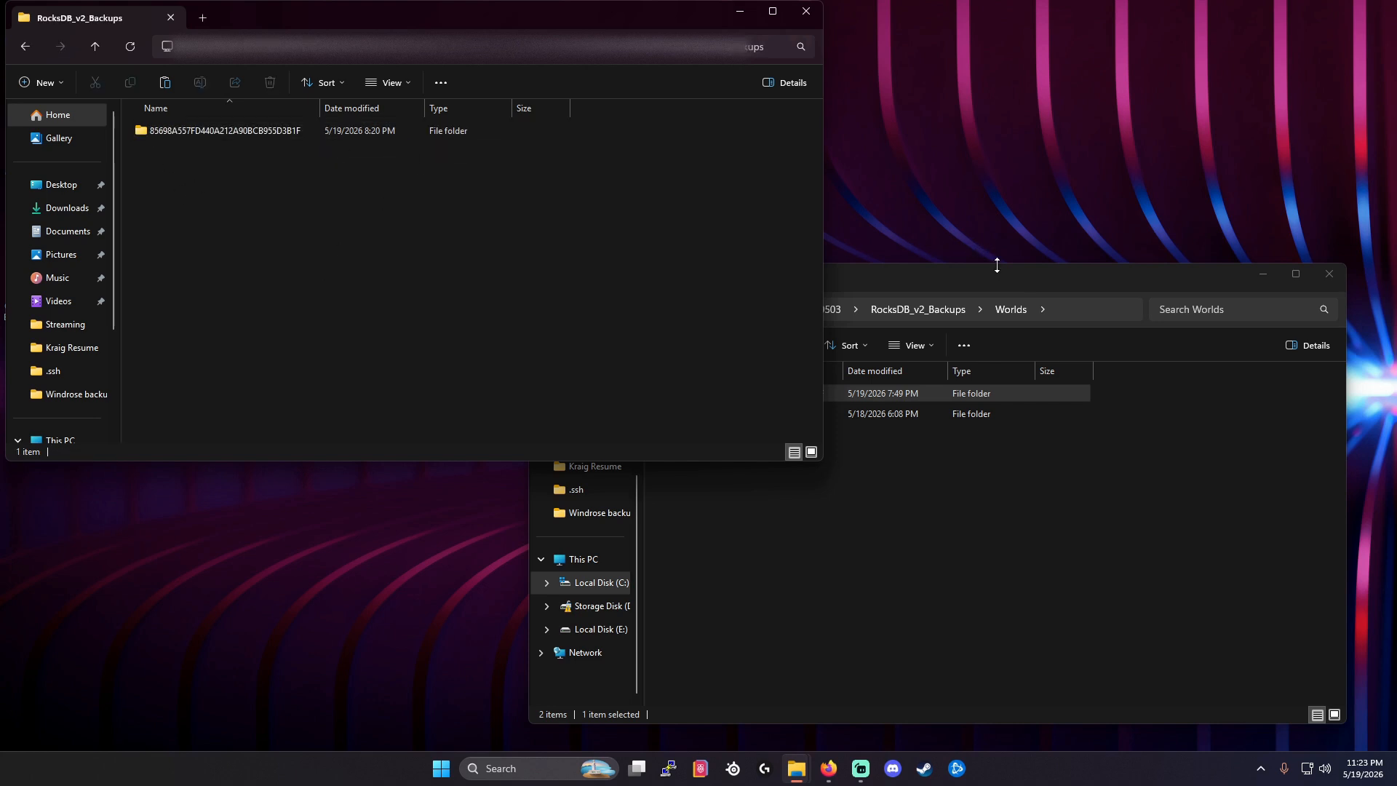
Close the Worlds window, minimize the backups window, and move the Windrose backups folder beside the other desktop icons.
click(1327, 275)
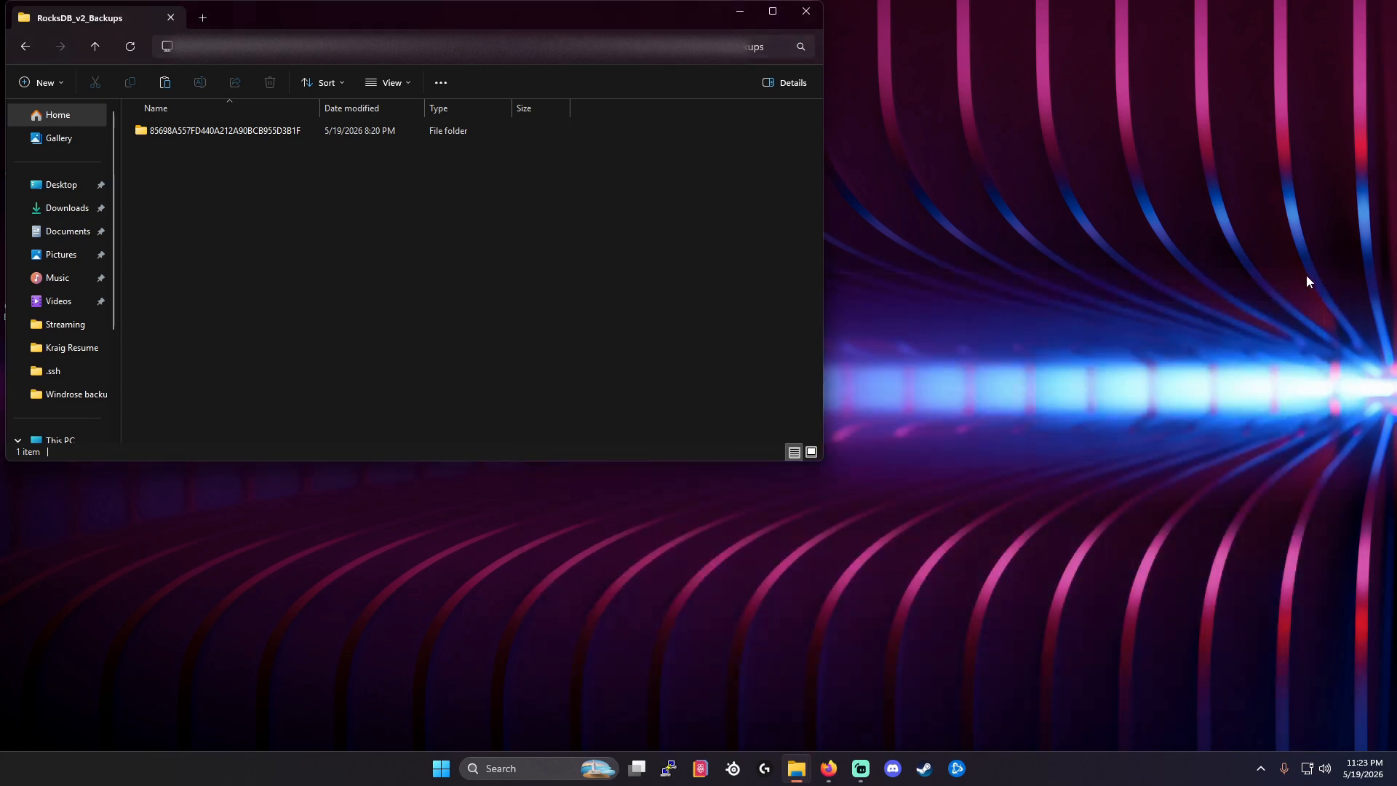
click(736, 12)
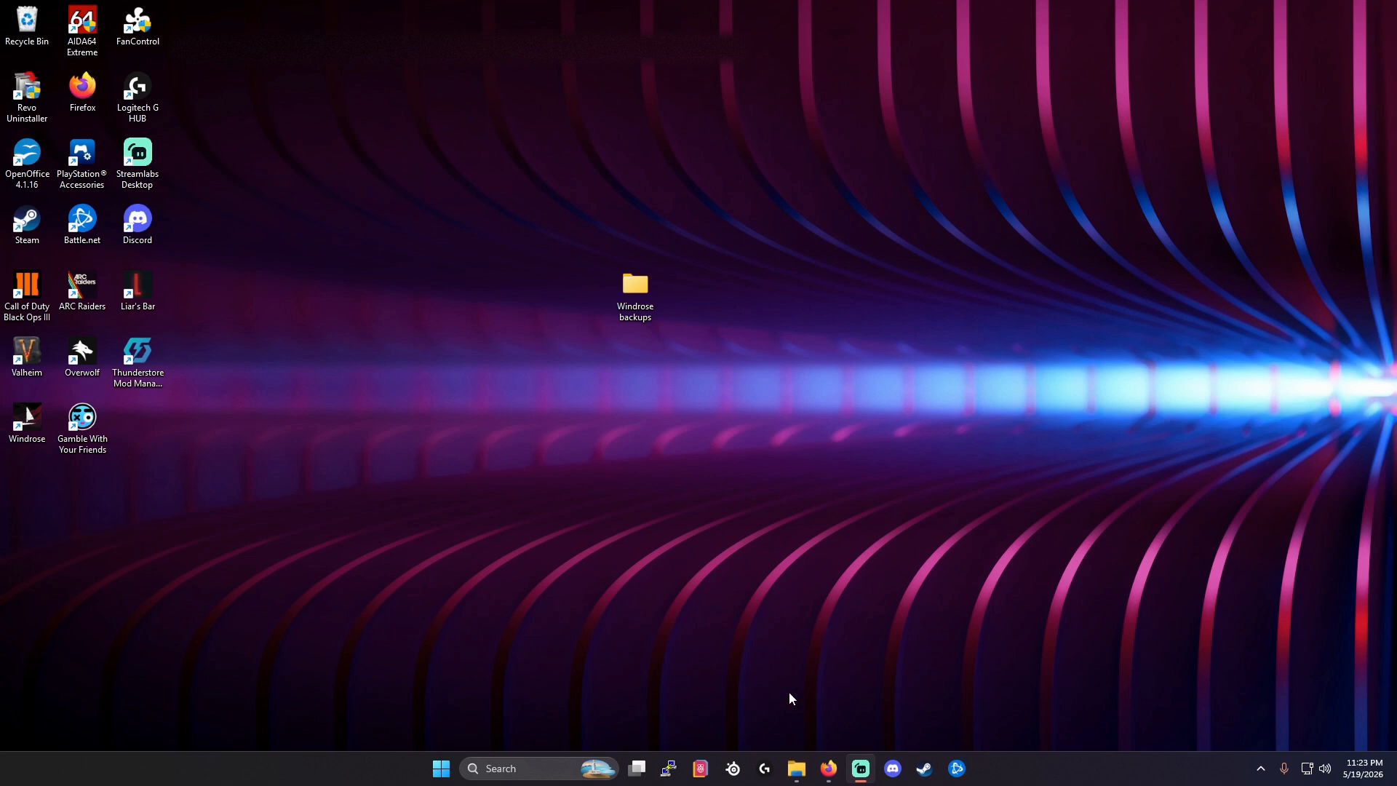
drag(635, 286, 194, 24)
click(440, 240)
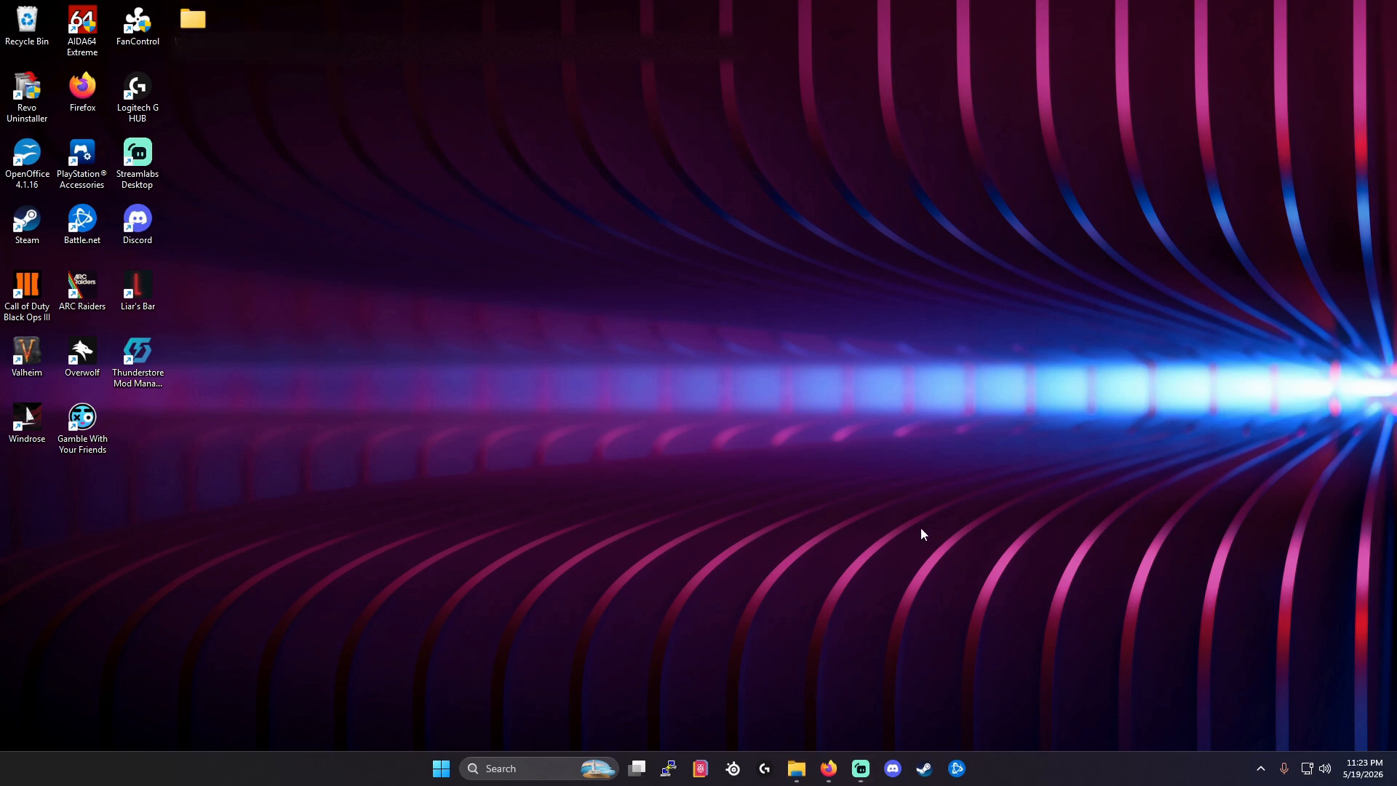
Switch to AMP in Firefox and browse the server's files to R5/Saved/SaveProfiles/Default/RocksDB_v2/0.10.0/Worlds.
click(828, 770)
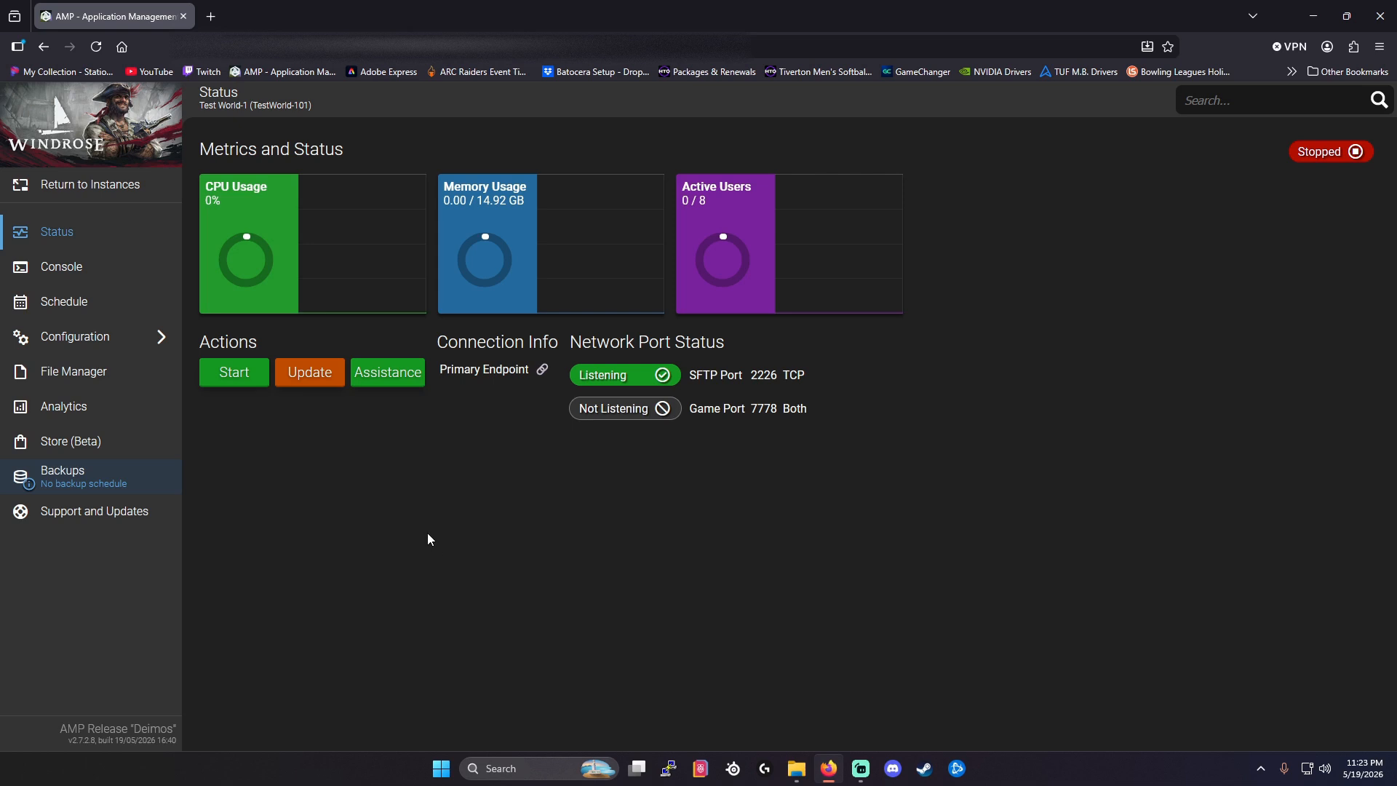
click(90, 381)
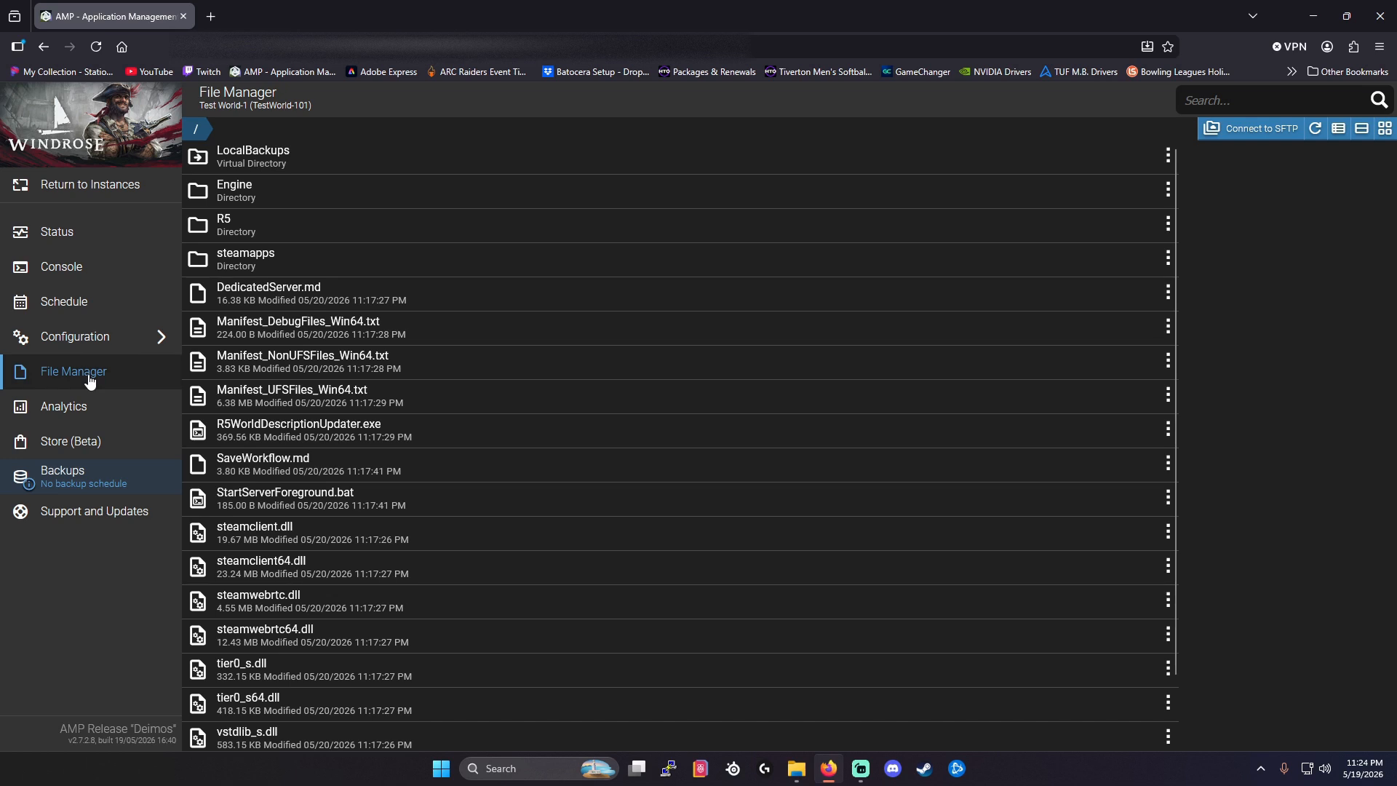
click(254, 227)
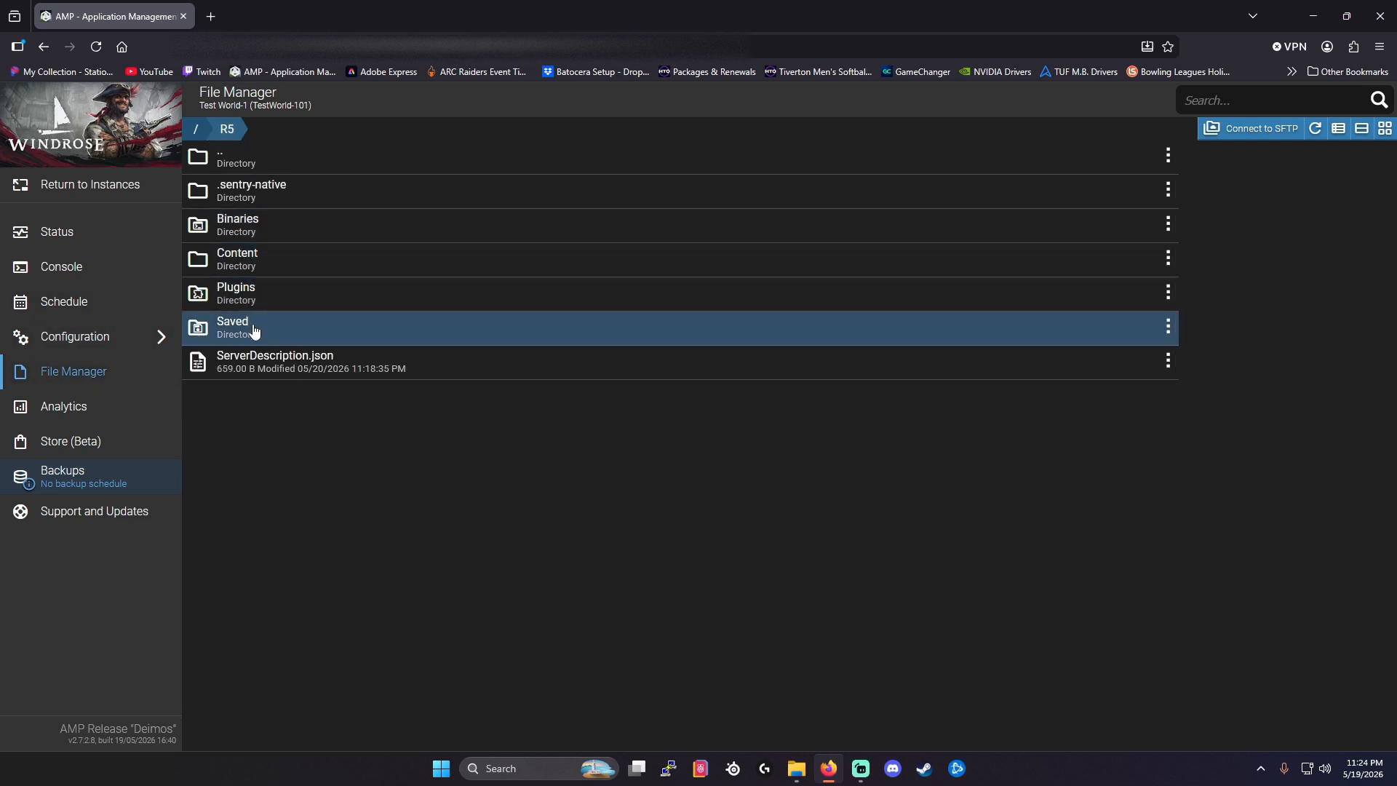
click(251, 326)
click(252, 260)
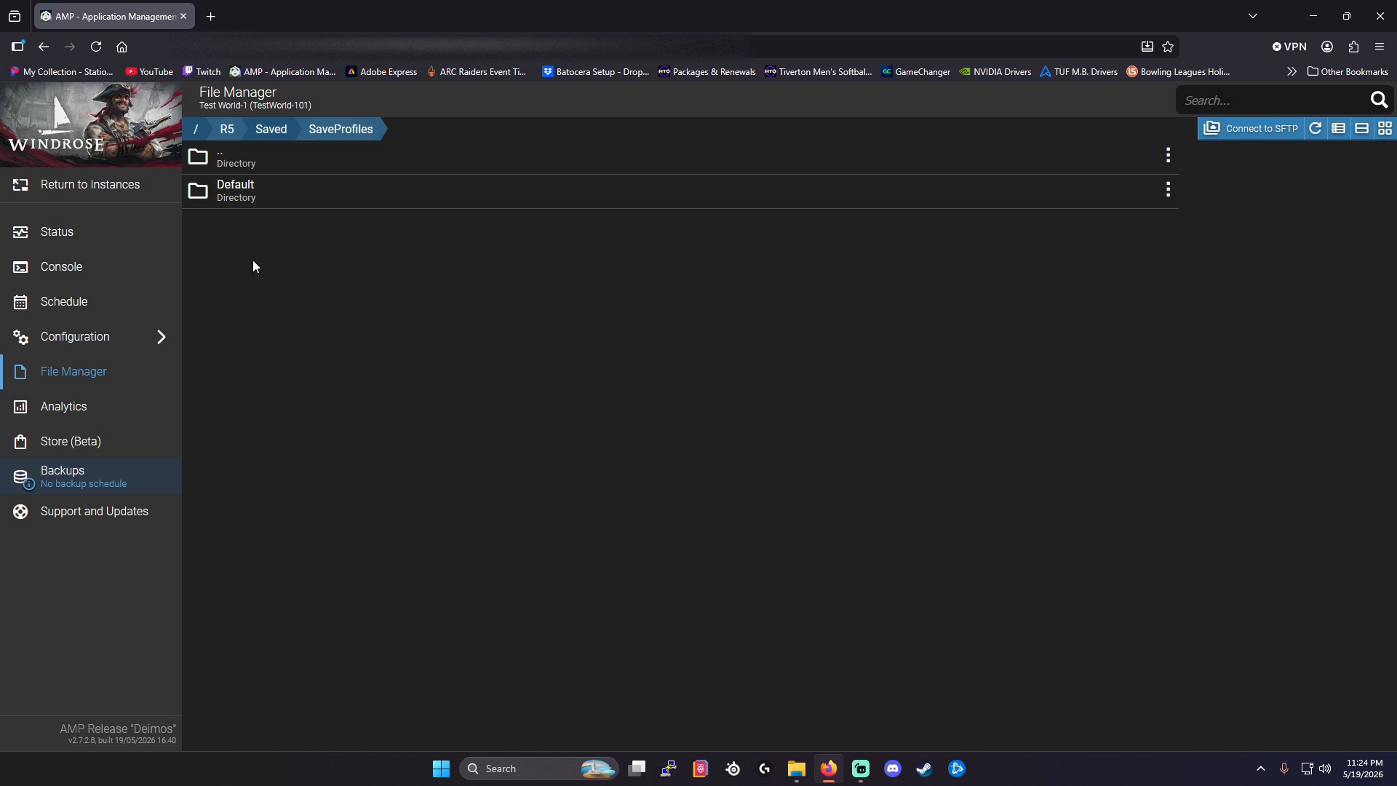
click(250, 195)
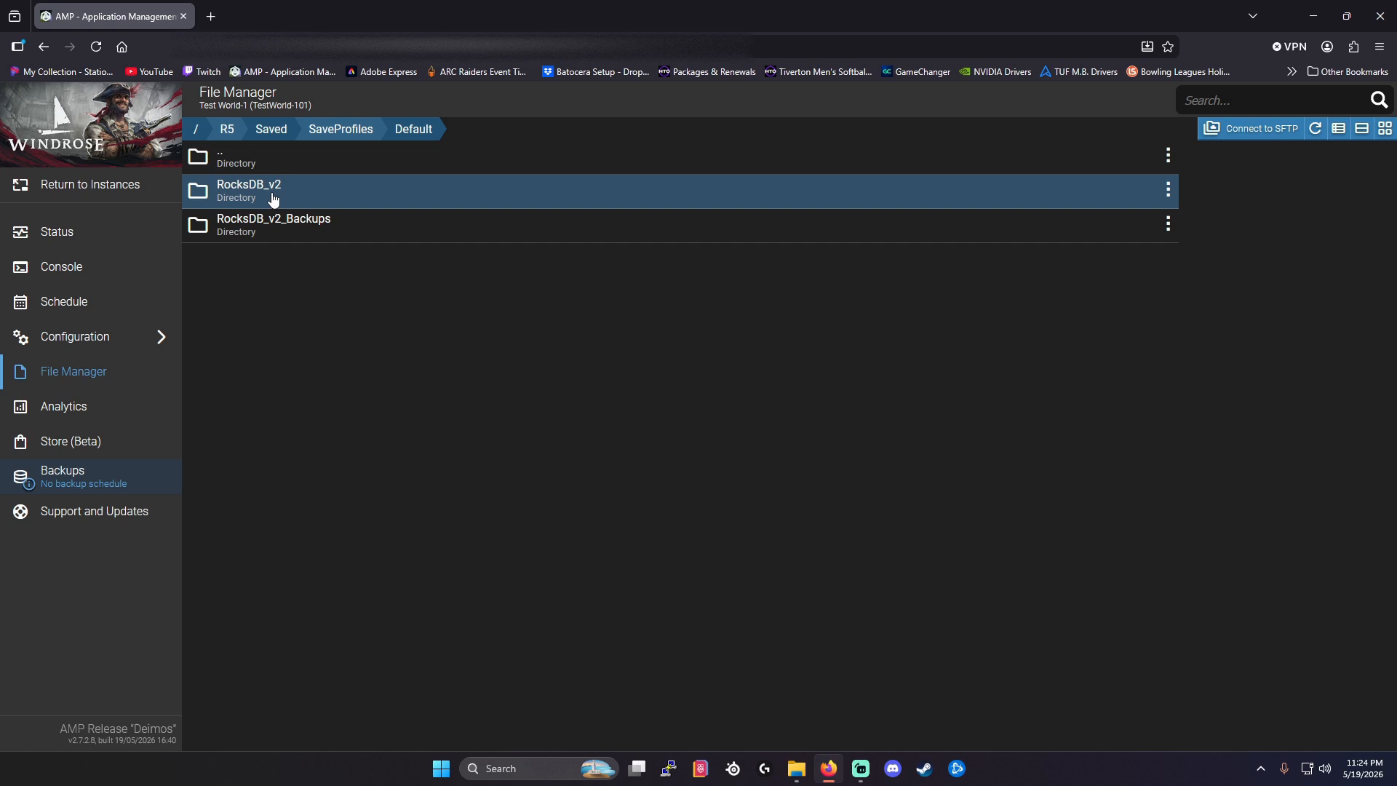
click(250, 195)
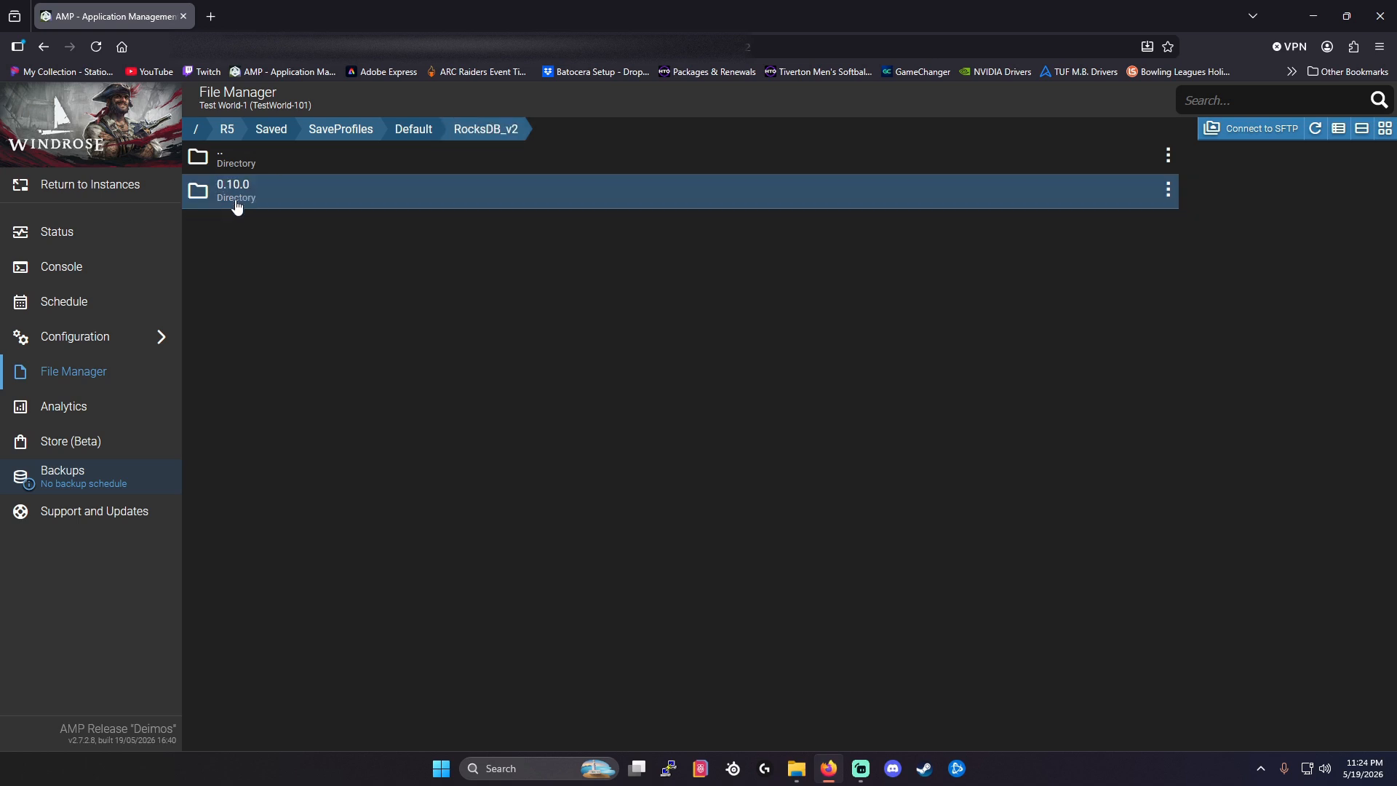
click(255, 199)
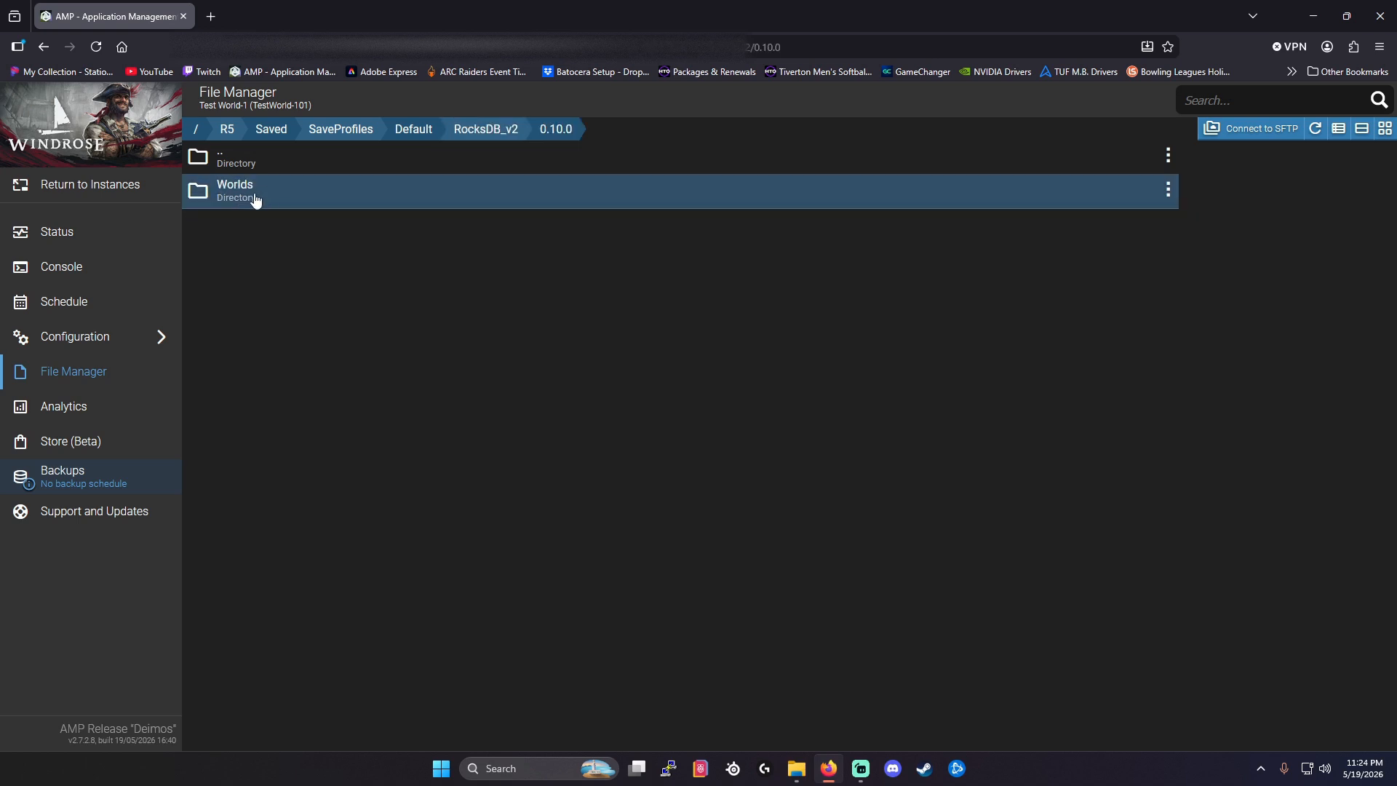
click(256, 198)
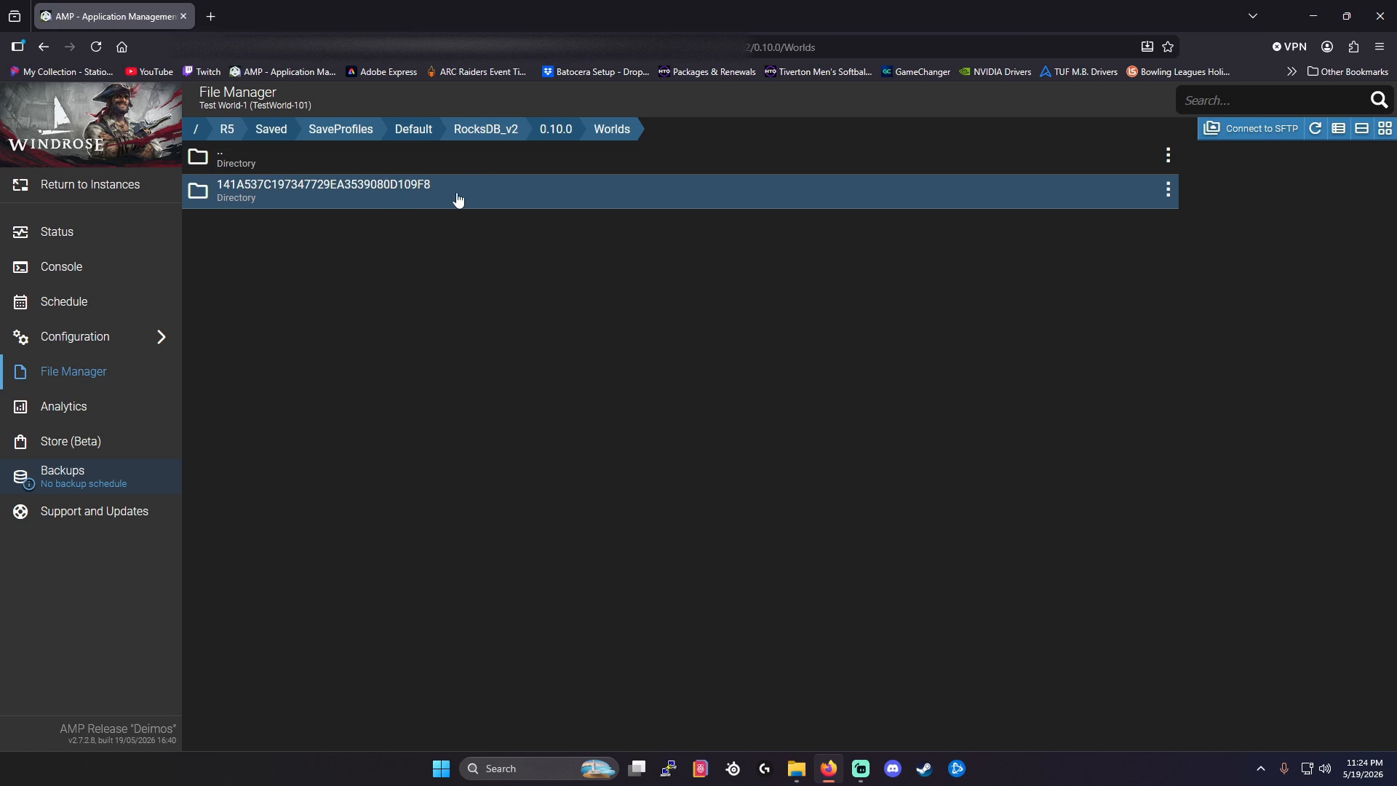
Trash the server's world folder 141A537C197347729EA3539080D109F8 and confirm the deletion.
right_click(367, 200)
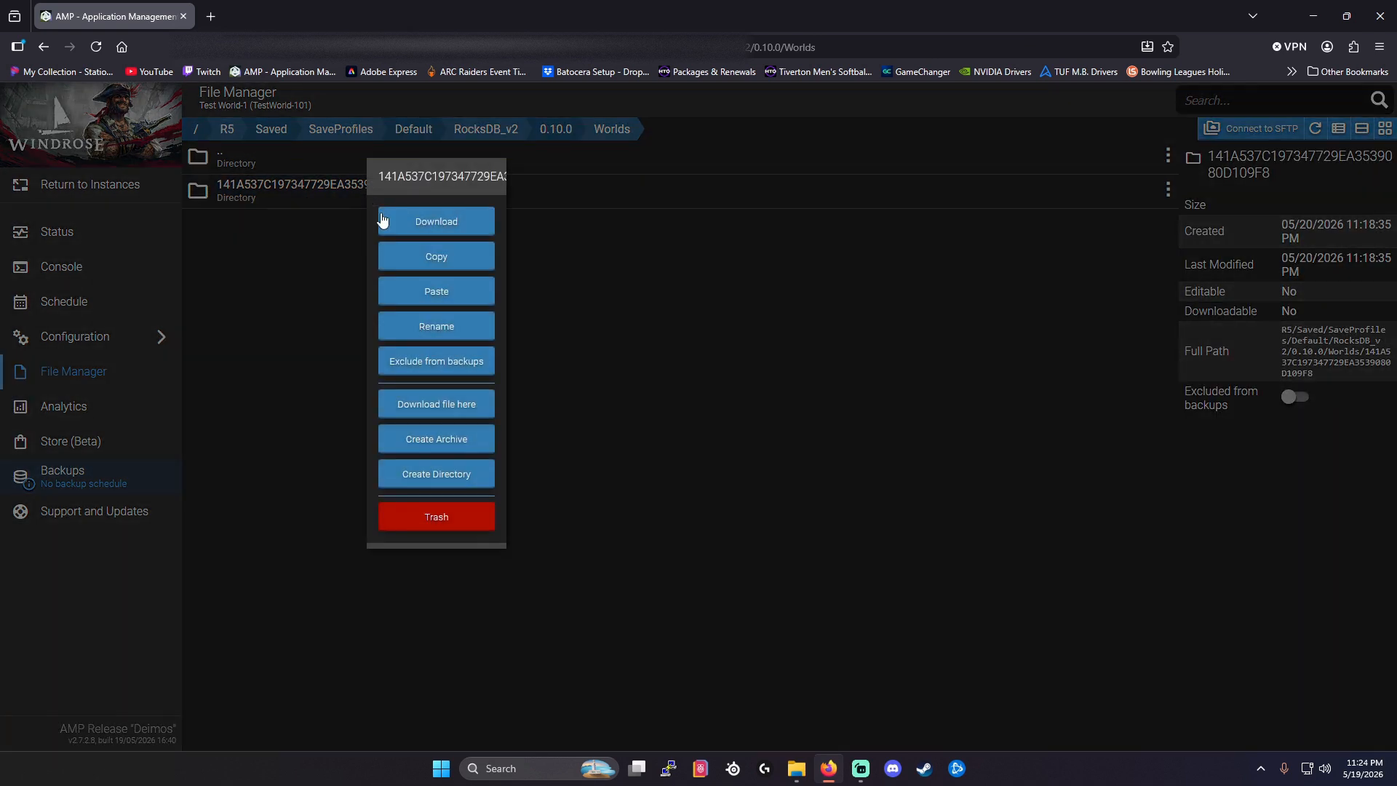
click(437, 517)
click(474, 473)
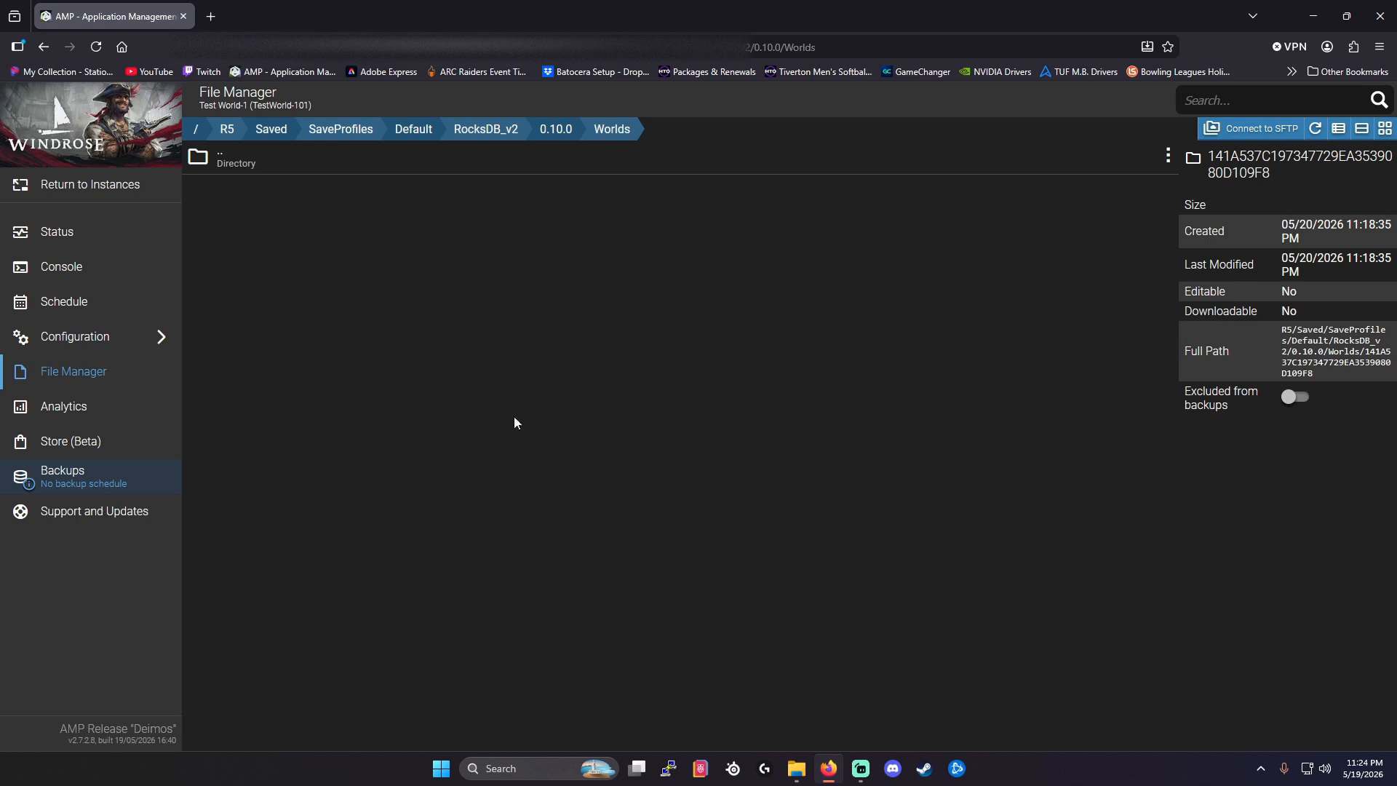
Bring up the Windrose backups window in File Explorer, move it below the server's file list, and open its RocksDB_v2 folder.
click(797, 770)
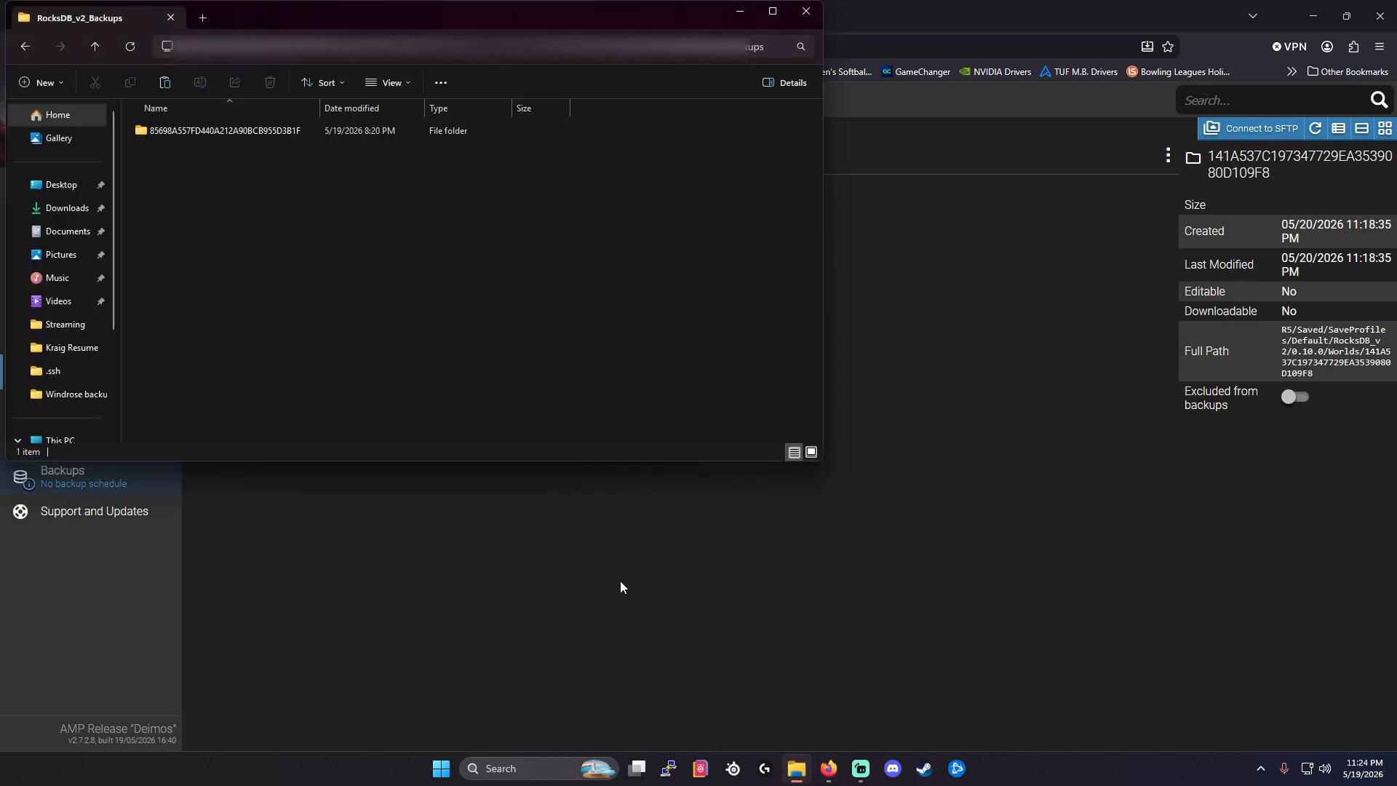
click(31, 55)
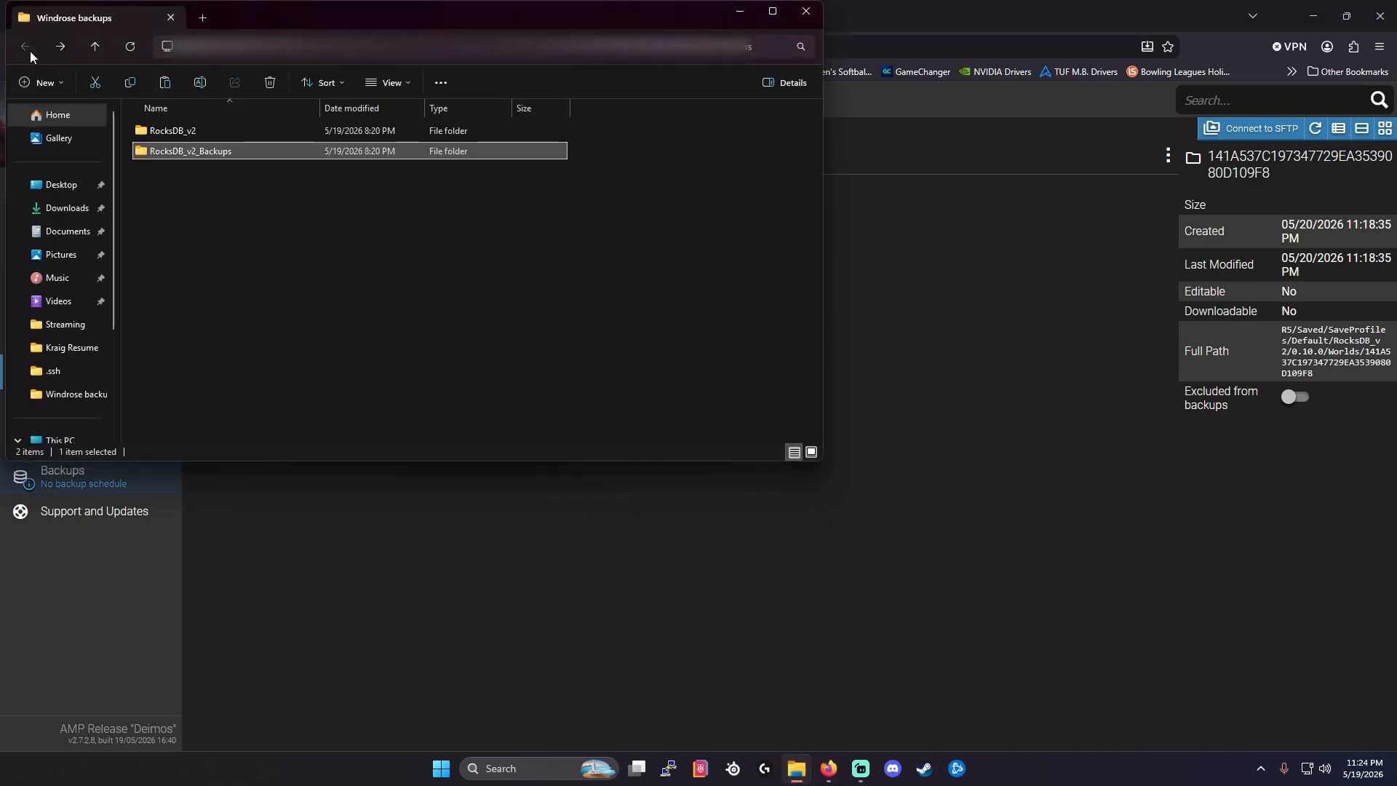
drag(387, 21, 729, 564)
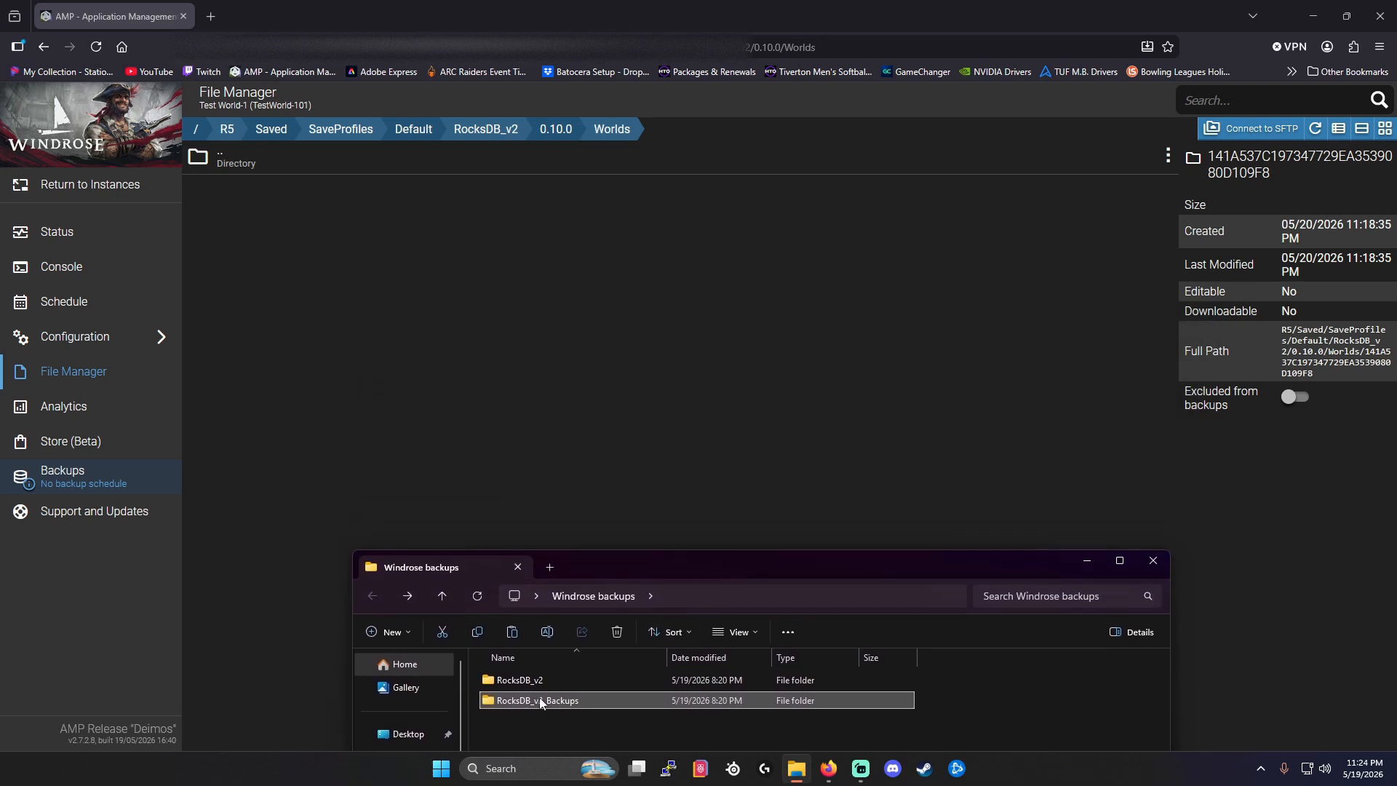
double_click(518, 683)
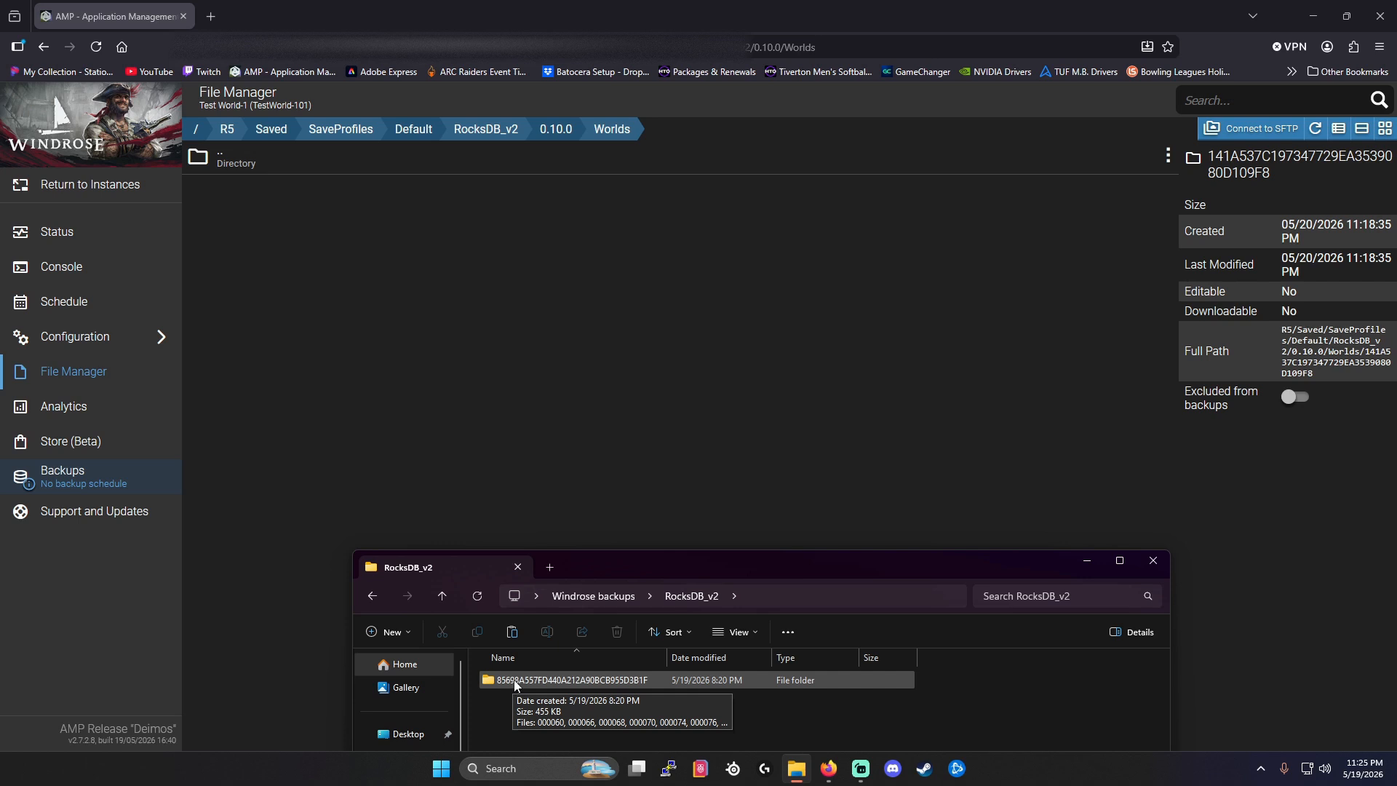
Upload the local world folder 85698A557FD440A212A90BCB955D3B1F into the server's Worlds folder, and browse to RocksDB_v2_Backups/Worlds.
drag(515, 679, 540, 440)
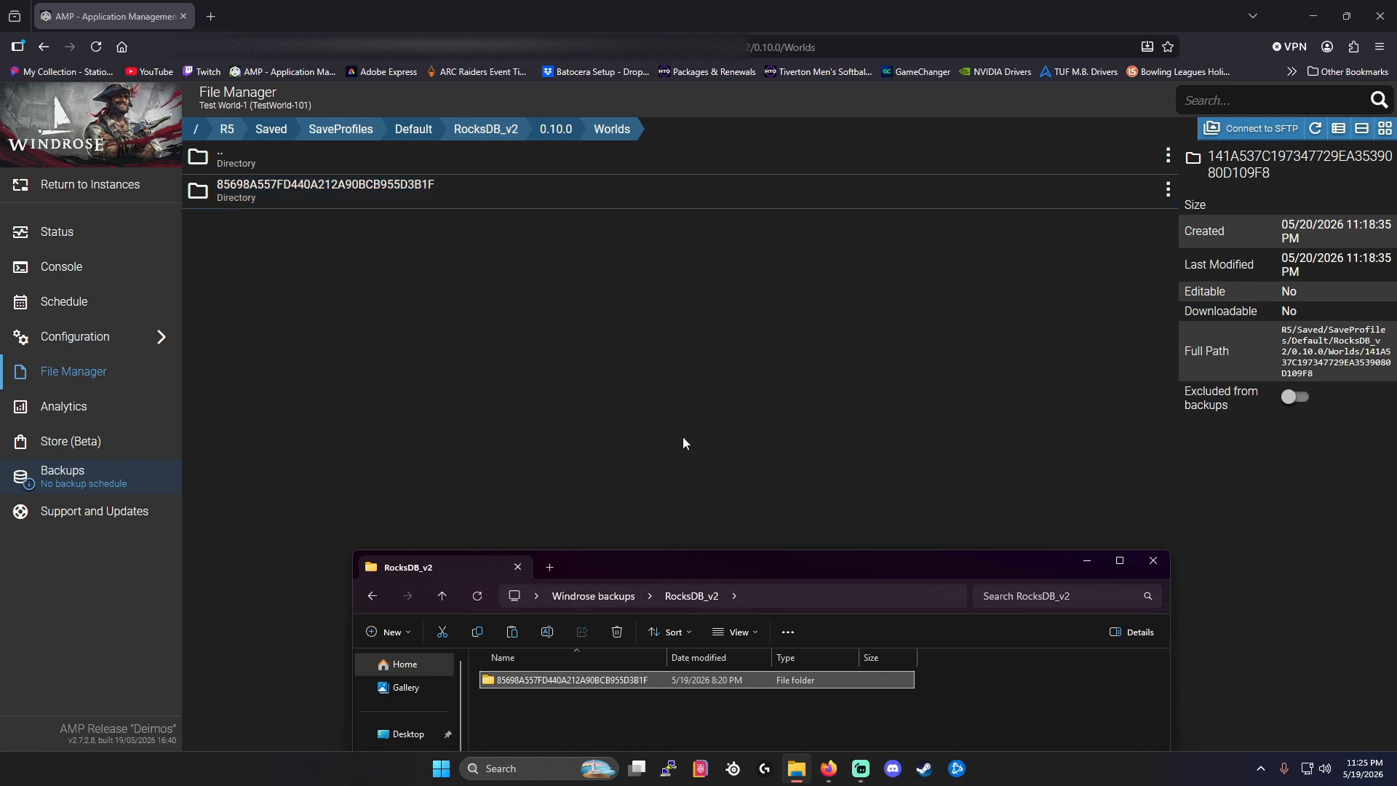
click(244, 166)
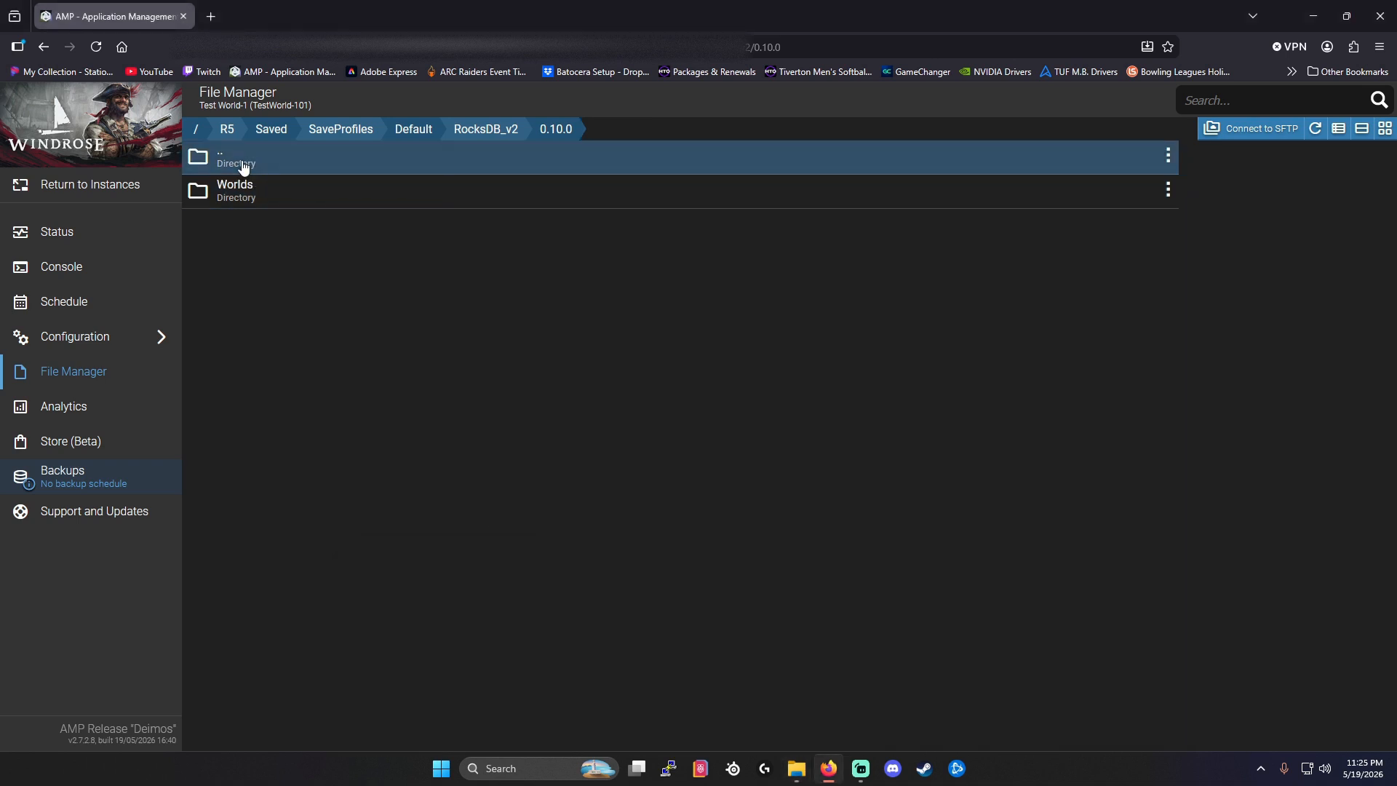
click(243, 167)
click(244, 166)
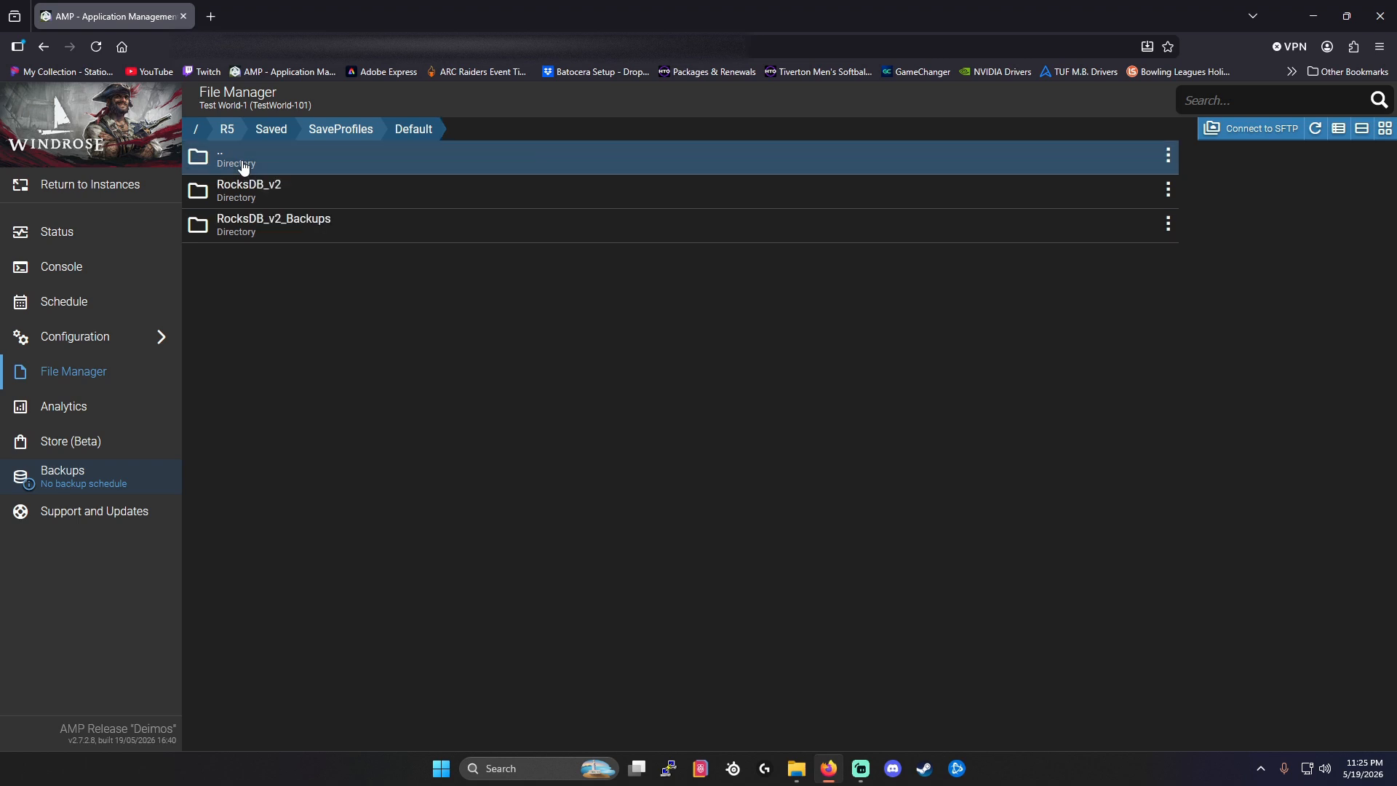
double_click(250, 232)
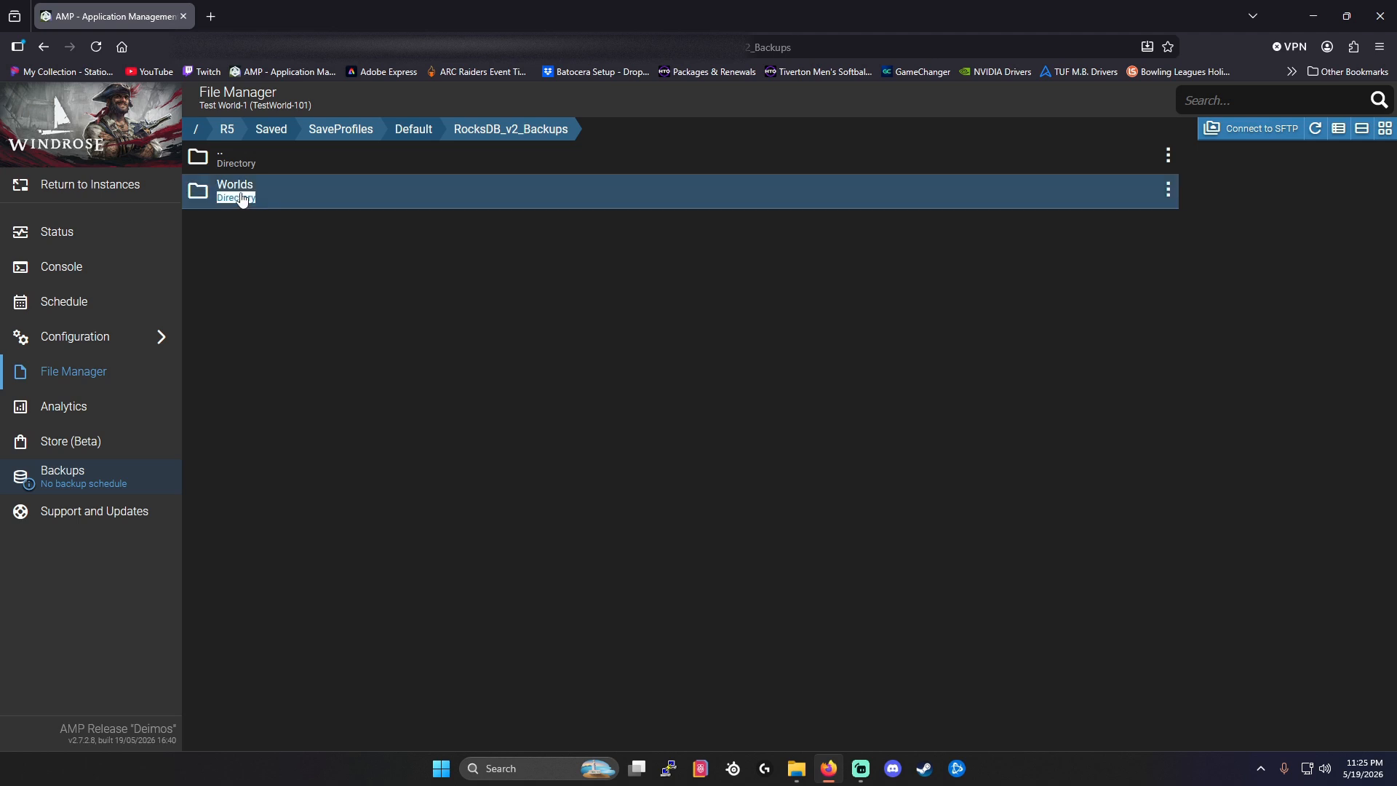
double_click(242, 198)
Trash the world folder 141A537C197347729EA3539080D109F8 in the server's RocksDB_v2_Backups/Worlds and confirm the deletion.
click(266, 191)
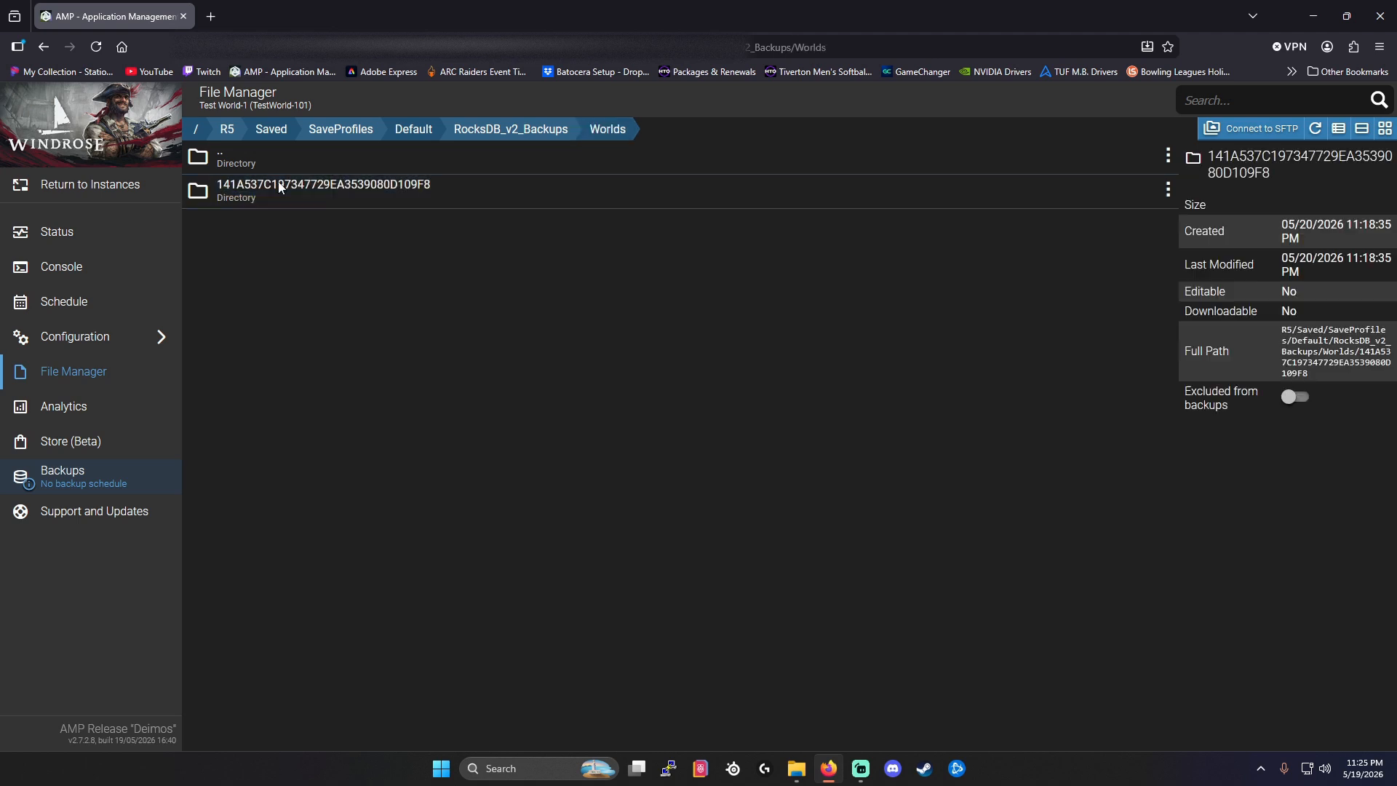
right_click(281, 184)
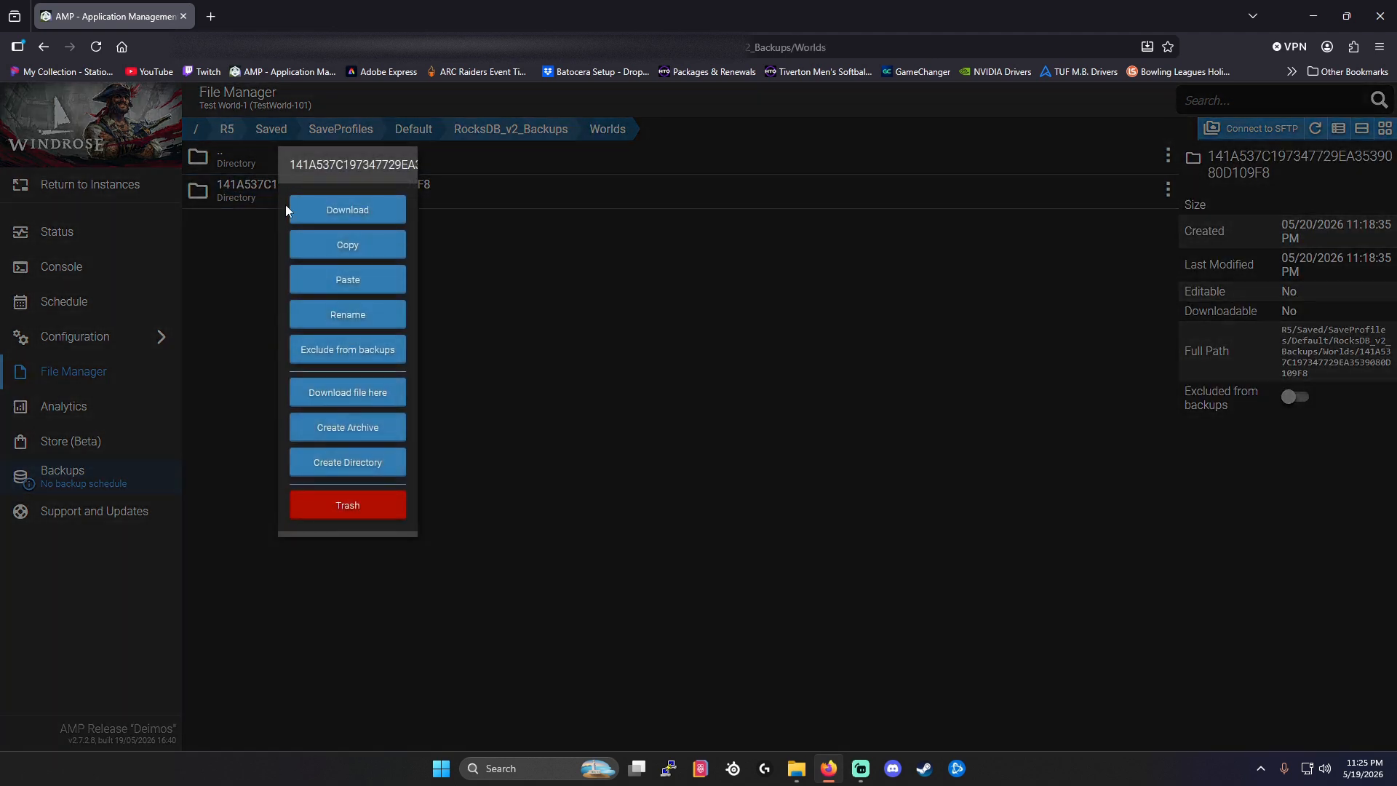
click(348, 505)
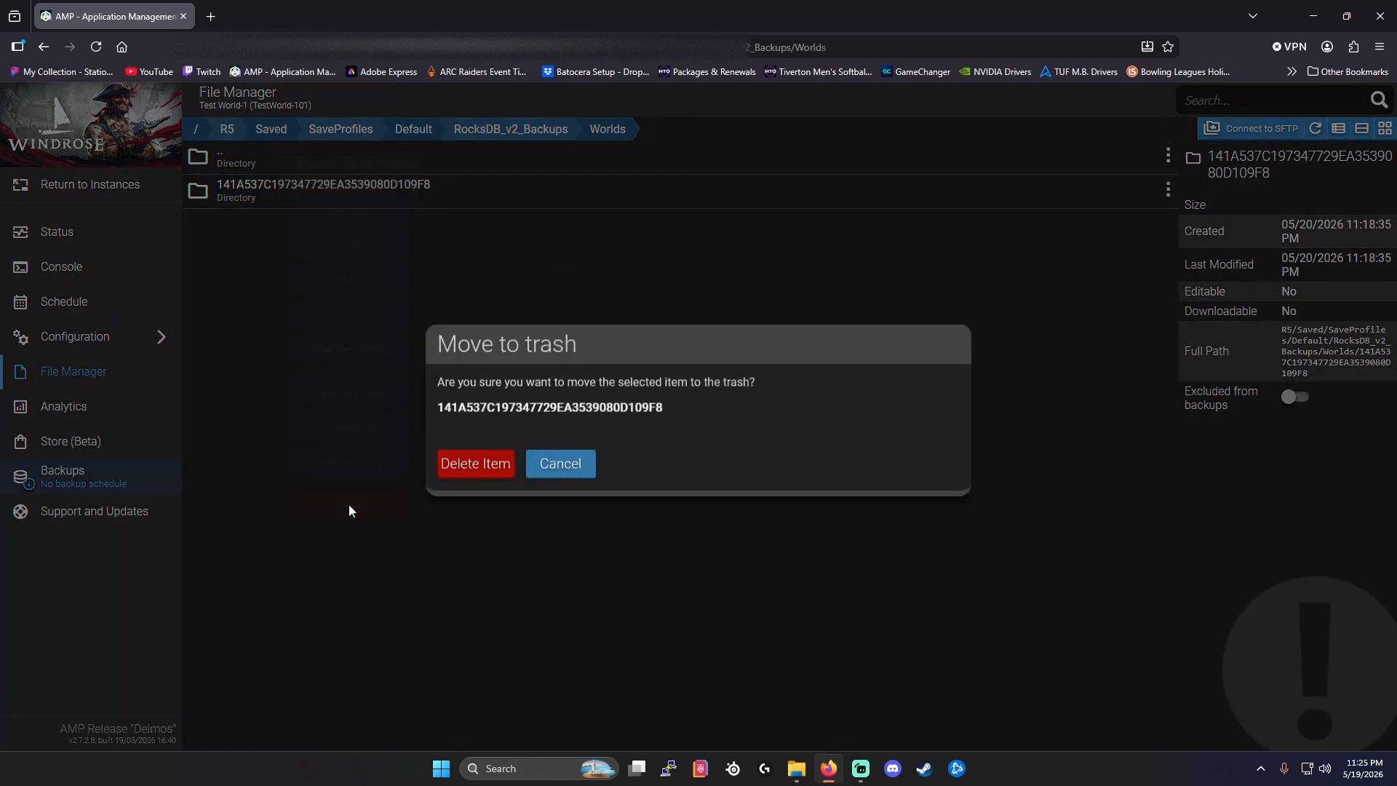
click(475, 468)
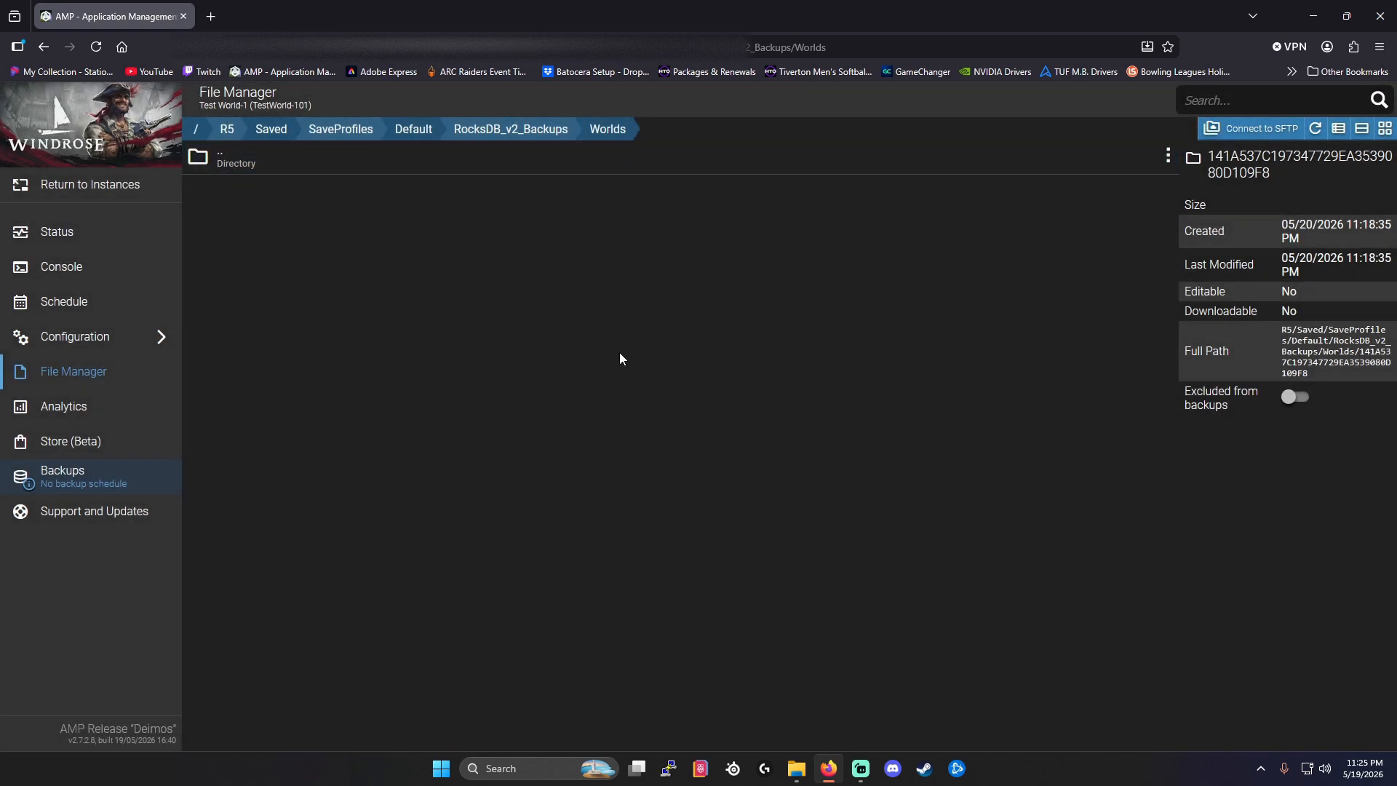
Upload the world folder 85698A557FD440A212A90BCB955D3B1F from the local RocksDB_v2_Backups folder into the server's RocksDB_v2_Backups/Worlds.
click(788, 774)
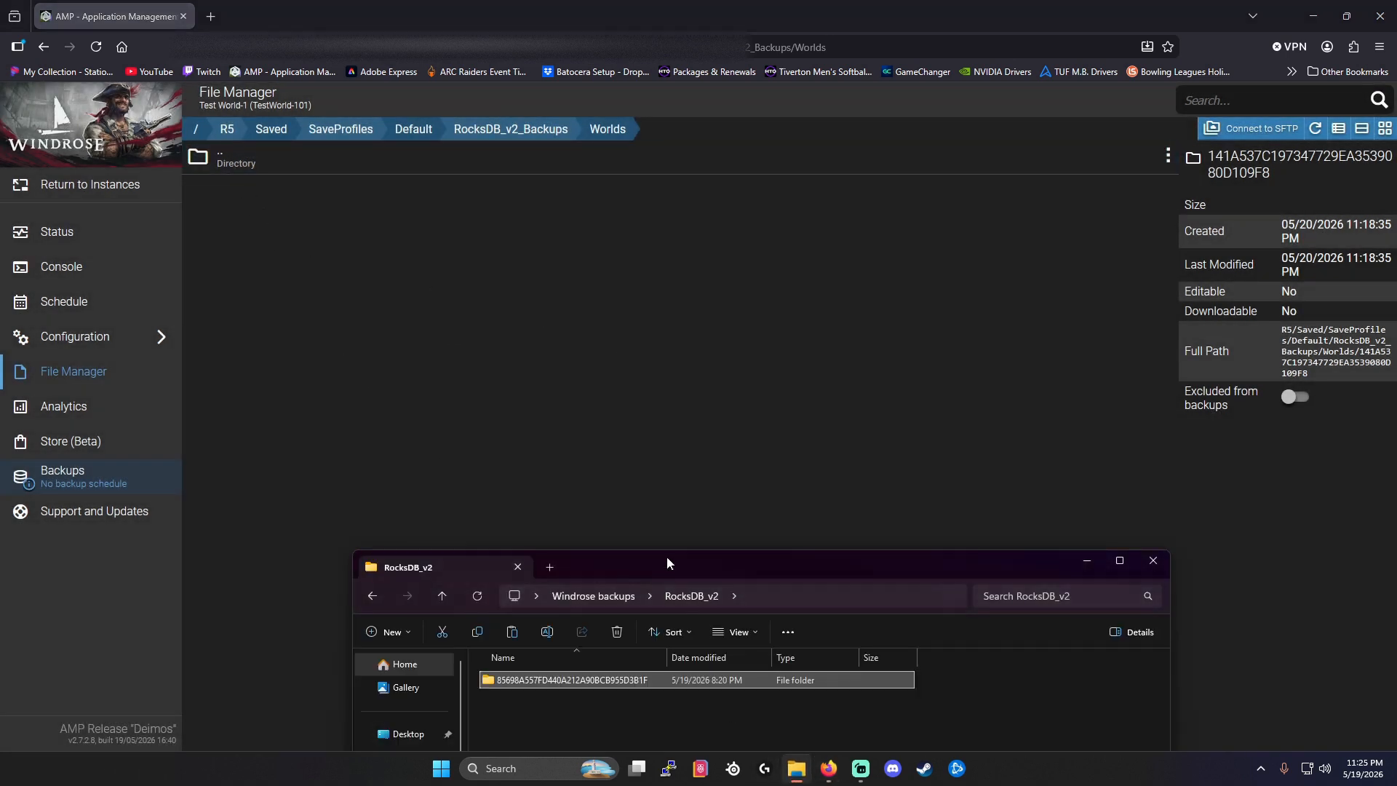
drag(667, 557, 664, 531)
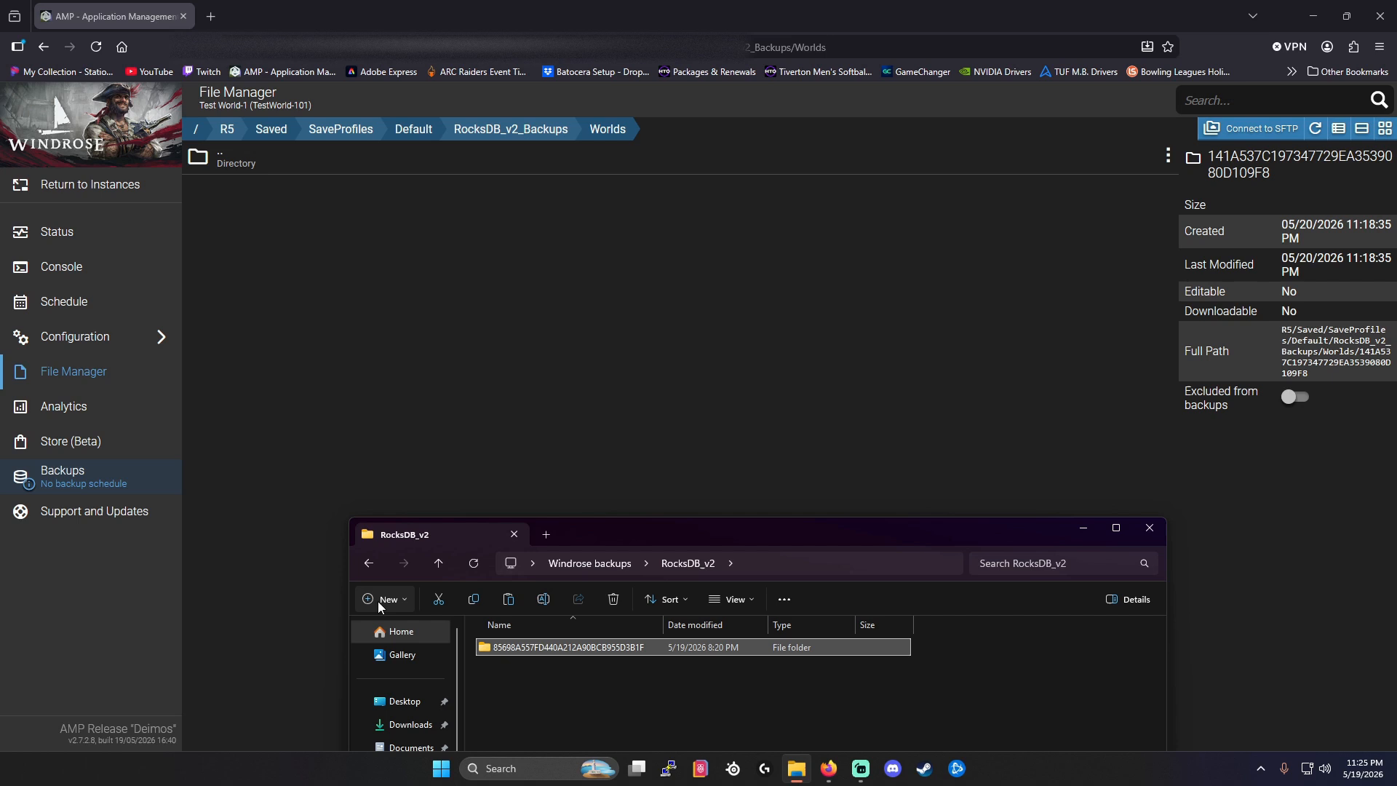
click(368, 562)
double_click(509, 663)
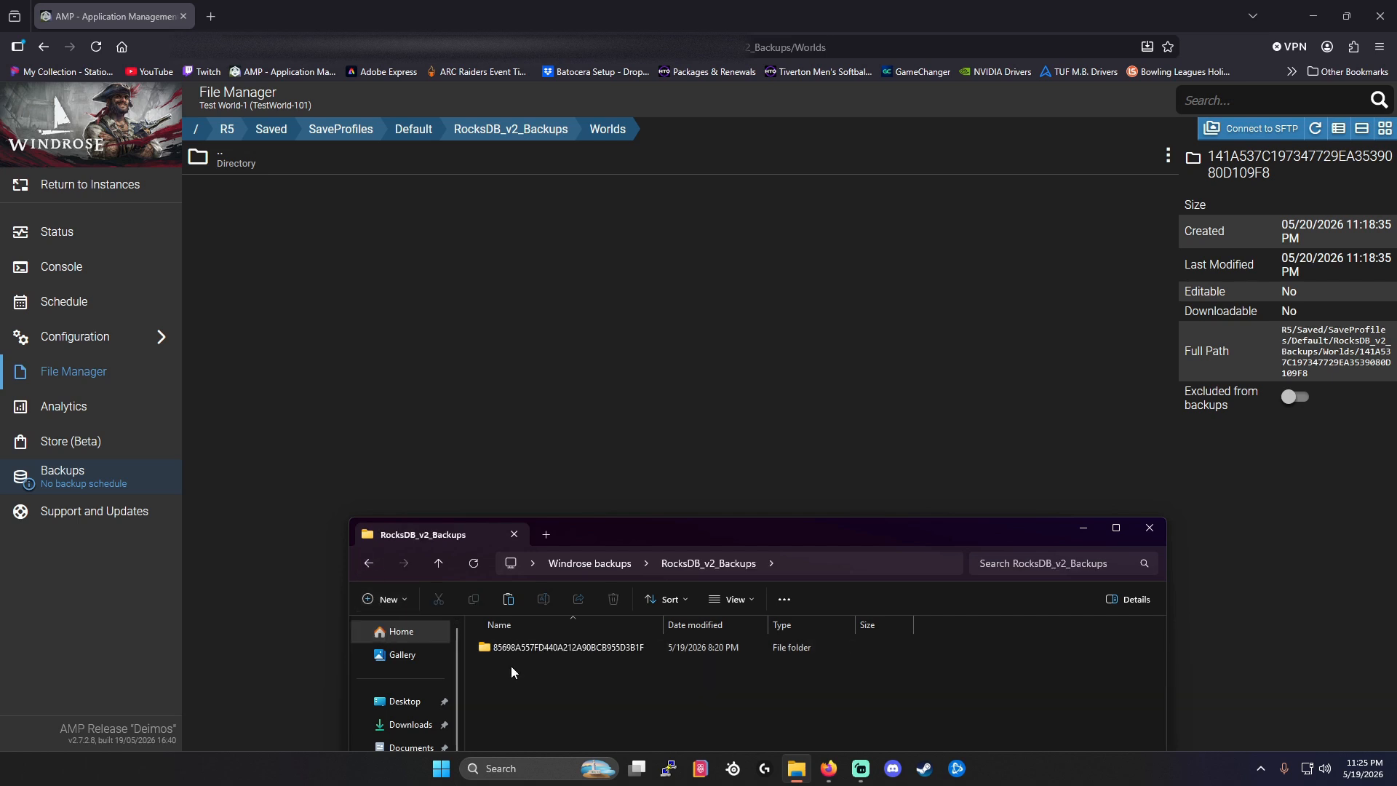
drag(525, 644, 601, 432)
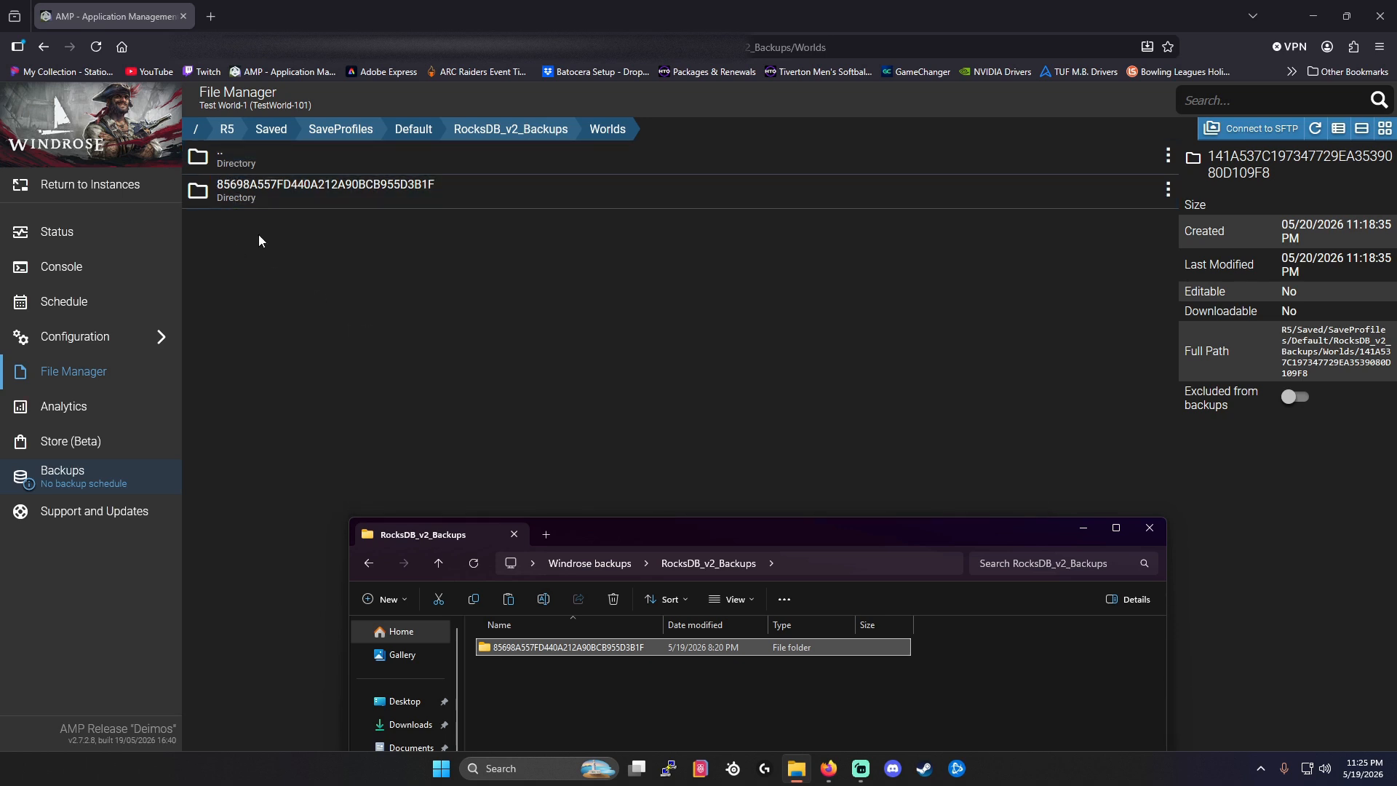
Browse to the uploaded world folder under RocksDB_v2/0.10.0/Worlds on the server and open its WorldDescription.json.
double_click(230, 162)
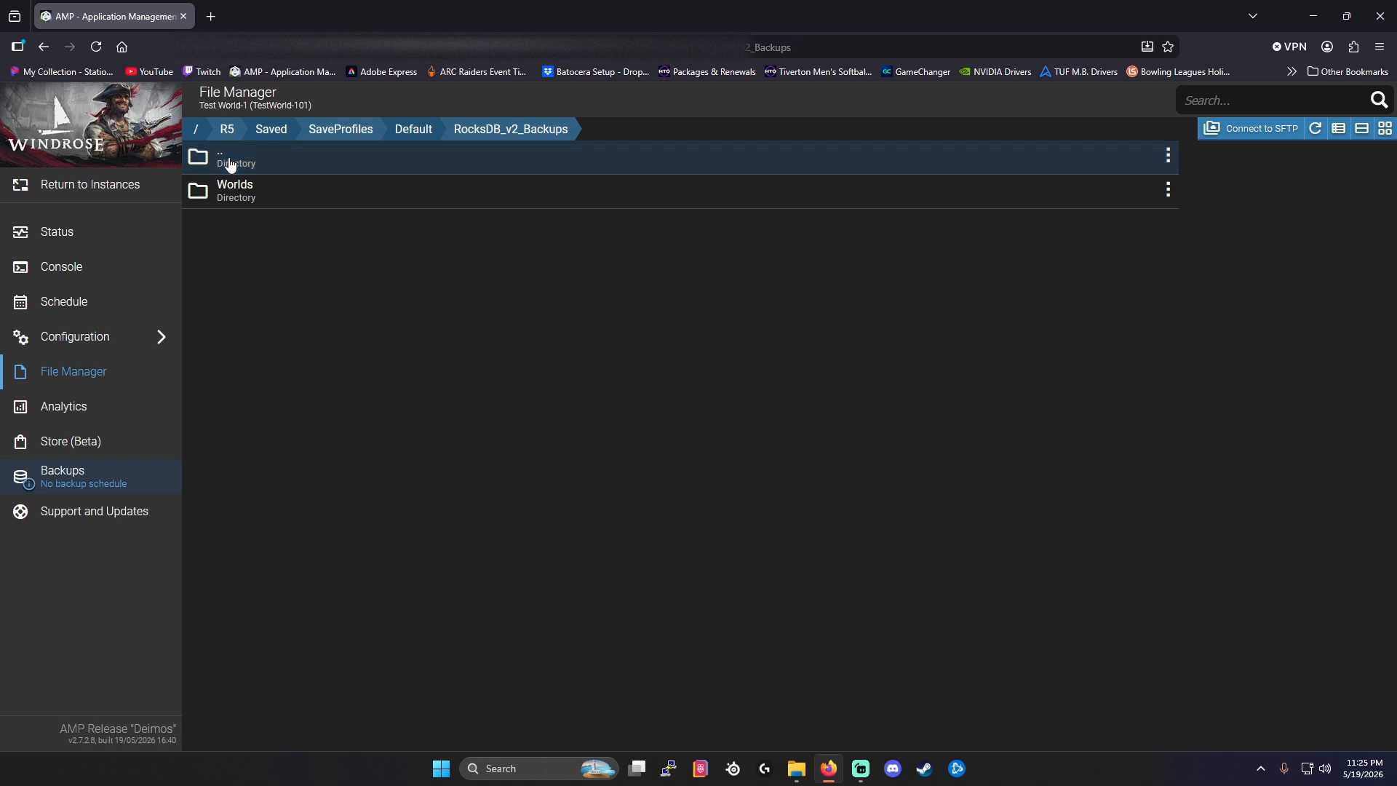
double_click(230, 161)
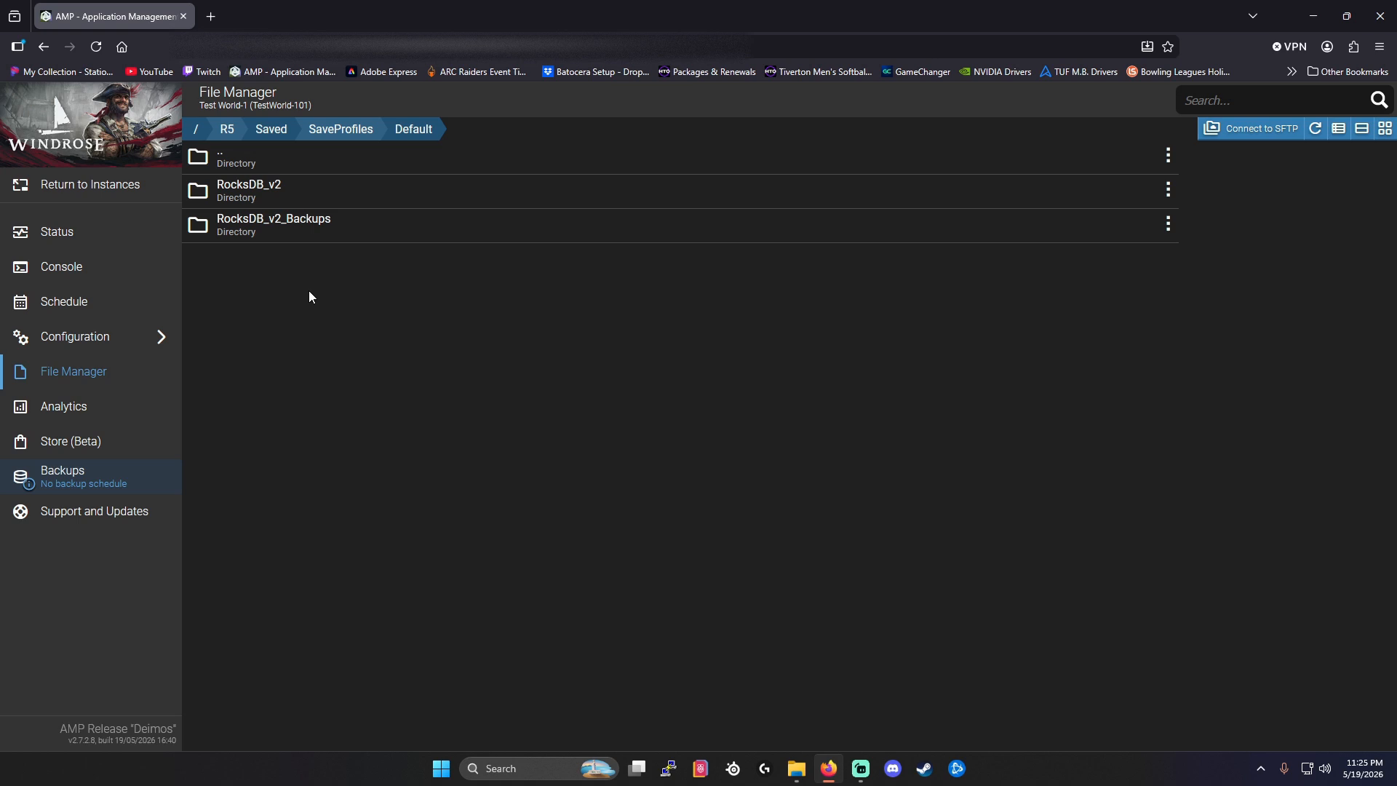
click(267, 197)
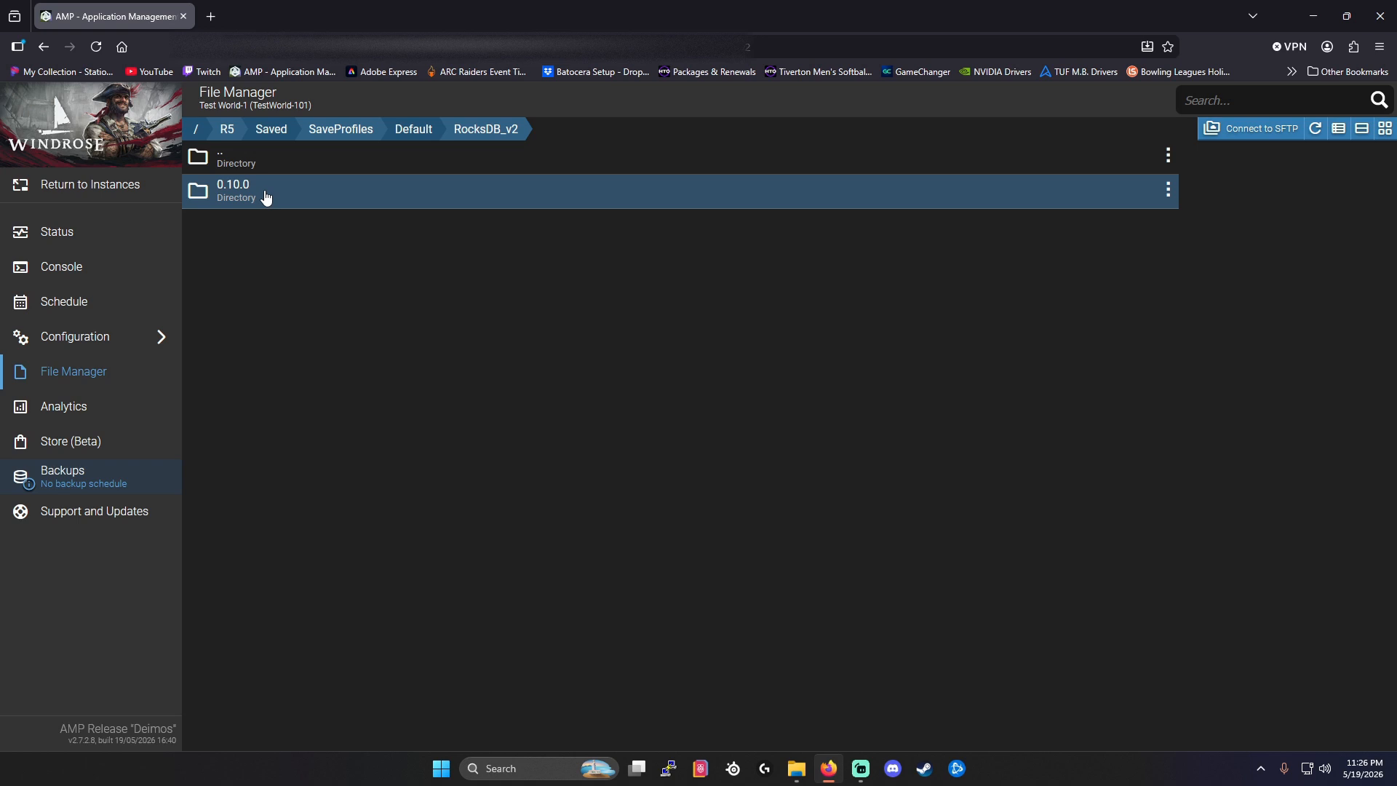
click(266, 195)
click(266, 196)
click(266, 197)
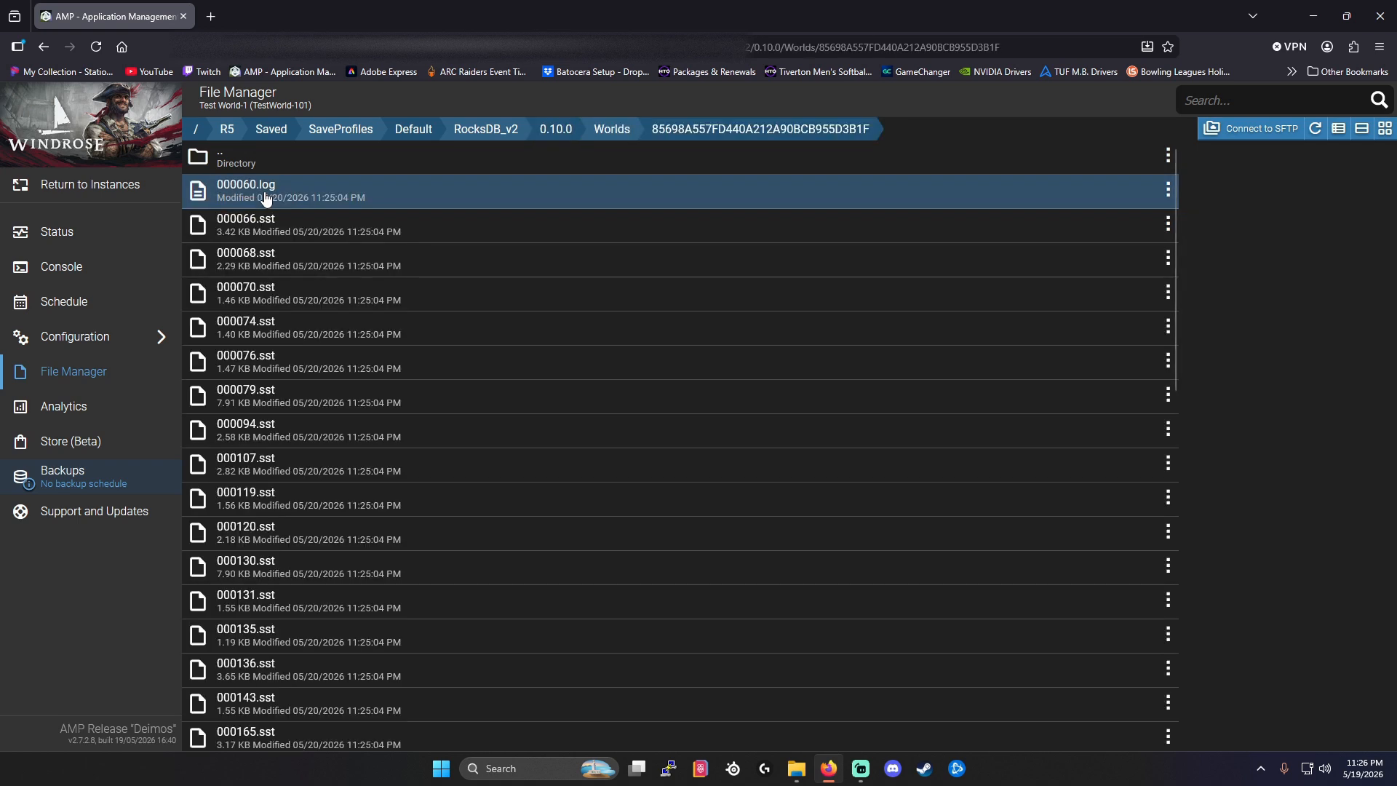
scroll(277, 233, down, 10)
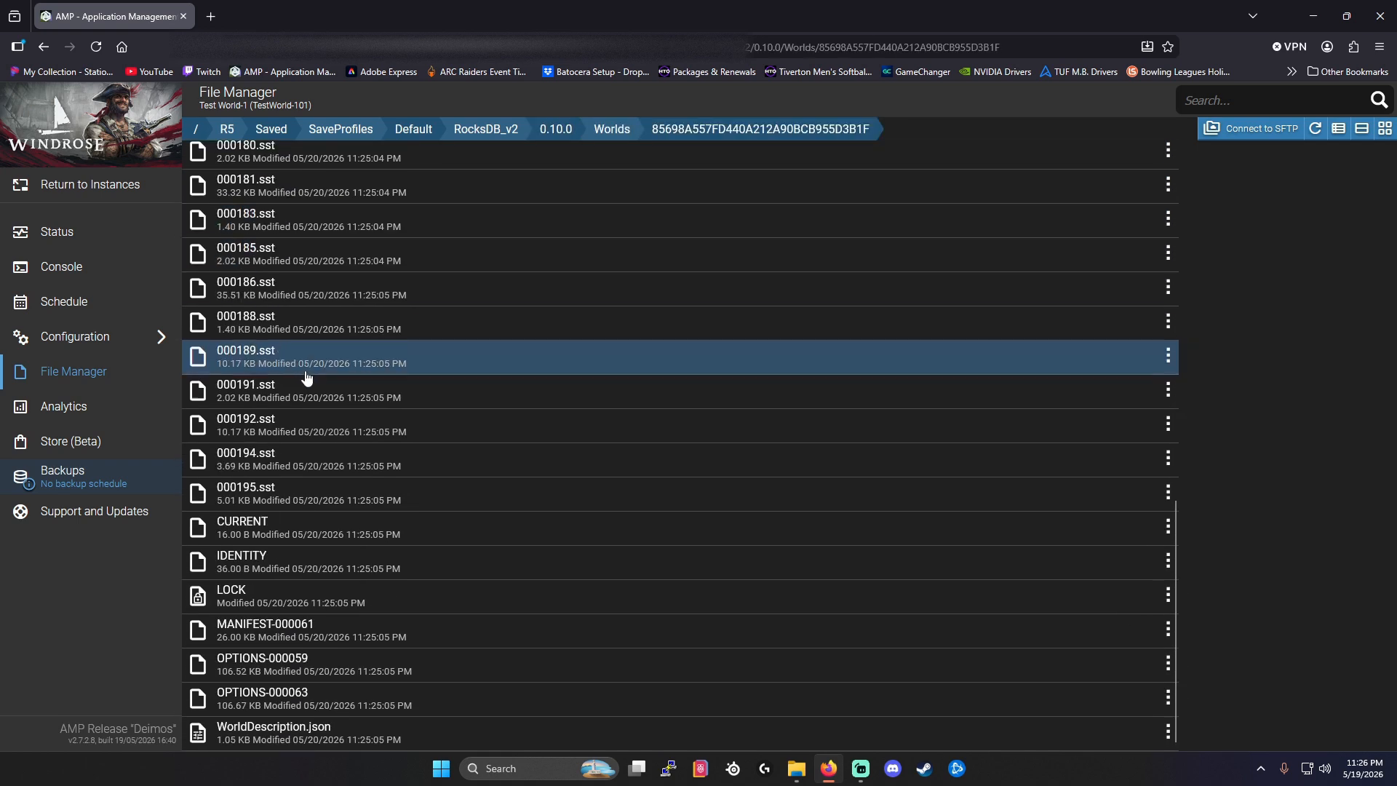
double_click(299, 731)
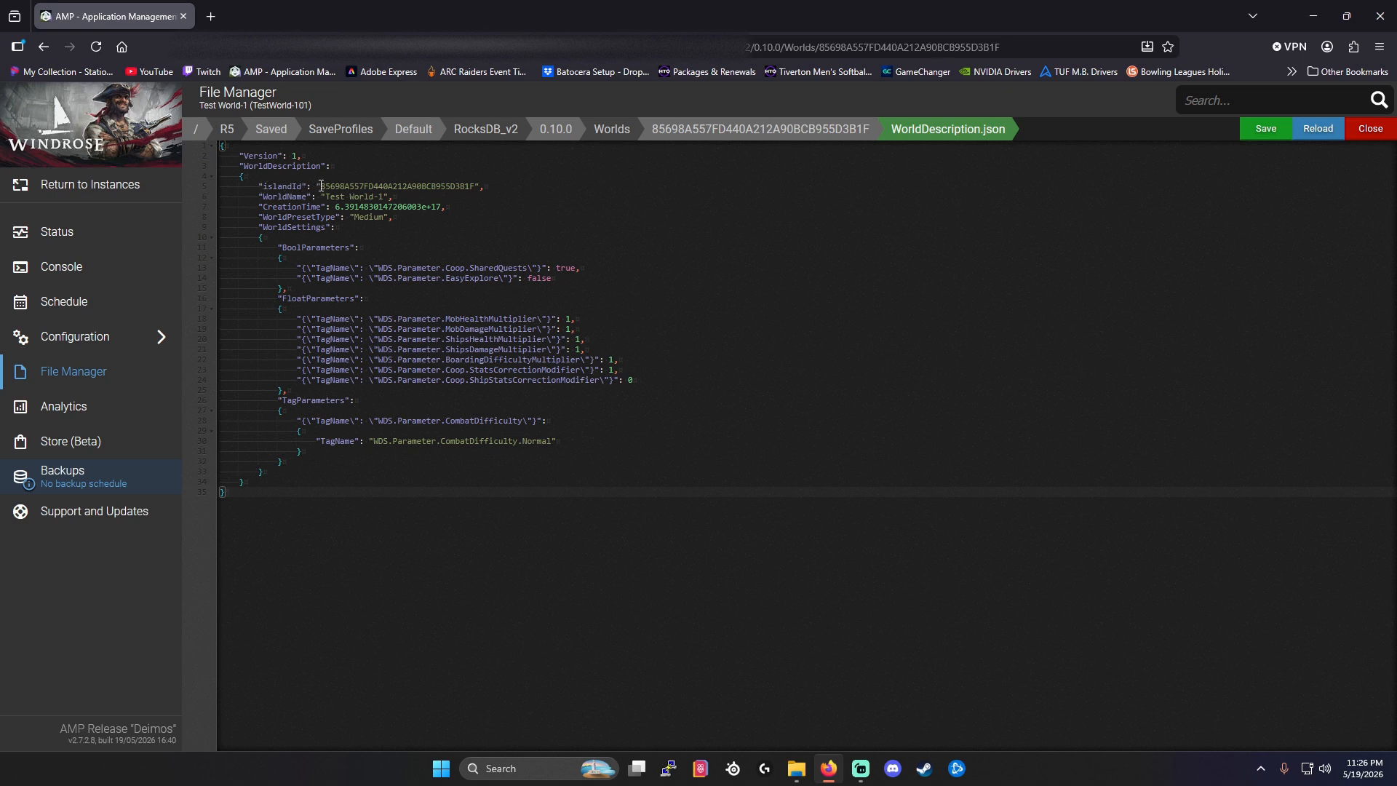
Copy the islandId value without its quotation marks from WorldDescription.json and close the file.
drag(321, 186, 475, 183)
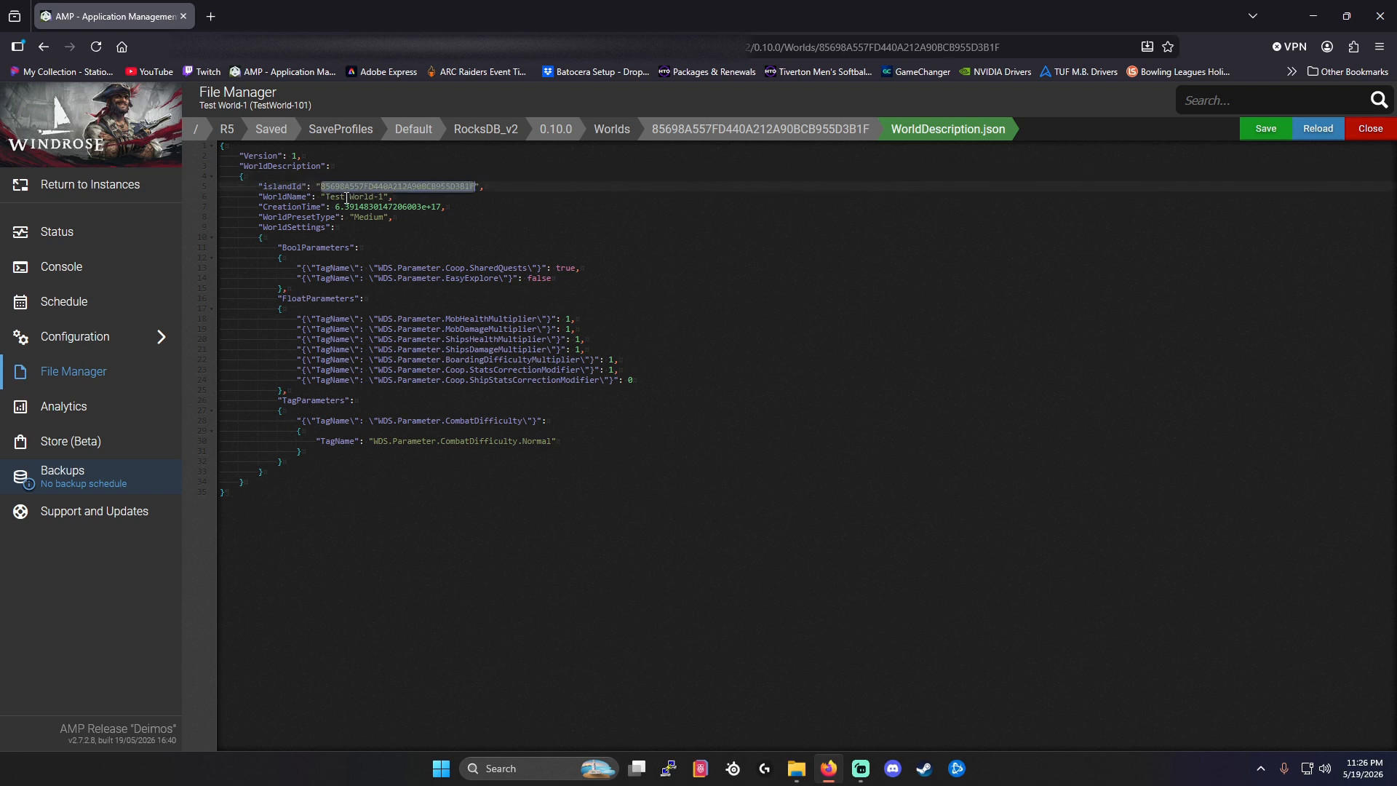
right_click(412, 185)
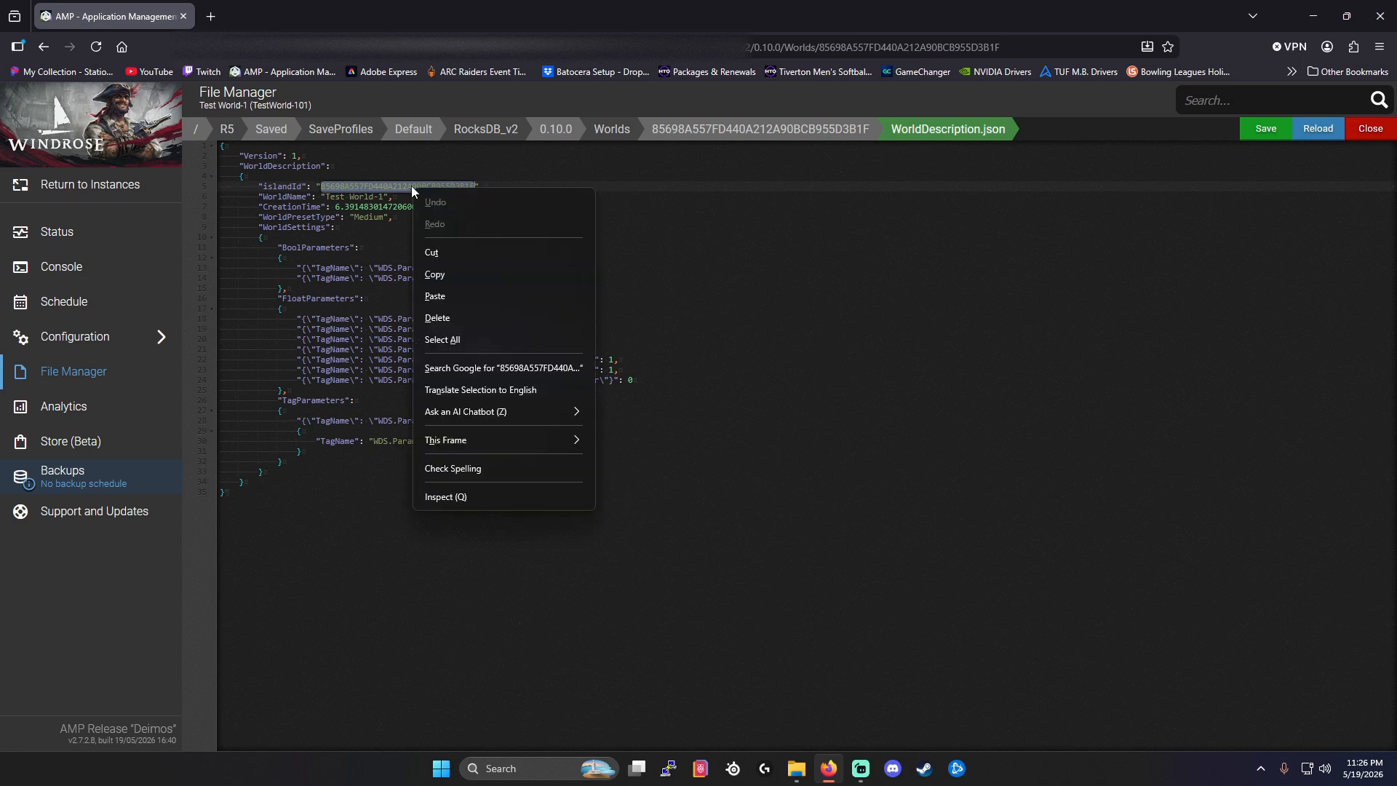
click(437, 274)
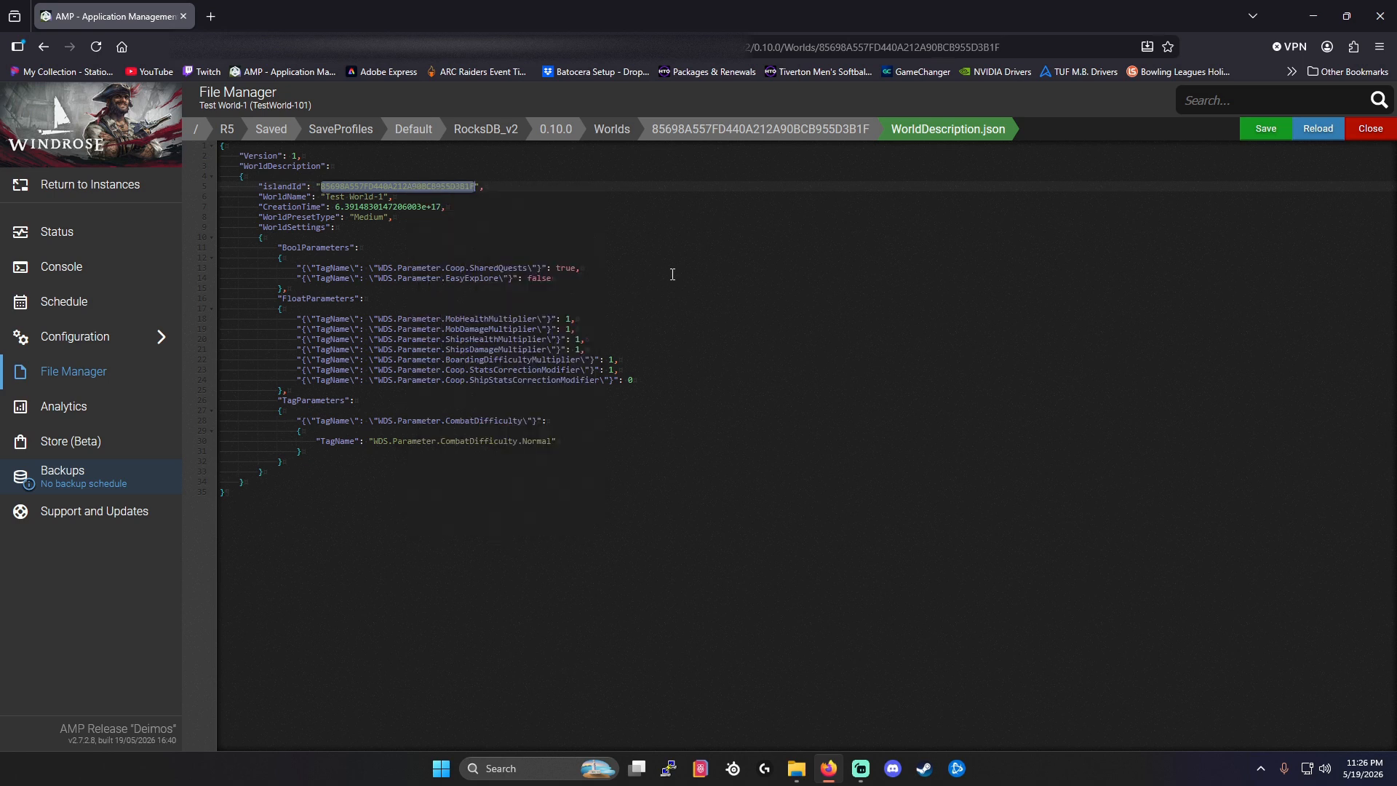
click(1368, 131)
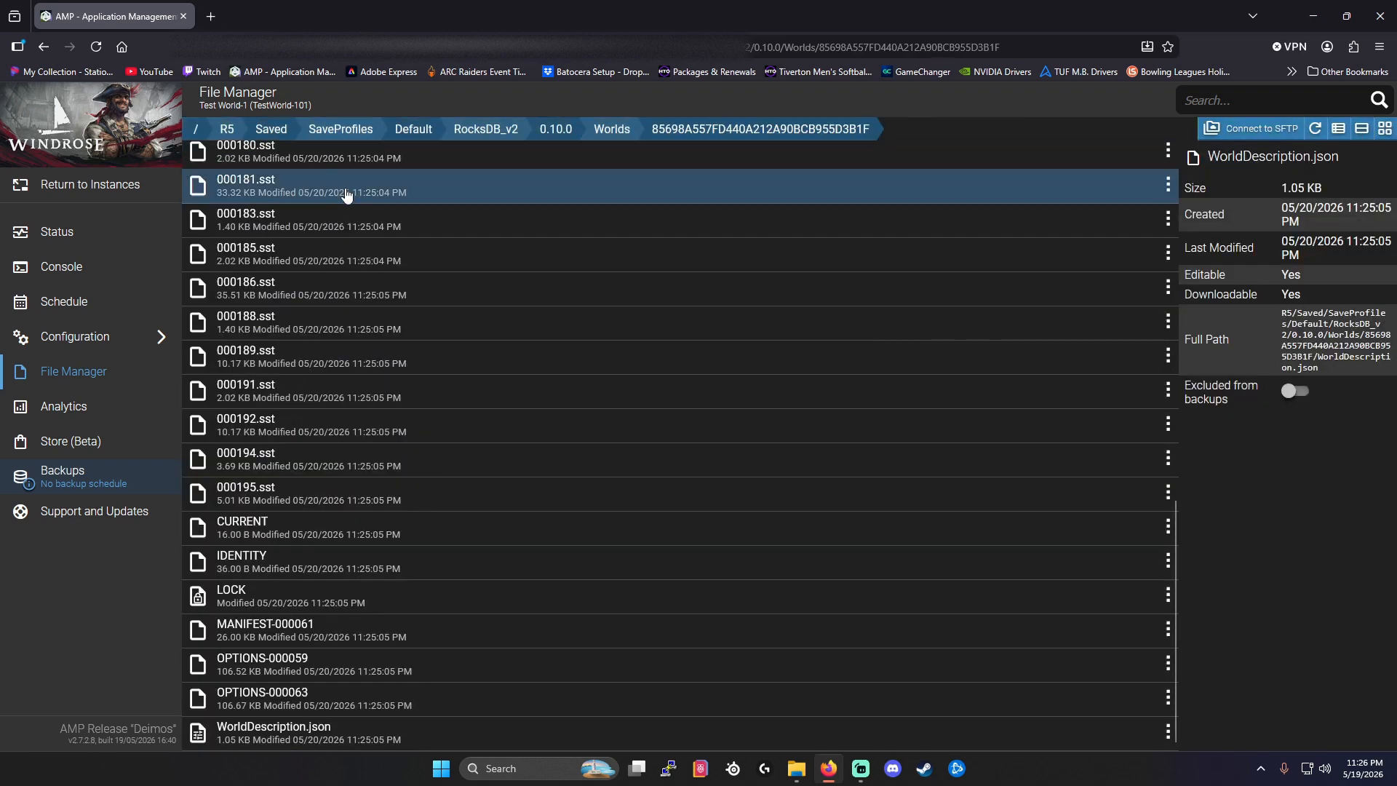
Go back up the server's folders to R5 and open ServerDescription.json.
scroll(350, 195, up, 10)
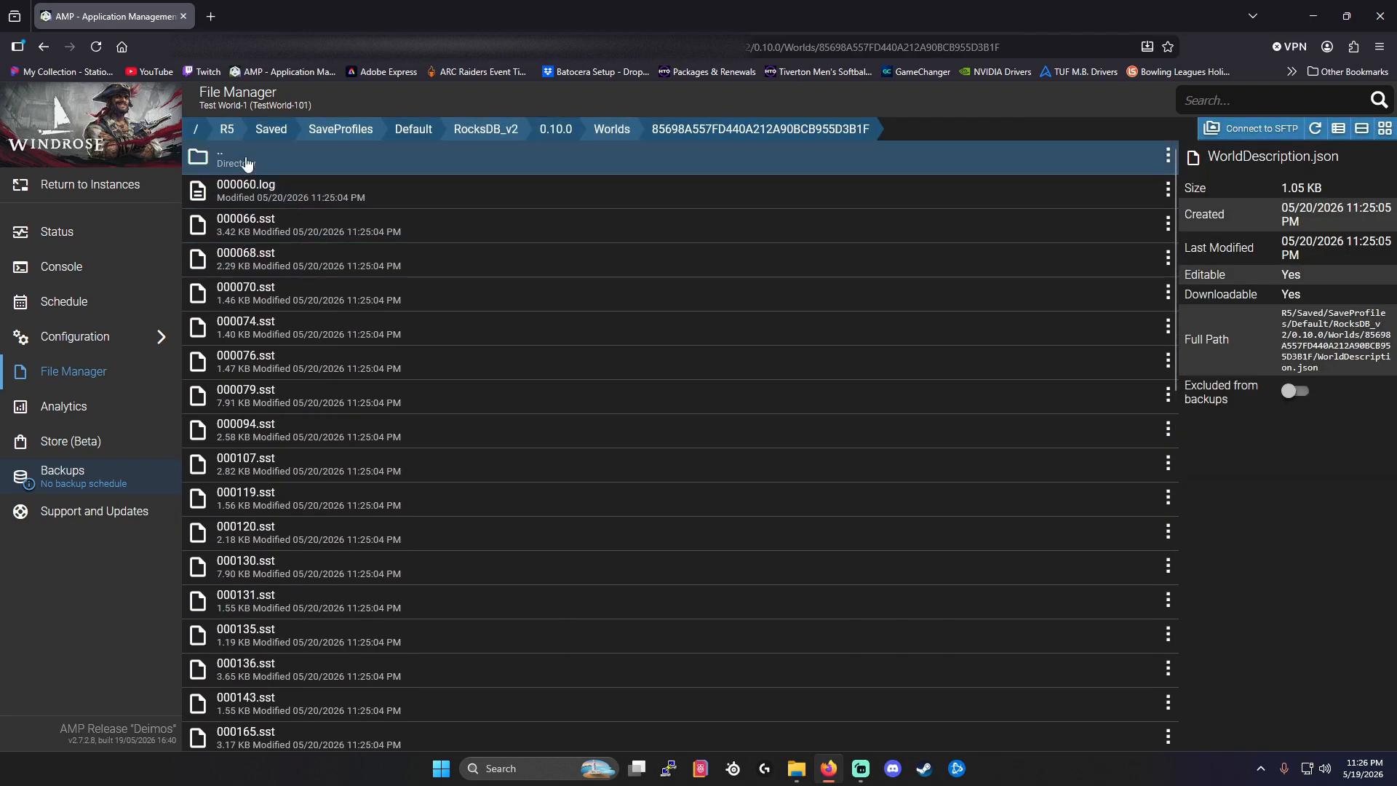
double_click(248, 163)
double_click(248, 163)
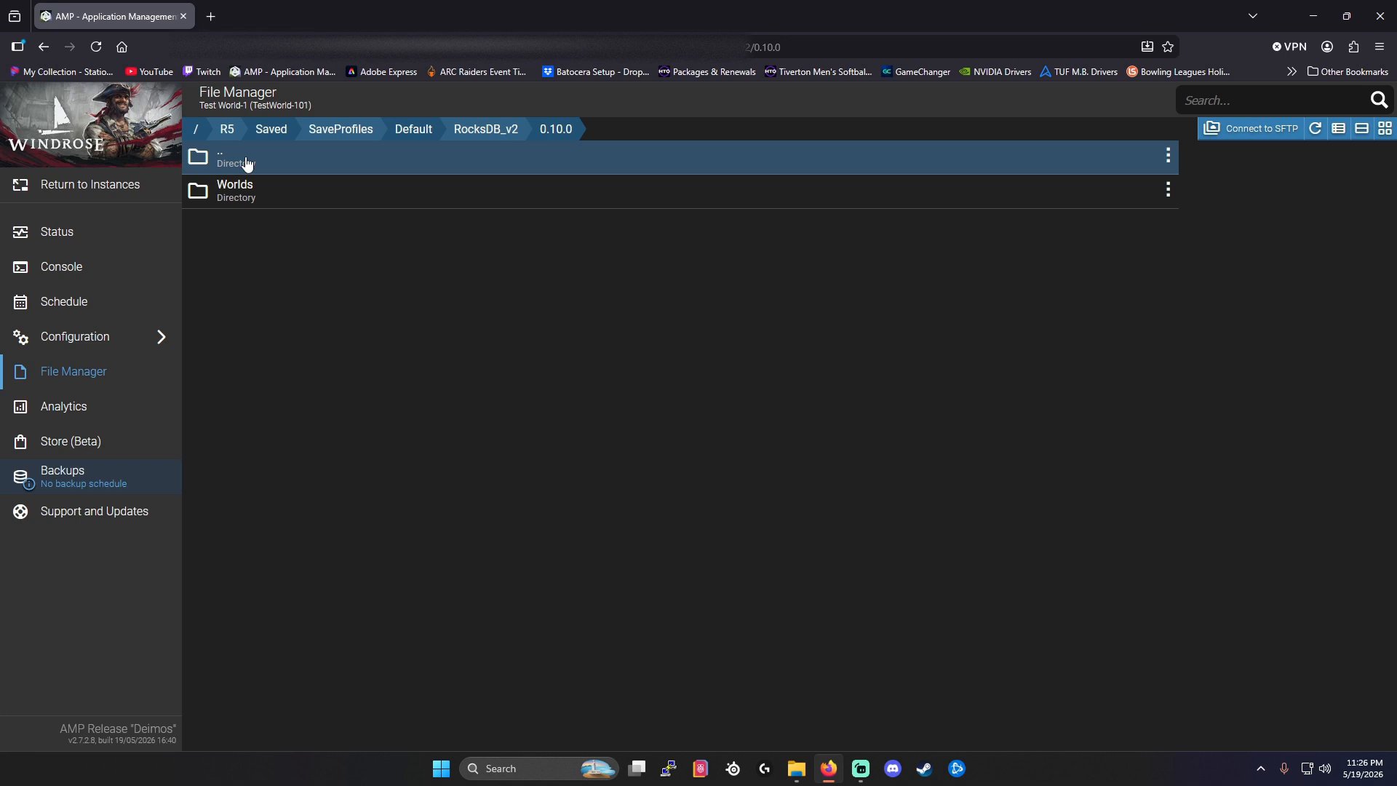
double_click(247, 163)
double_click(247, 162)
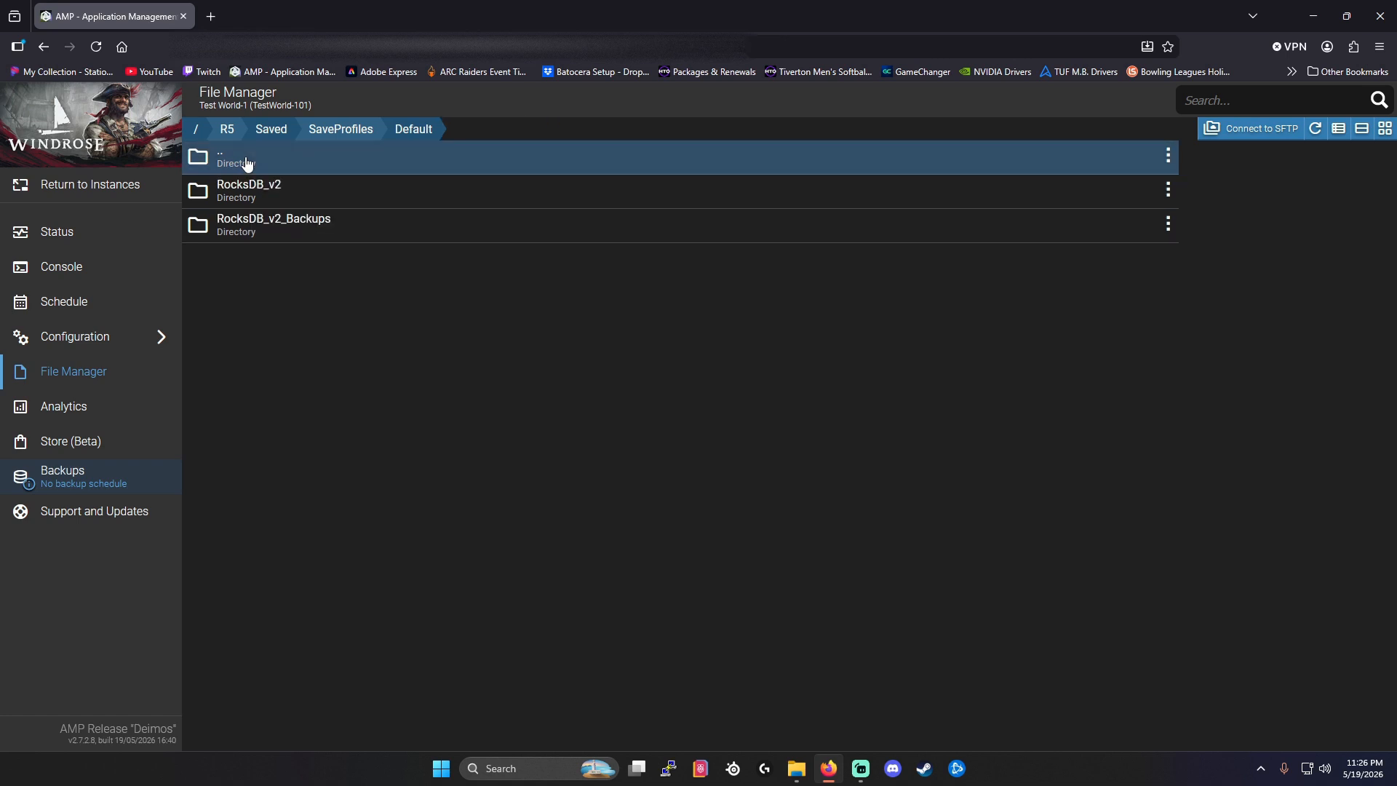
double_click(247, 163)
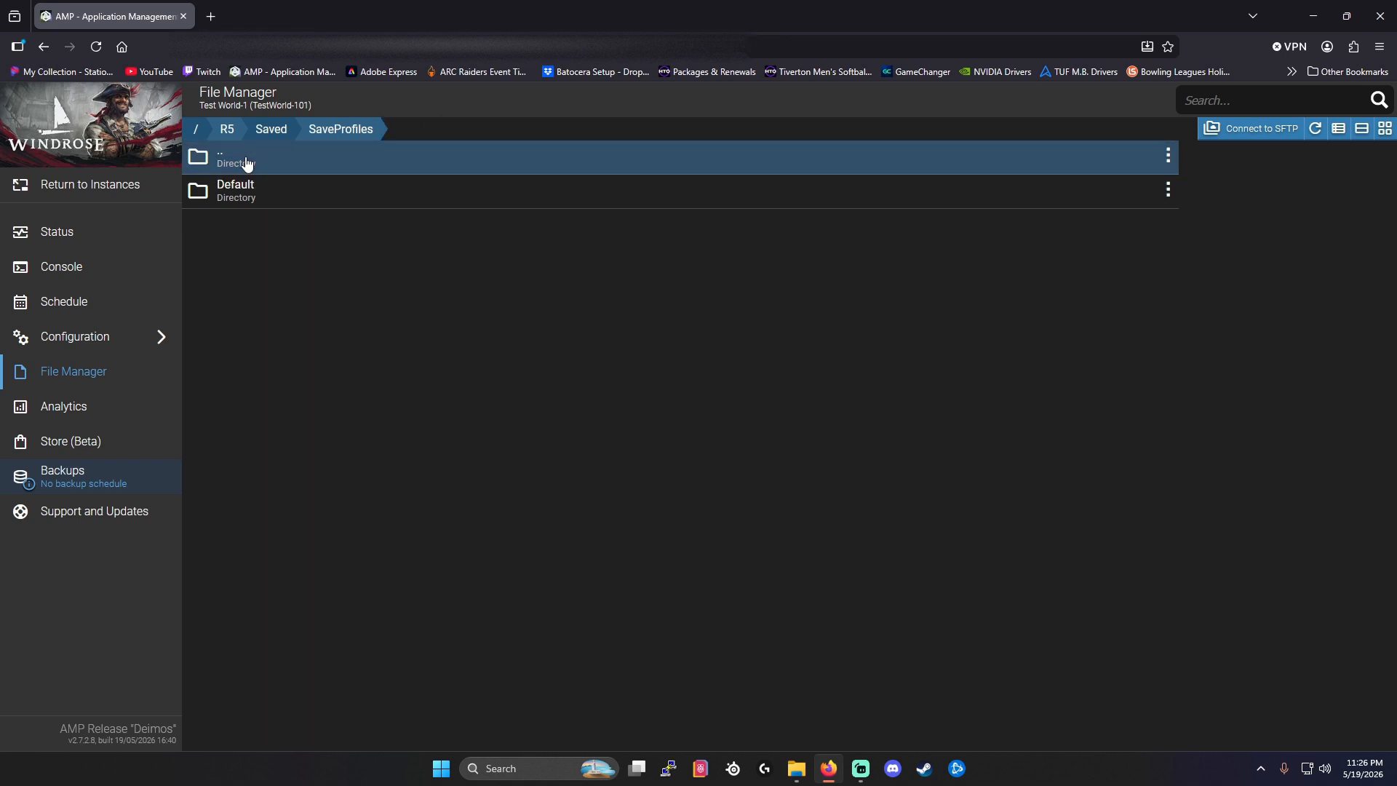
double_click(248, 163)
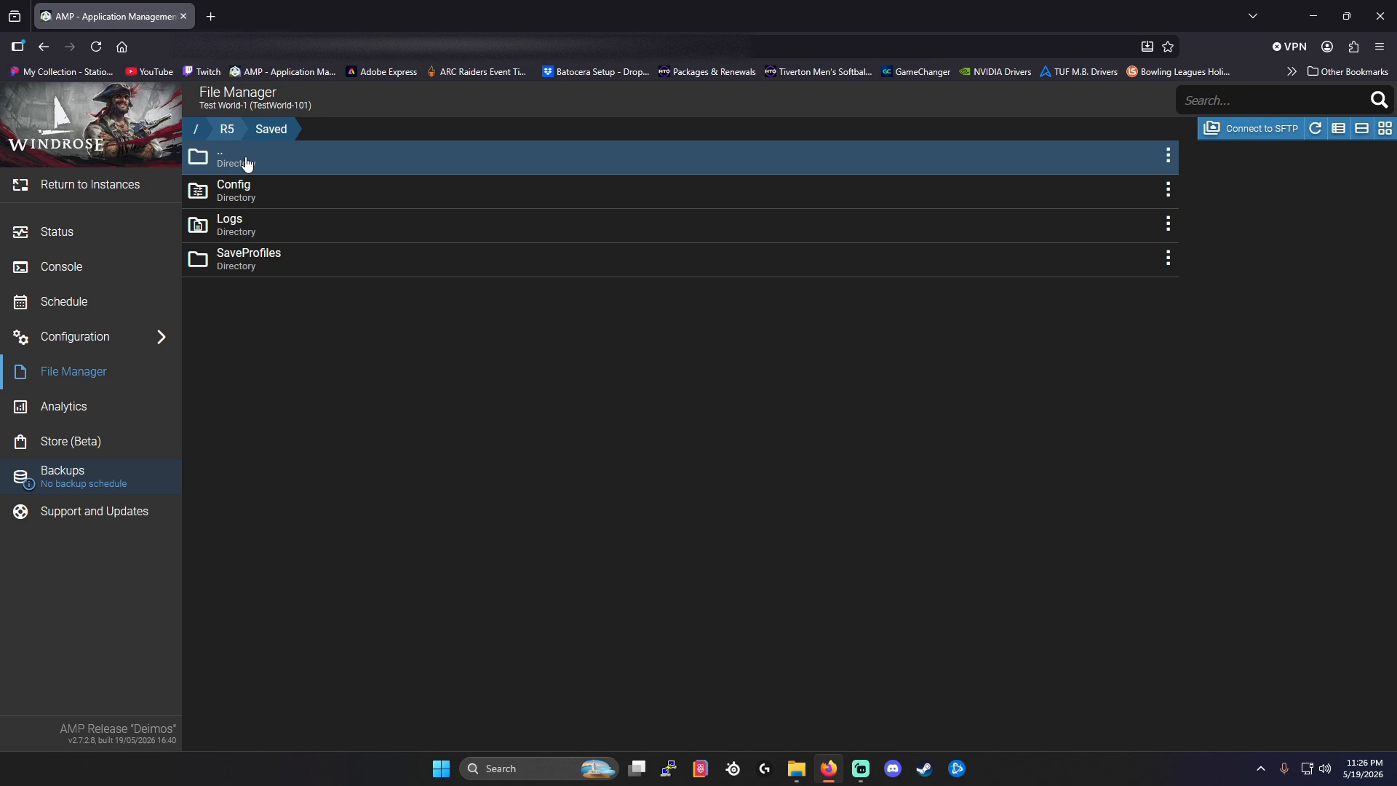
double_click(248, 163)
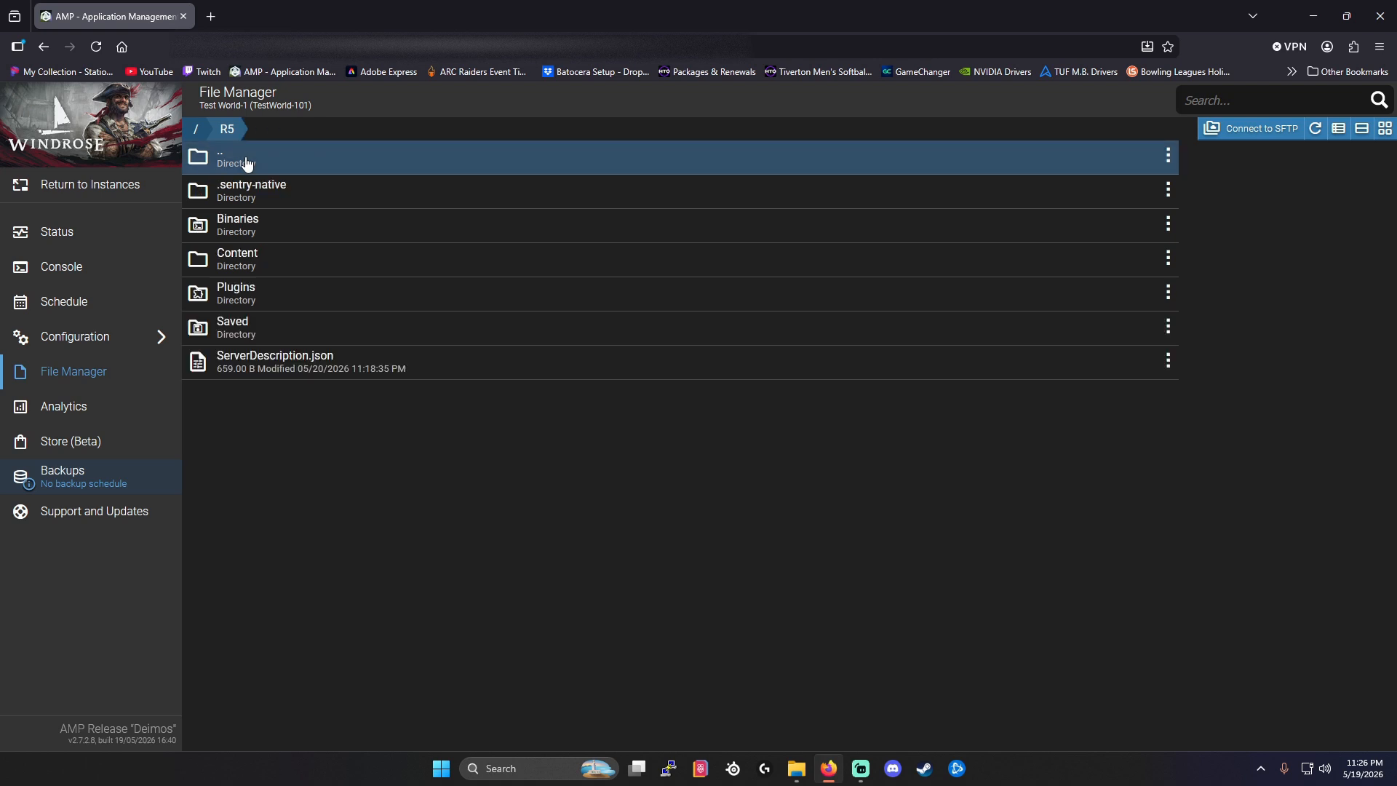
double_click(278, 362)
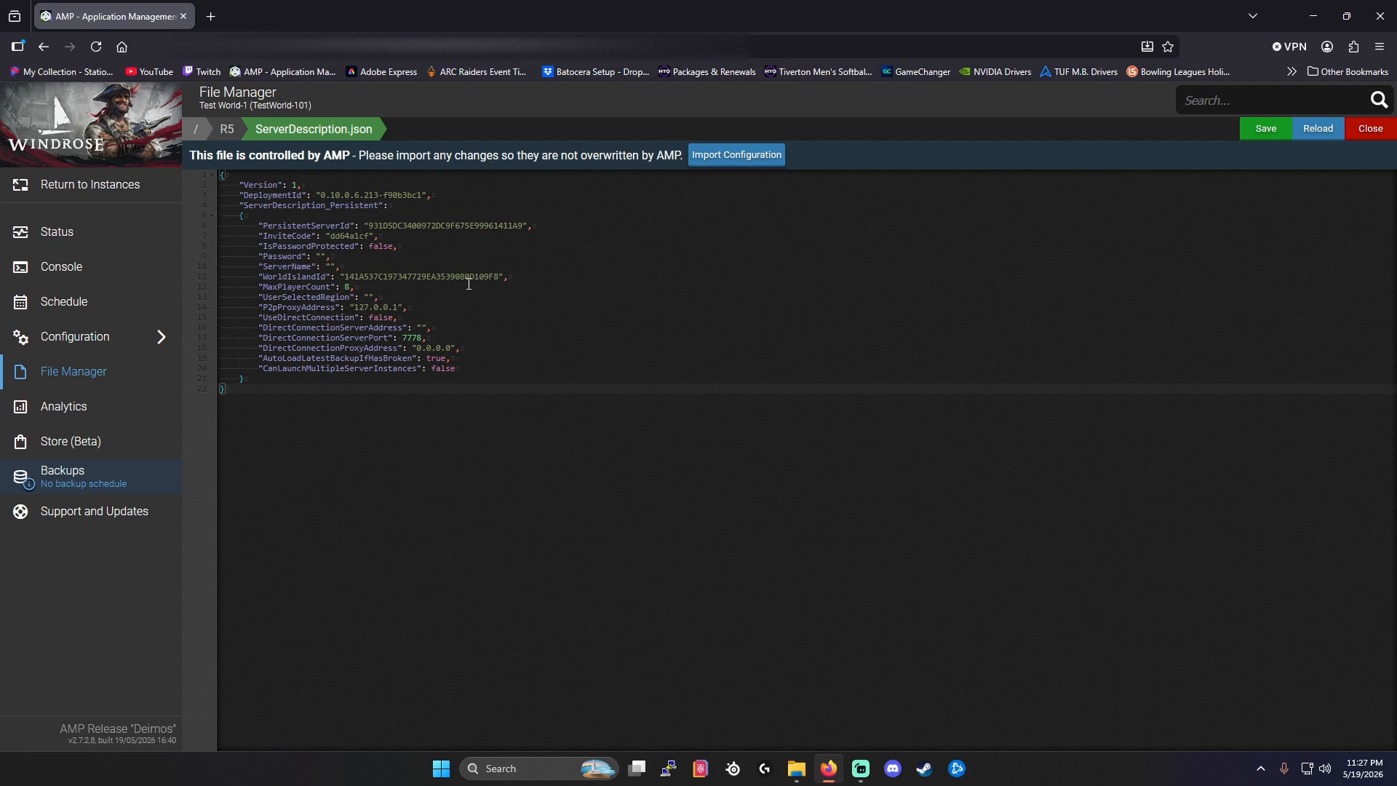
Replace the WorldIslandId value with the copied 85698A557FD440A212A90BCB955D3B1F, save ServerDescription.json, and close it.
drag(344, 277, 499, 277)
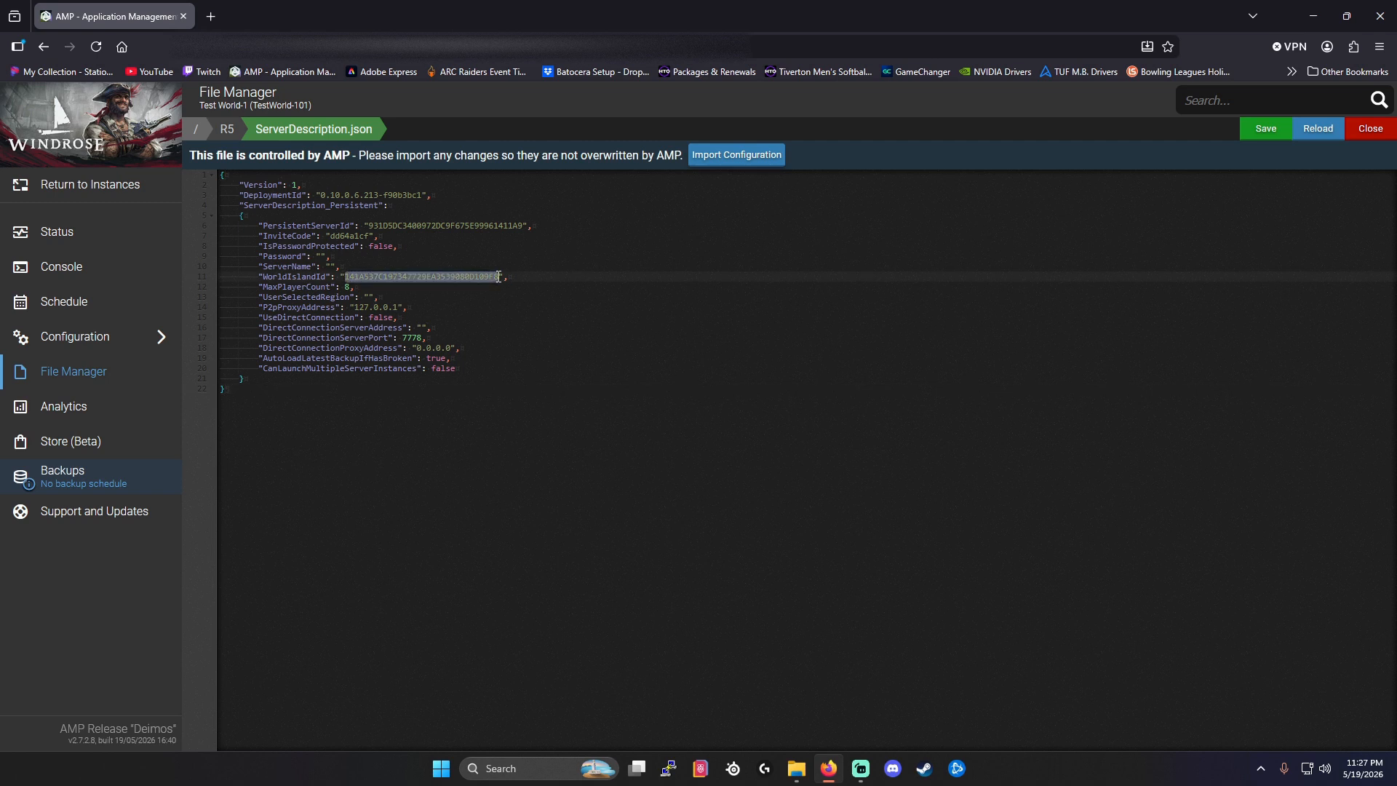
right_click(476, 277)
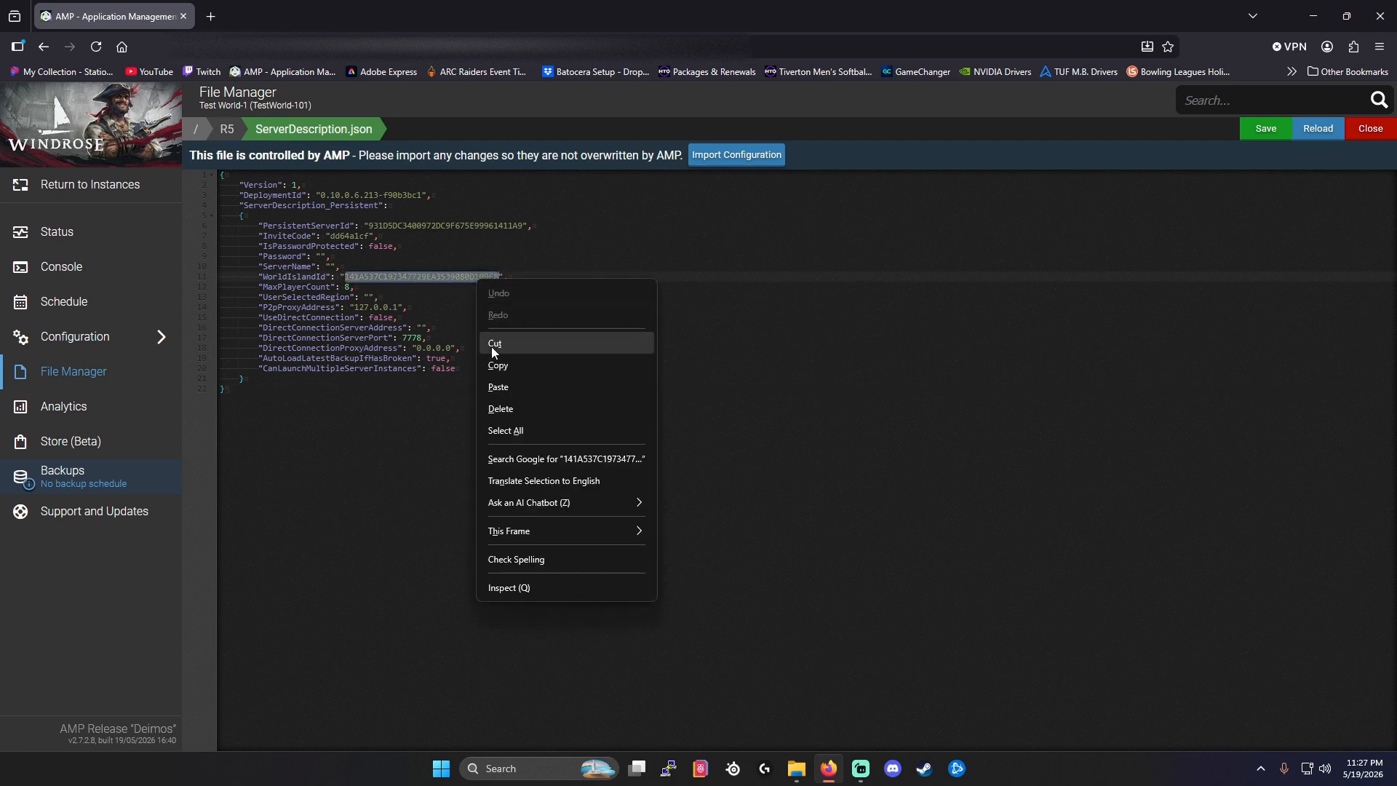
click(496, 387)
click(425, 426)
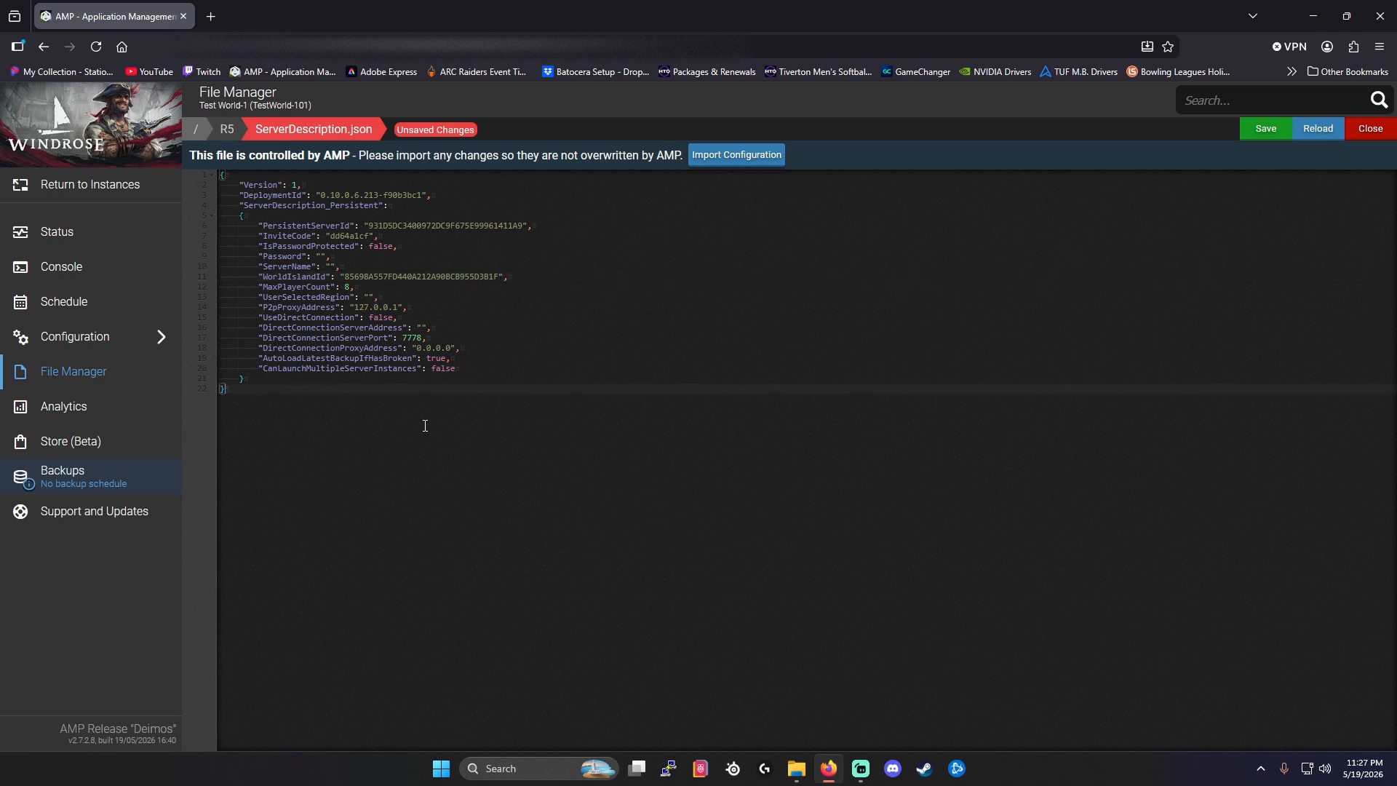
click(1263, 131)
click(1263, 134)
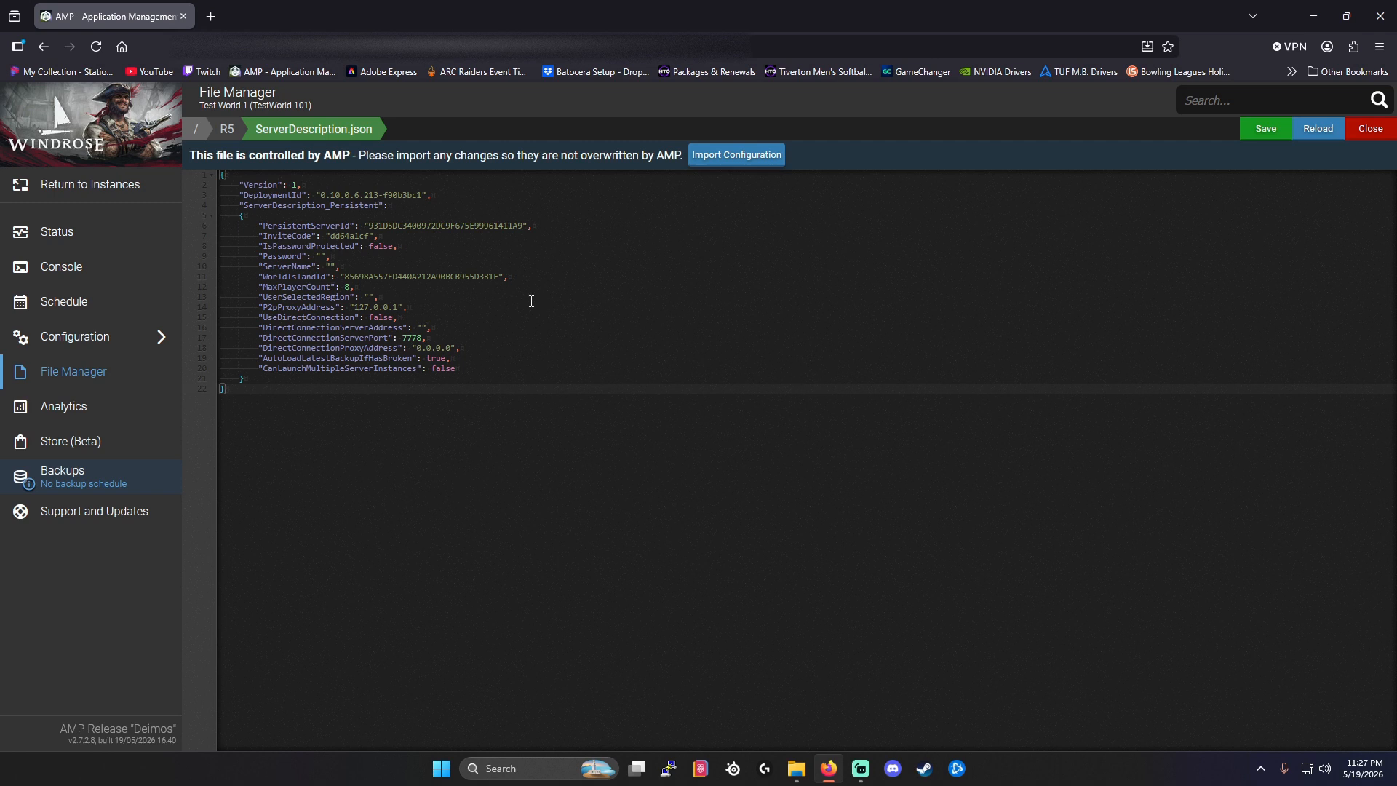
click(1367, 128)
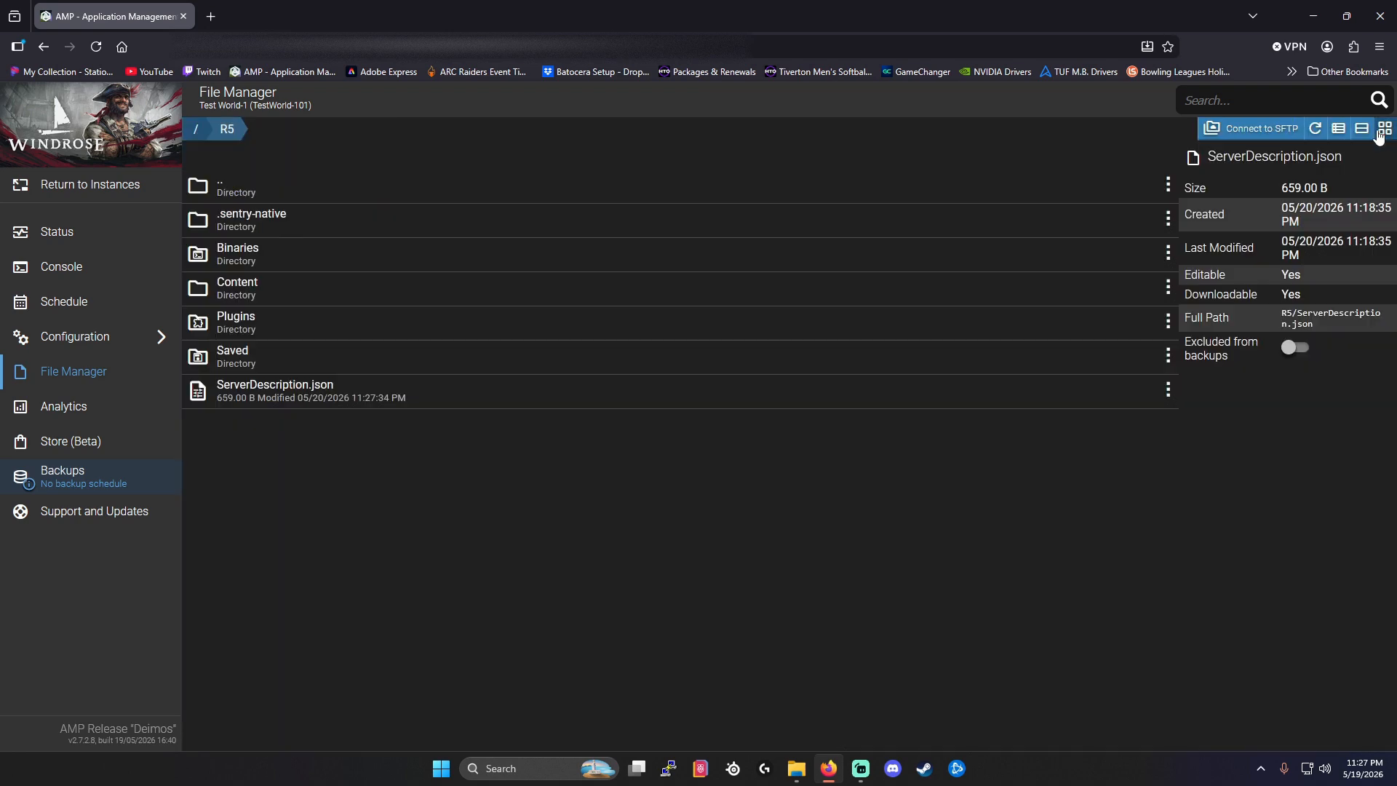
Set World Island ID in the server's Windrose configuration to the copied 85698A557FD440A212A90BCB955D3B1F and save the setting.
click(307, 193)
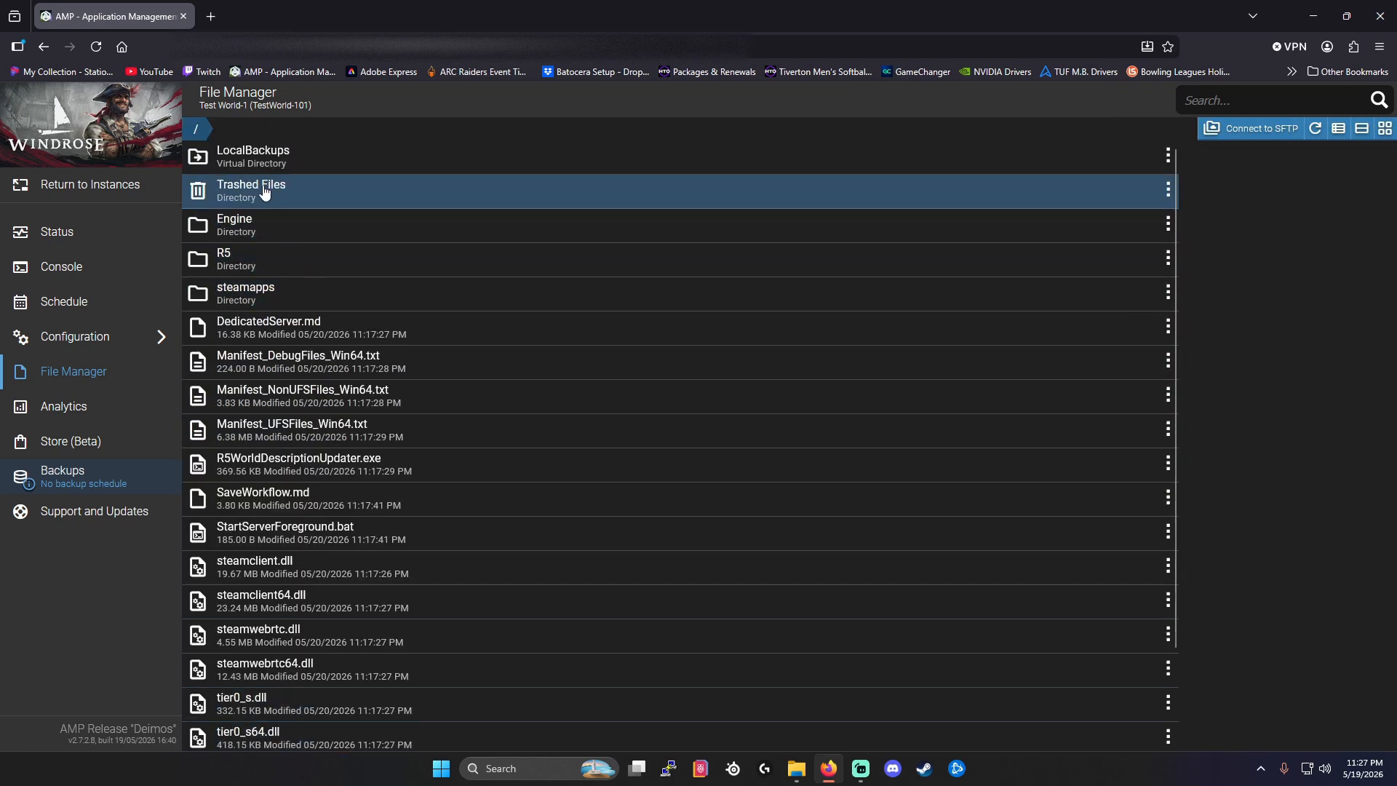
click(97, 339)
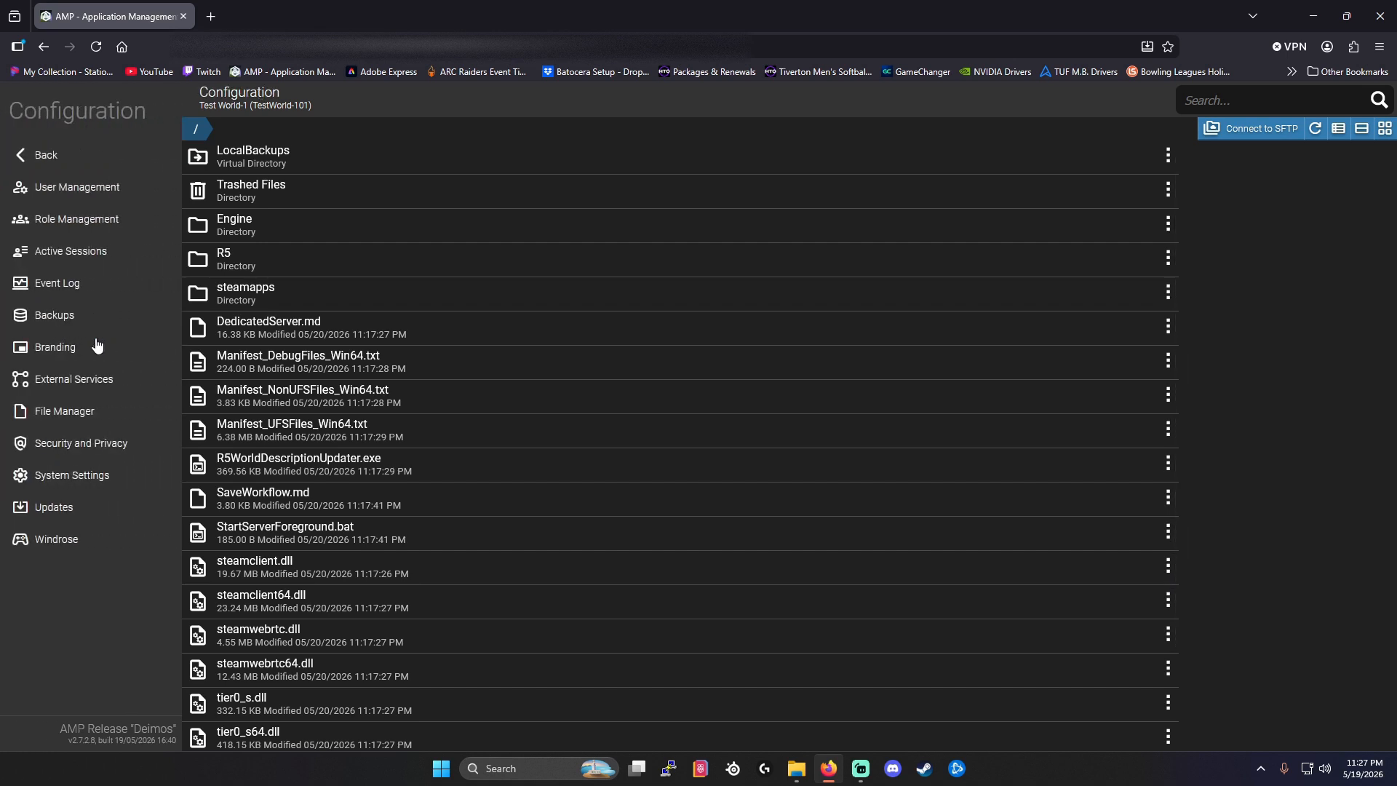
click(95, 547)
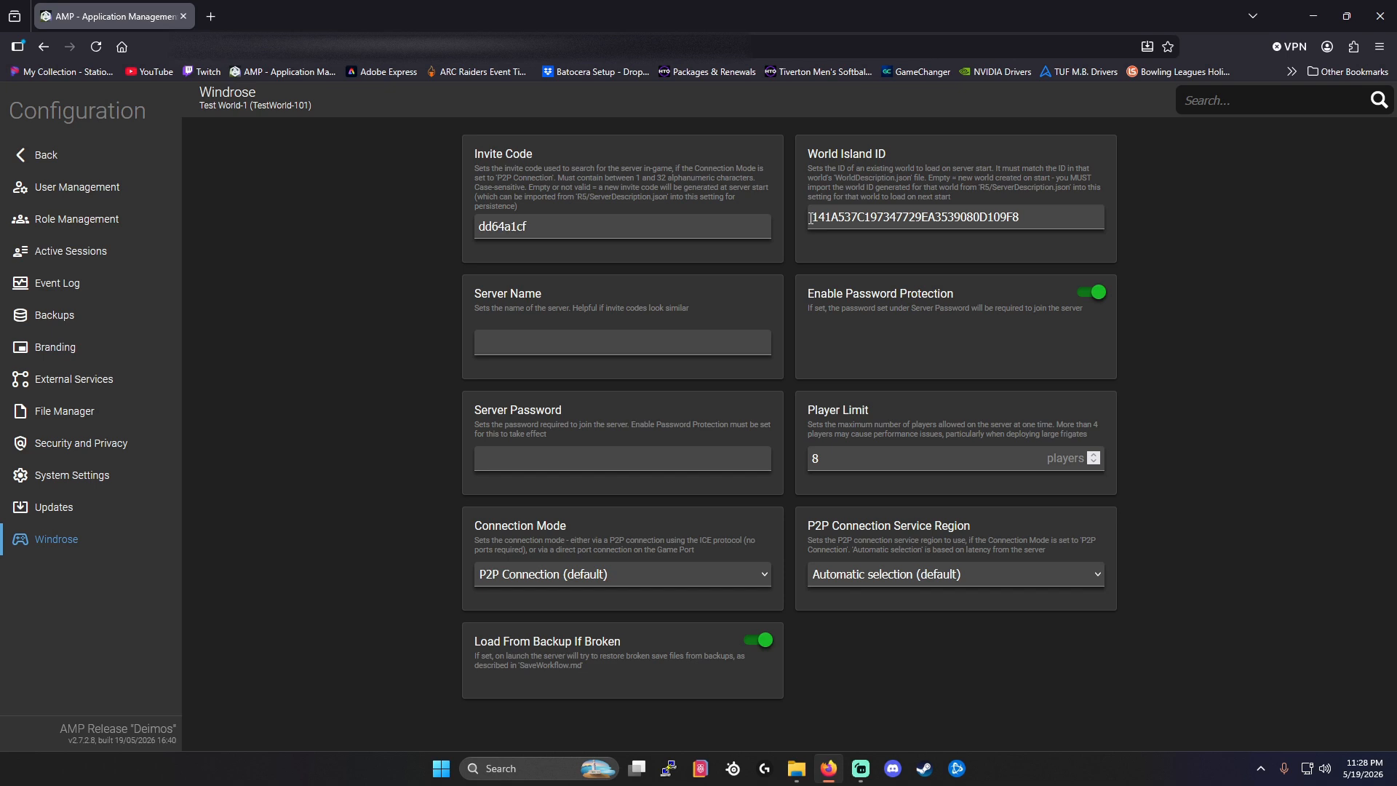
drag(811, 217, 1042, 216)
right_click(1041, 216)
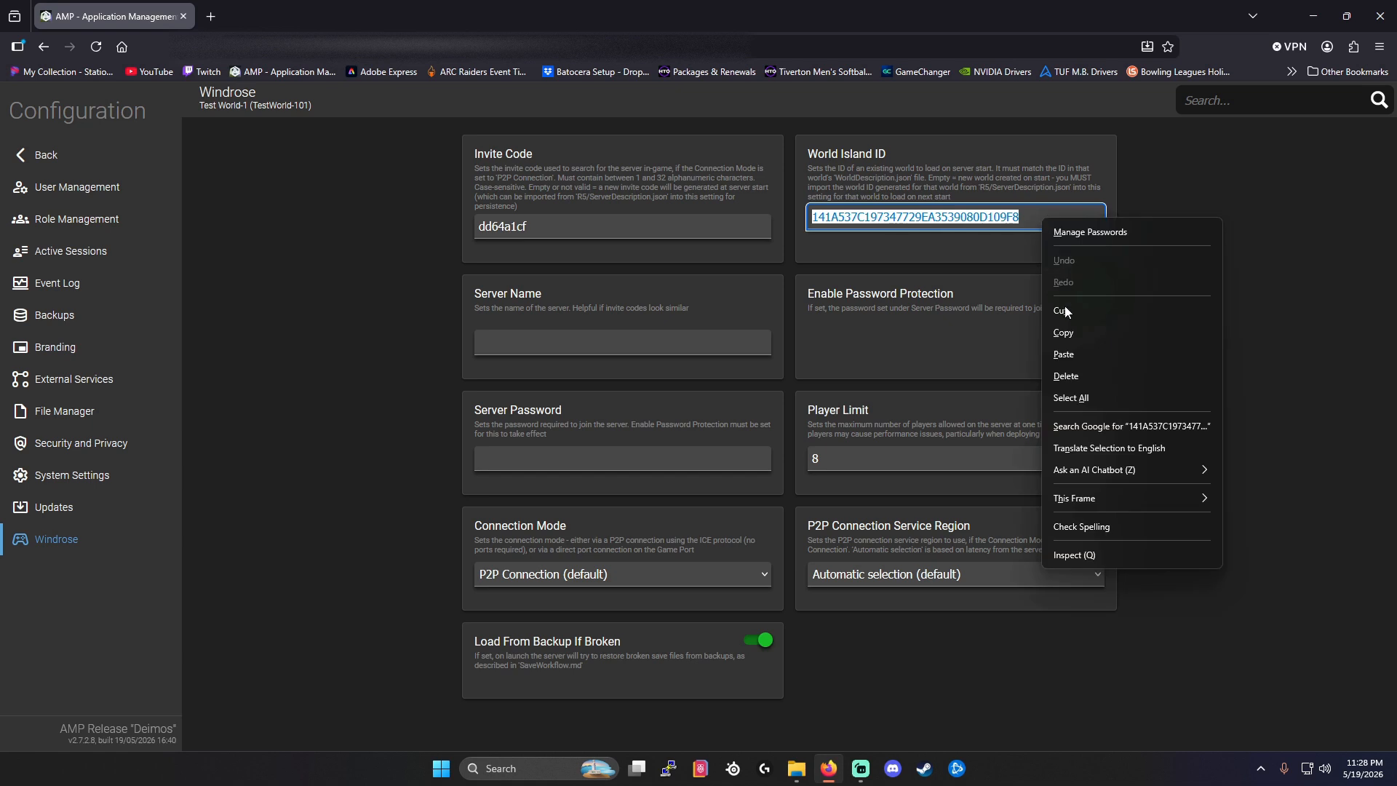
click(1064, 356)
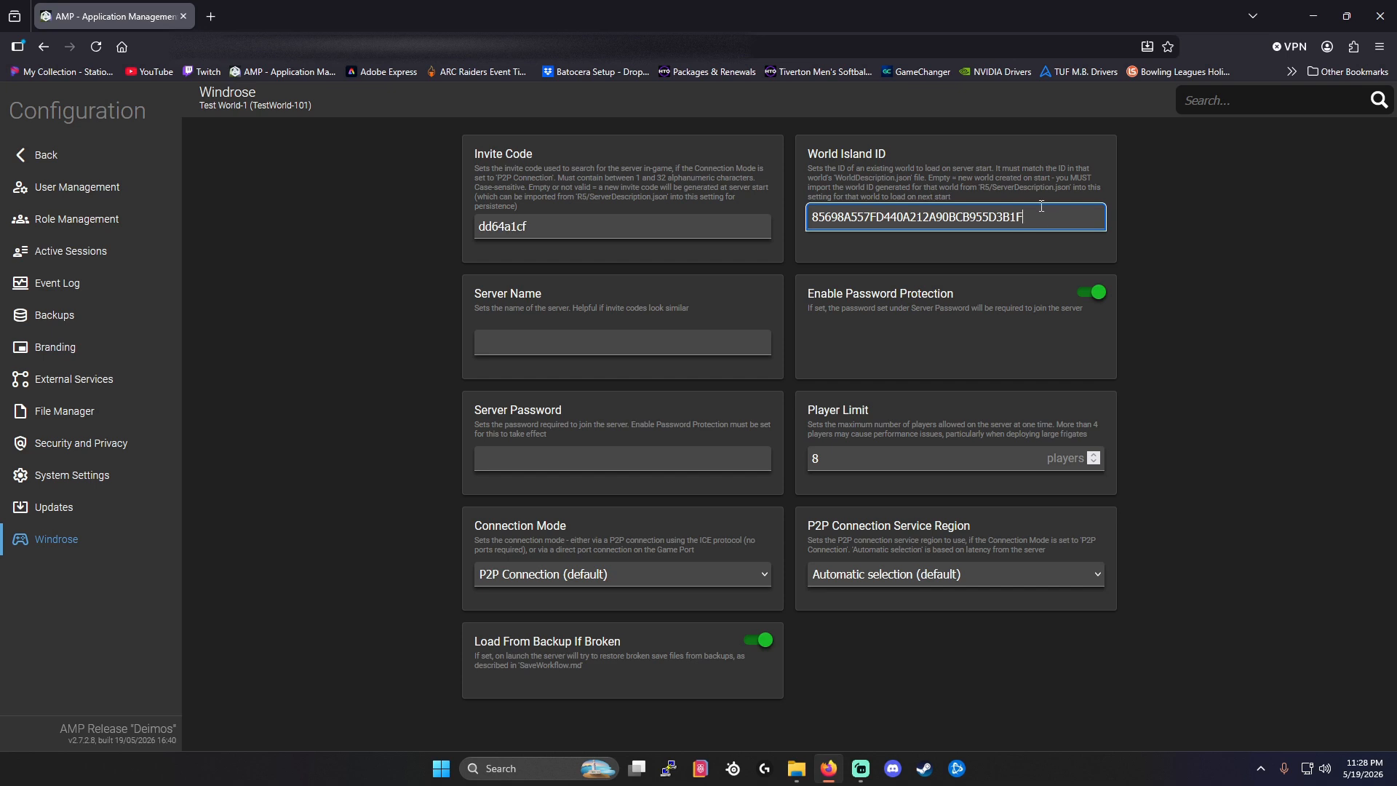
click(1025, 247)
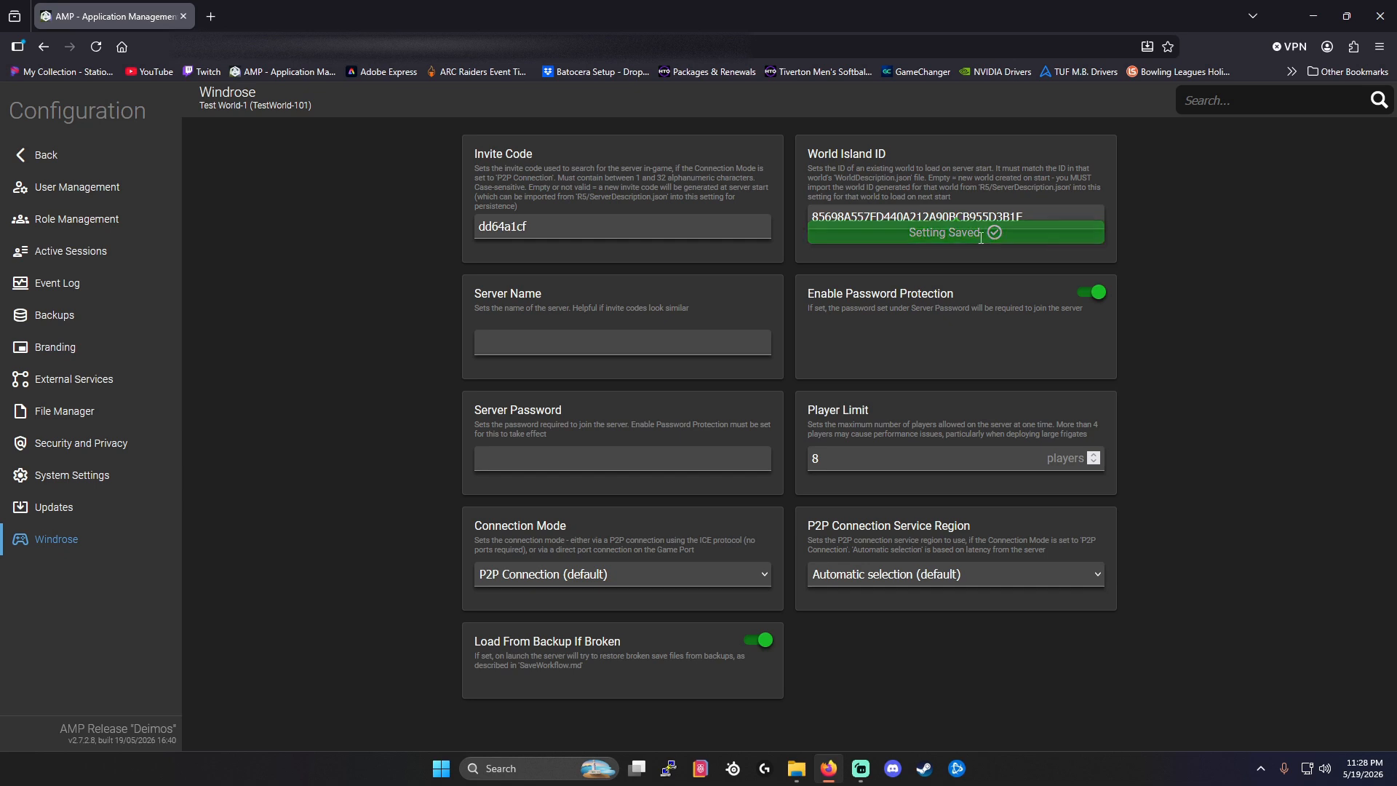
click(537, 226)
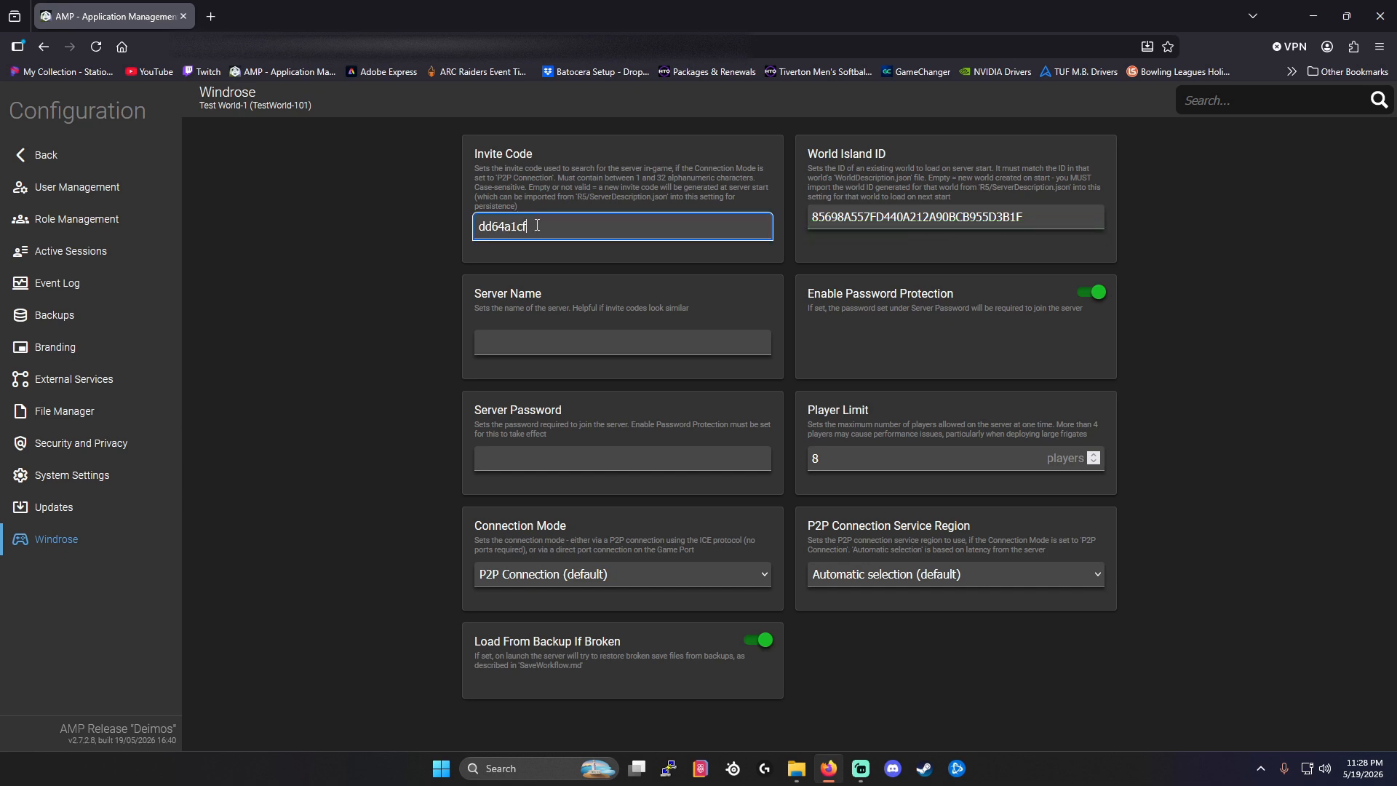
drag(533, 225, 478, 226)
text(1234abc)
Name the server Test World-1 in its Windrose settings.
click(512, 337)
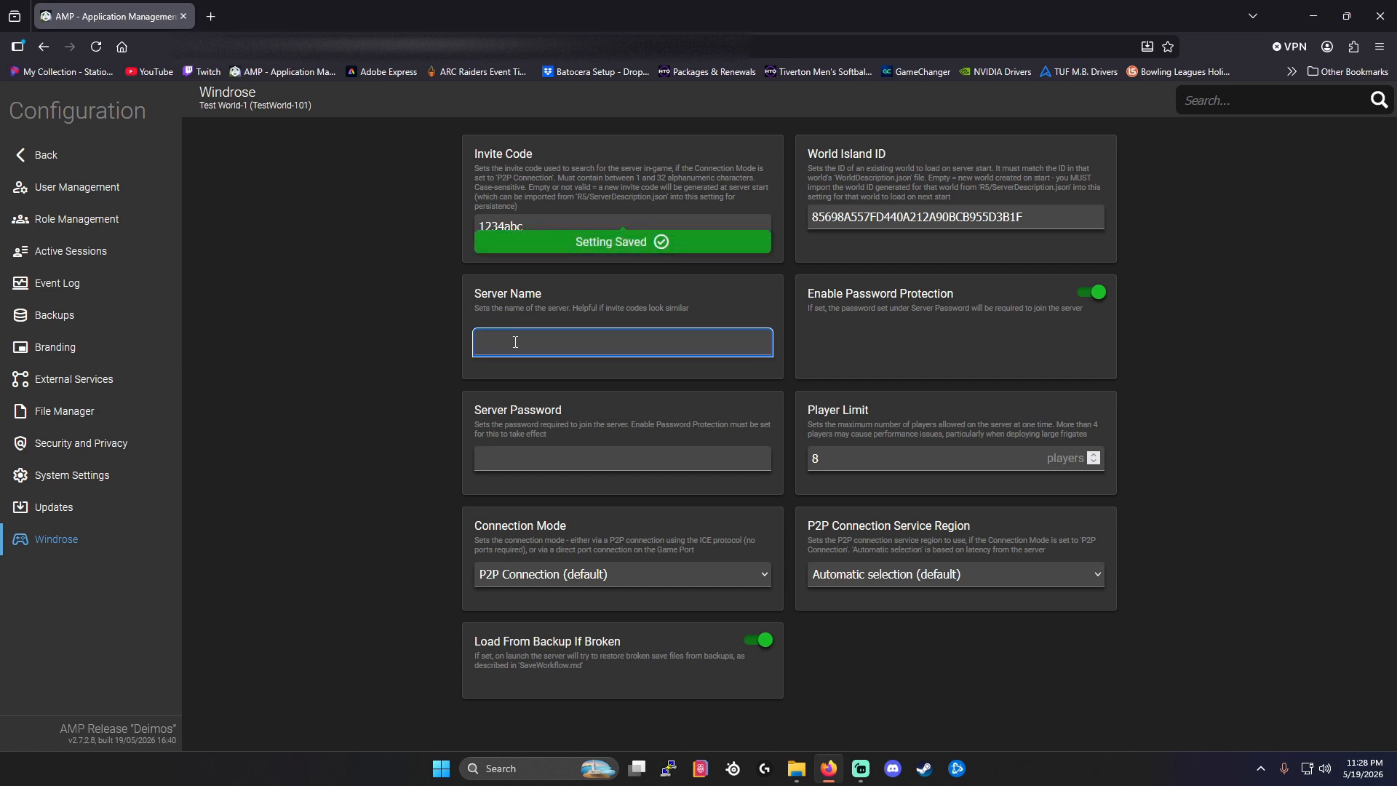
text(Test World)
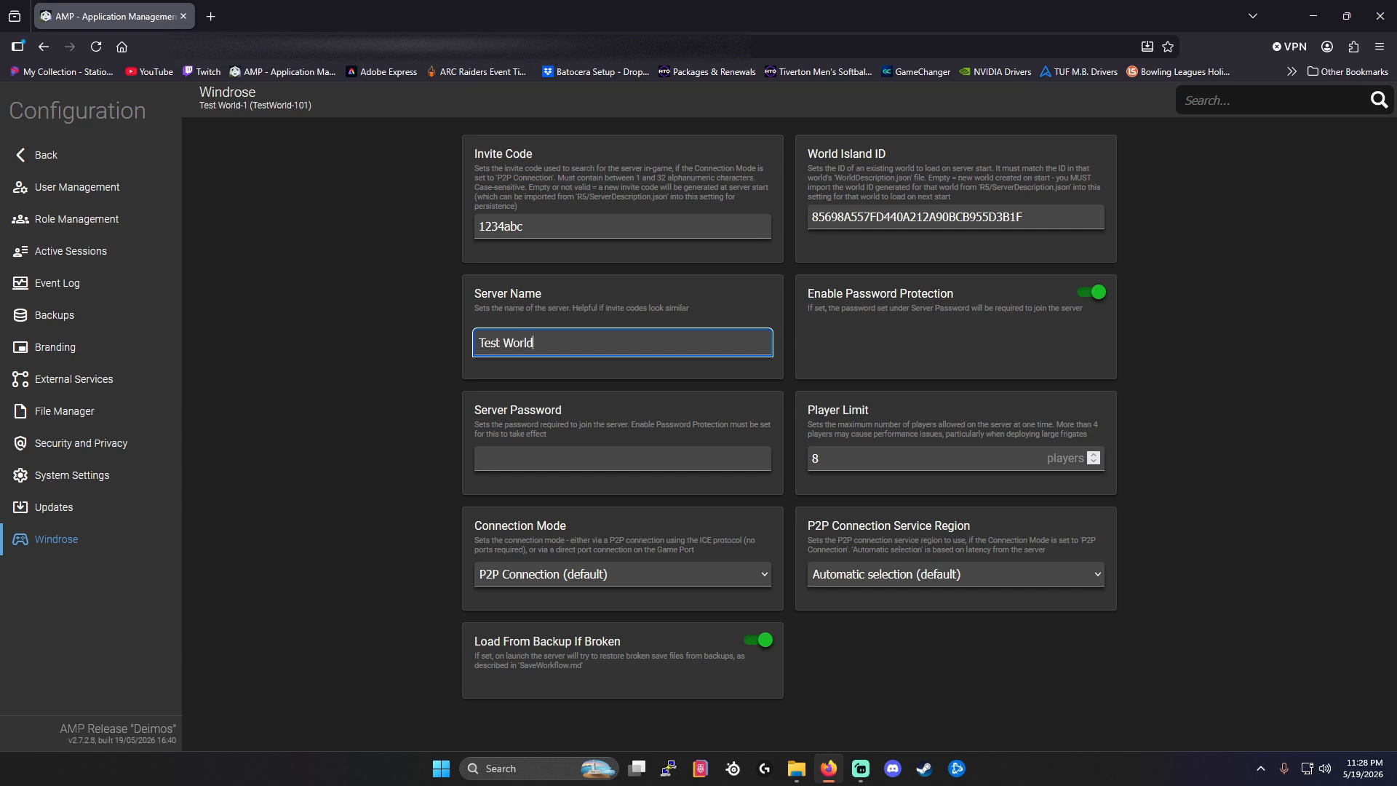
text(-1)
Enter a password in the Server Password setting and save it.
click(616, 457)
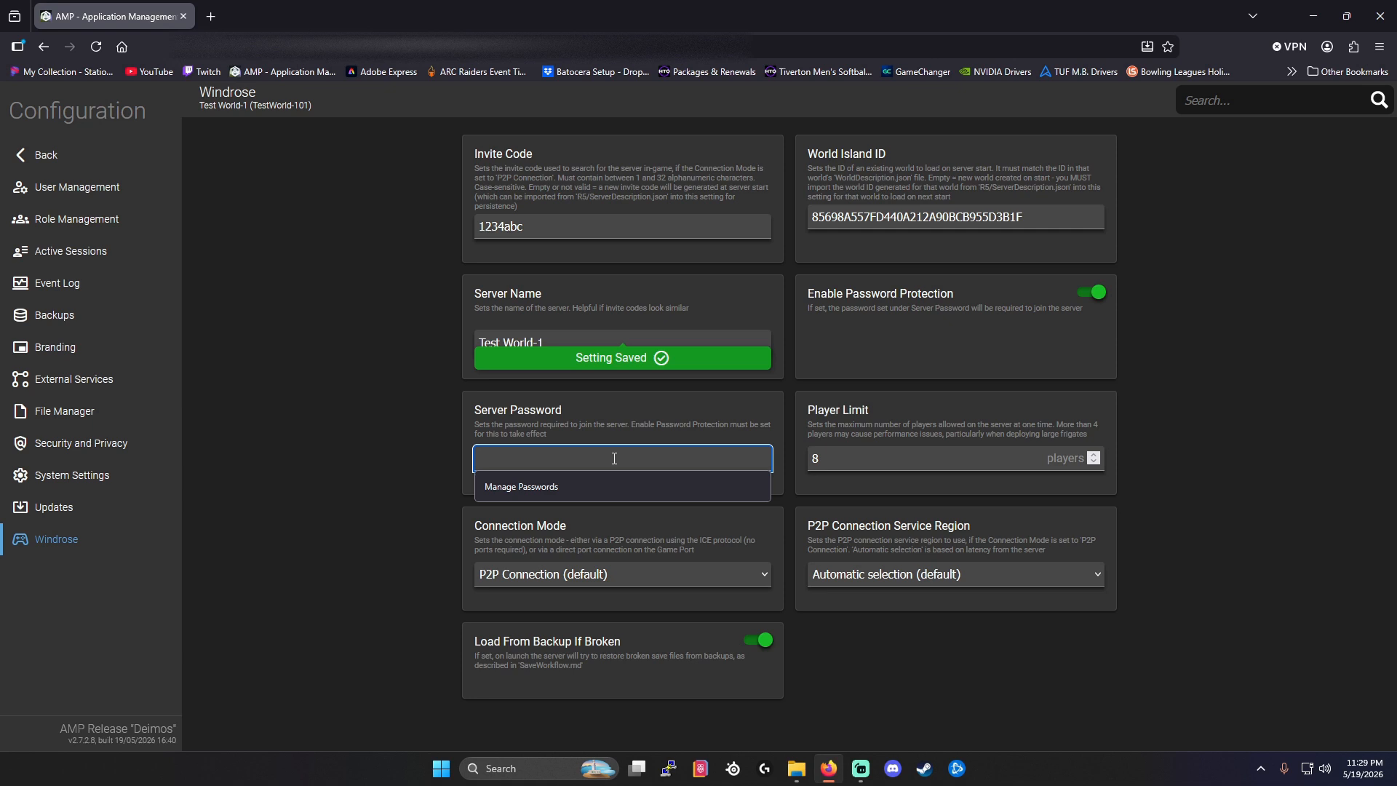
text(••••)
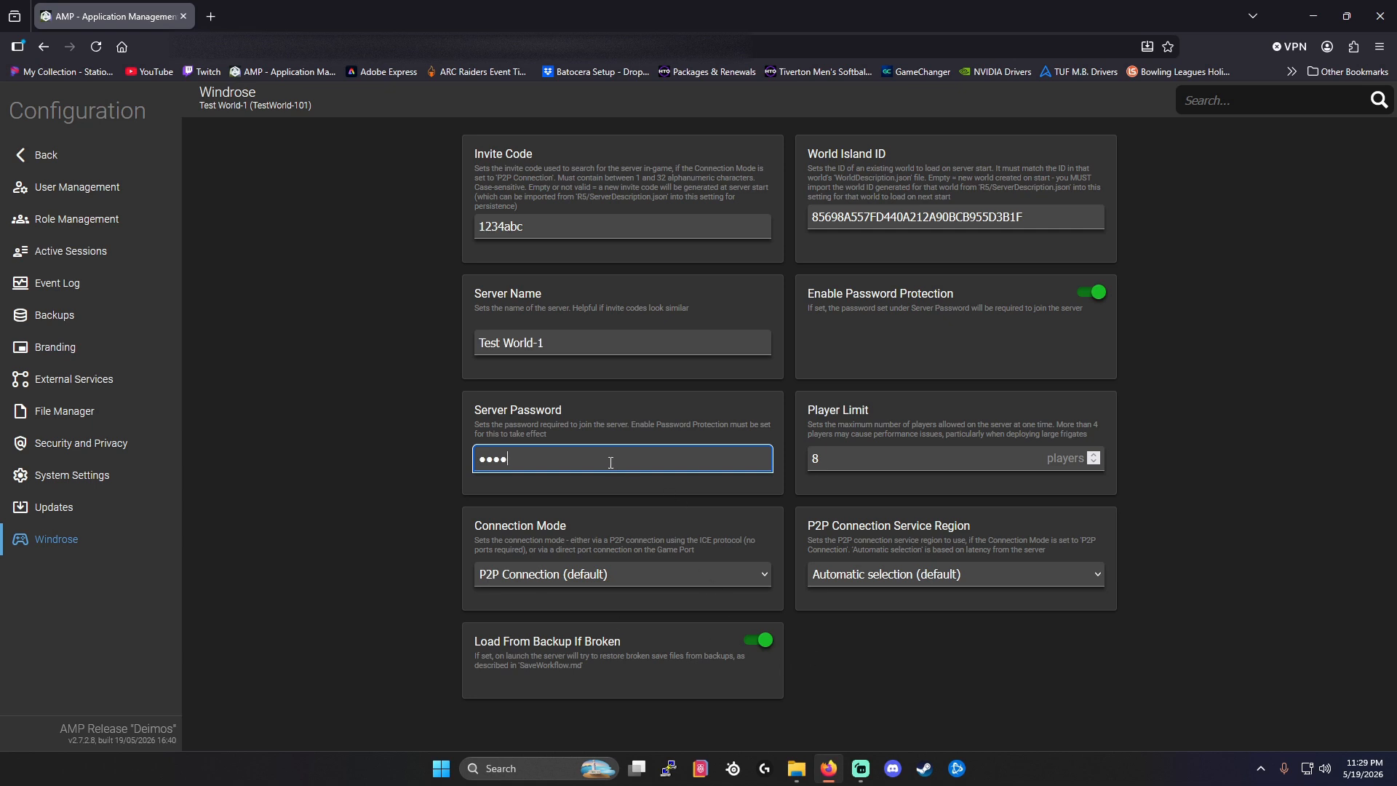
click(530, 483)
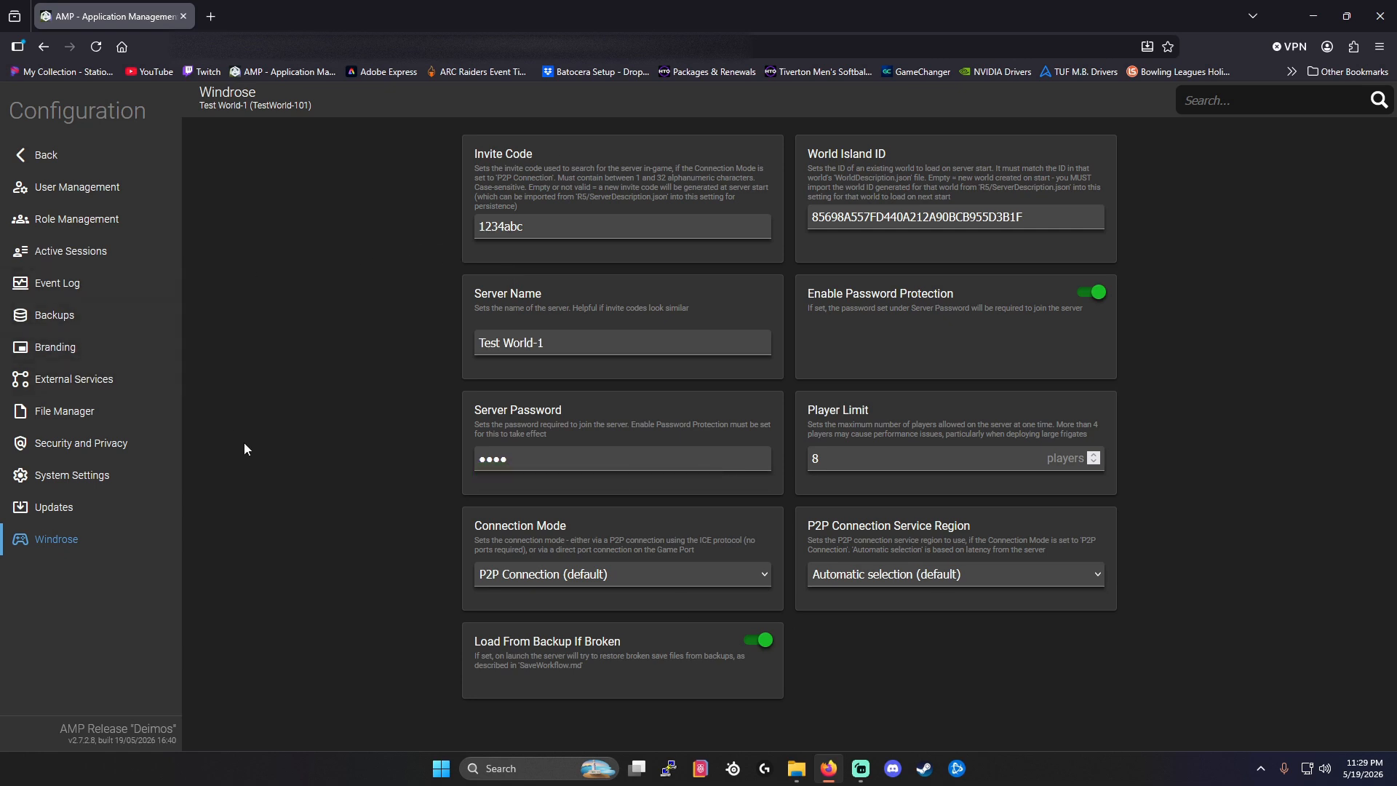
Return to the instance's Status page, dismiss the browser's offer to save the password, and start the server.
click(40, 154)
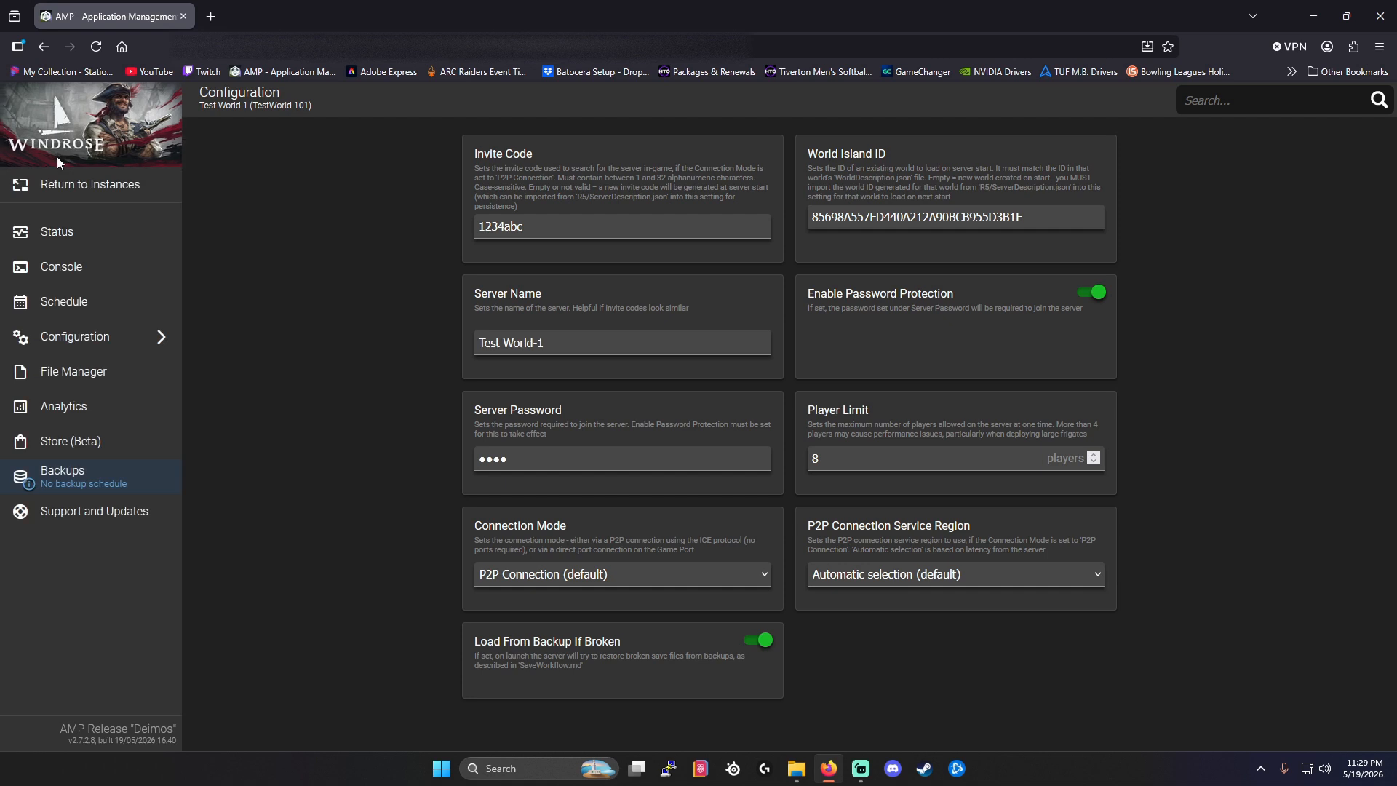
click(66, 237)
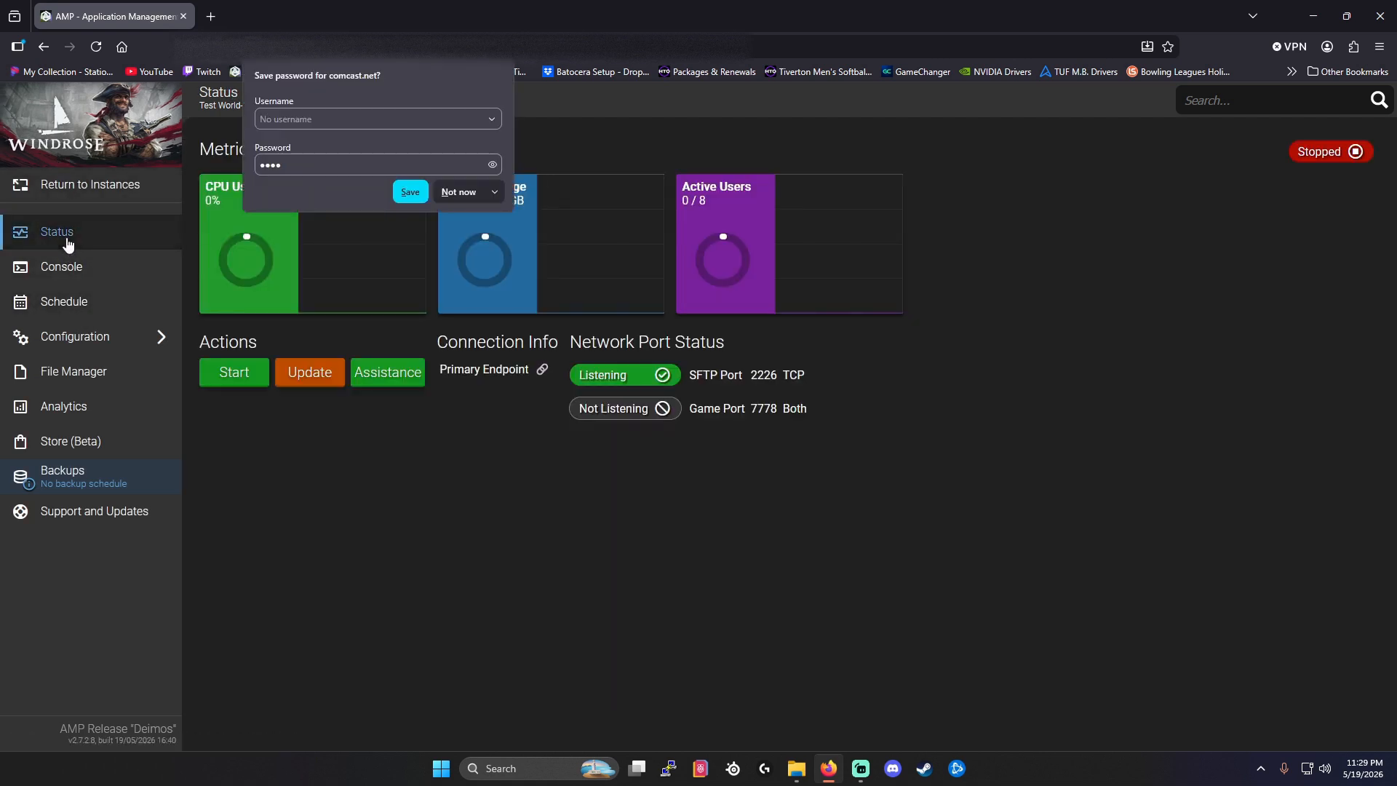
click(393, 484)
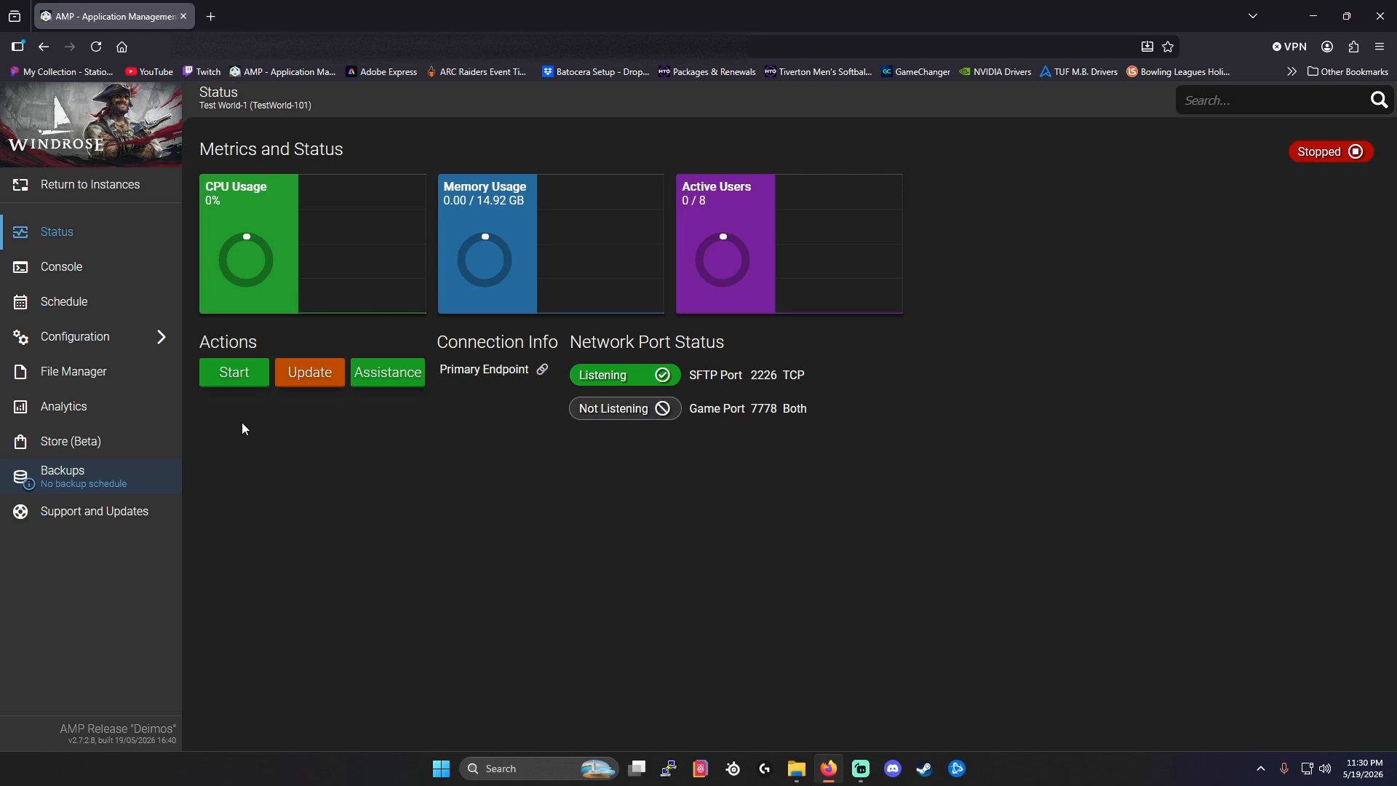
click(235, 374)
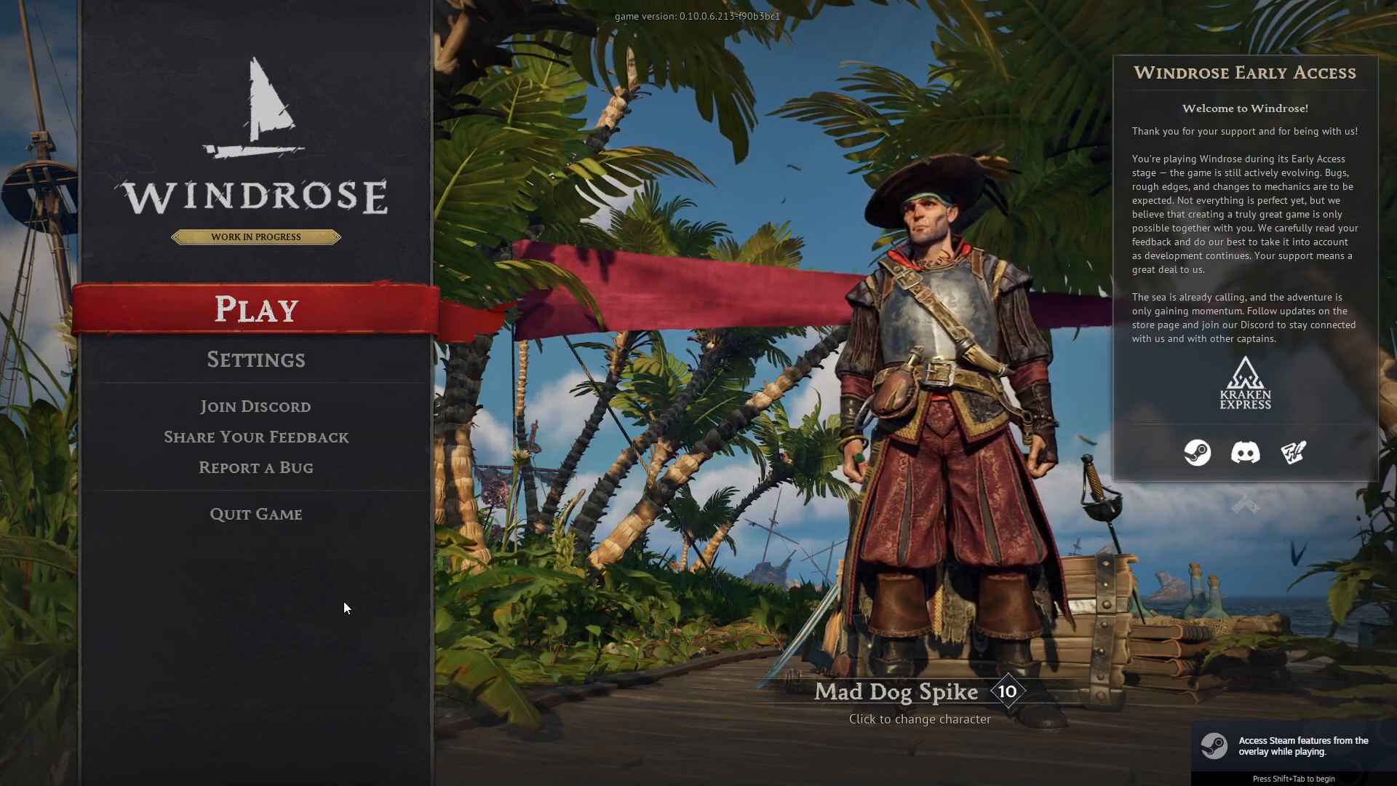
click(240, 303)
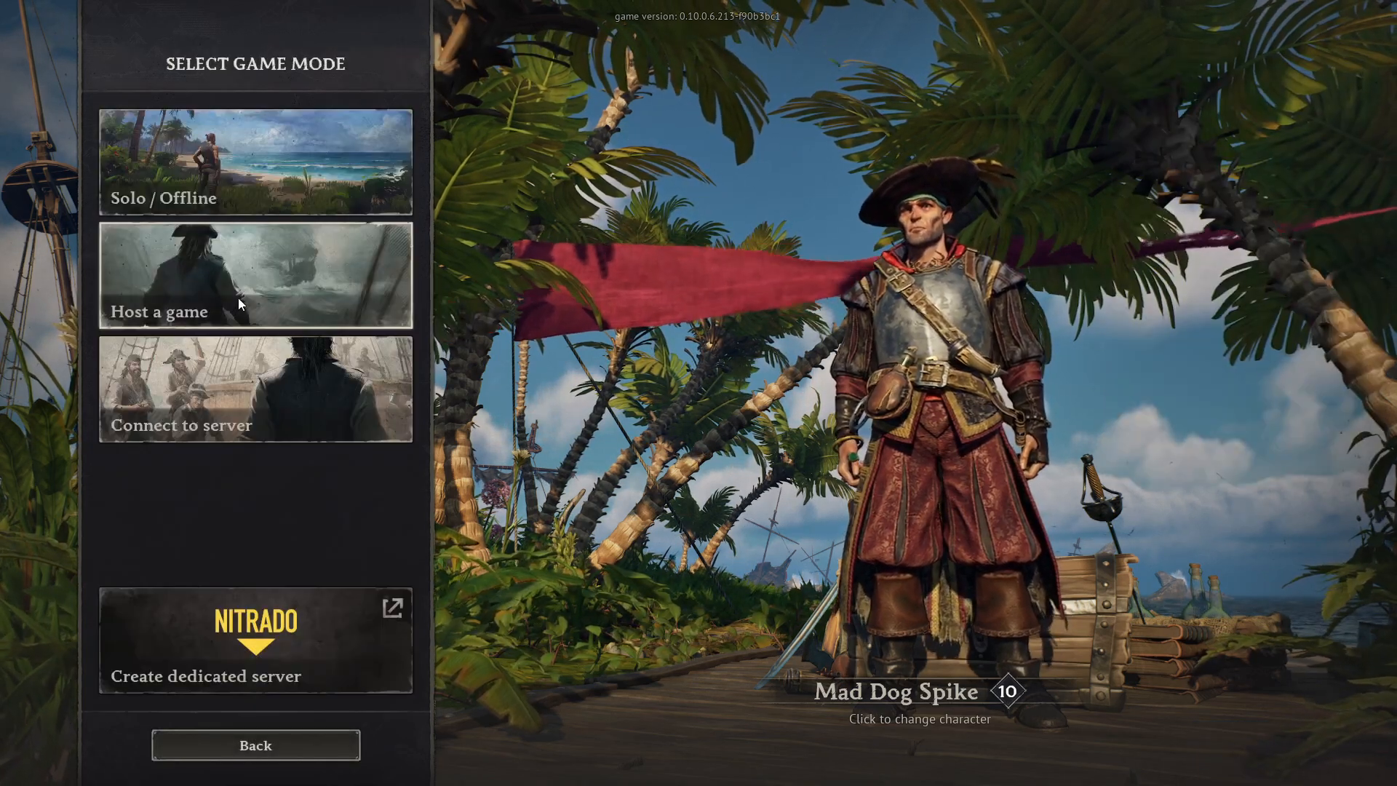
click(261, 412)
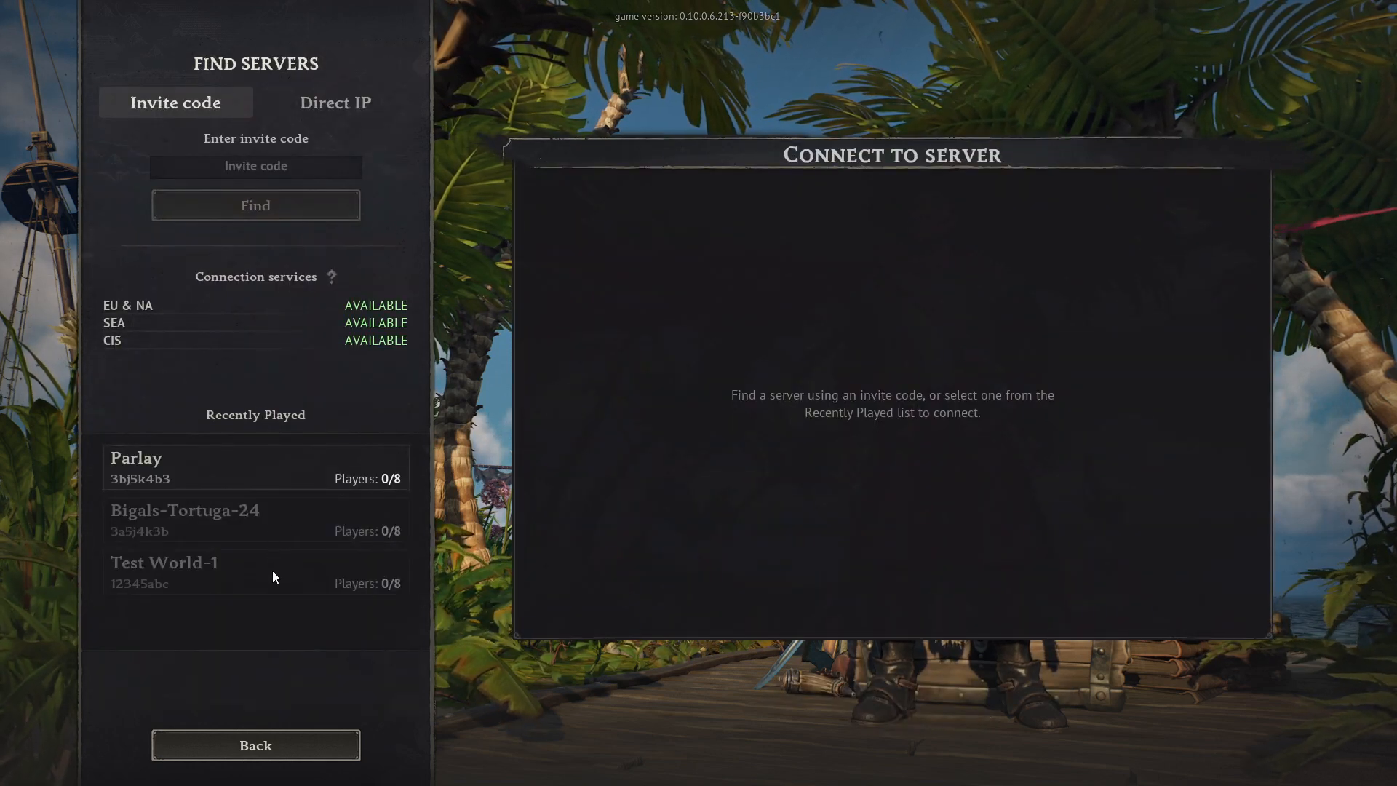
click(280, 163)
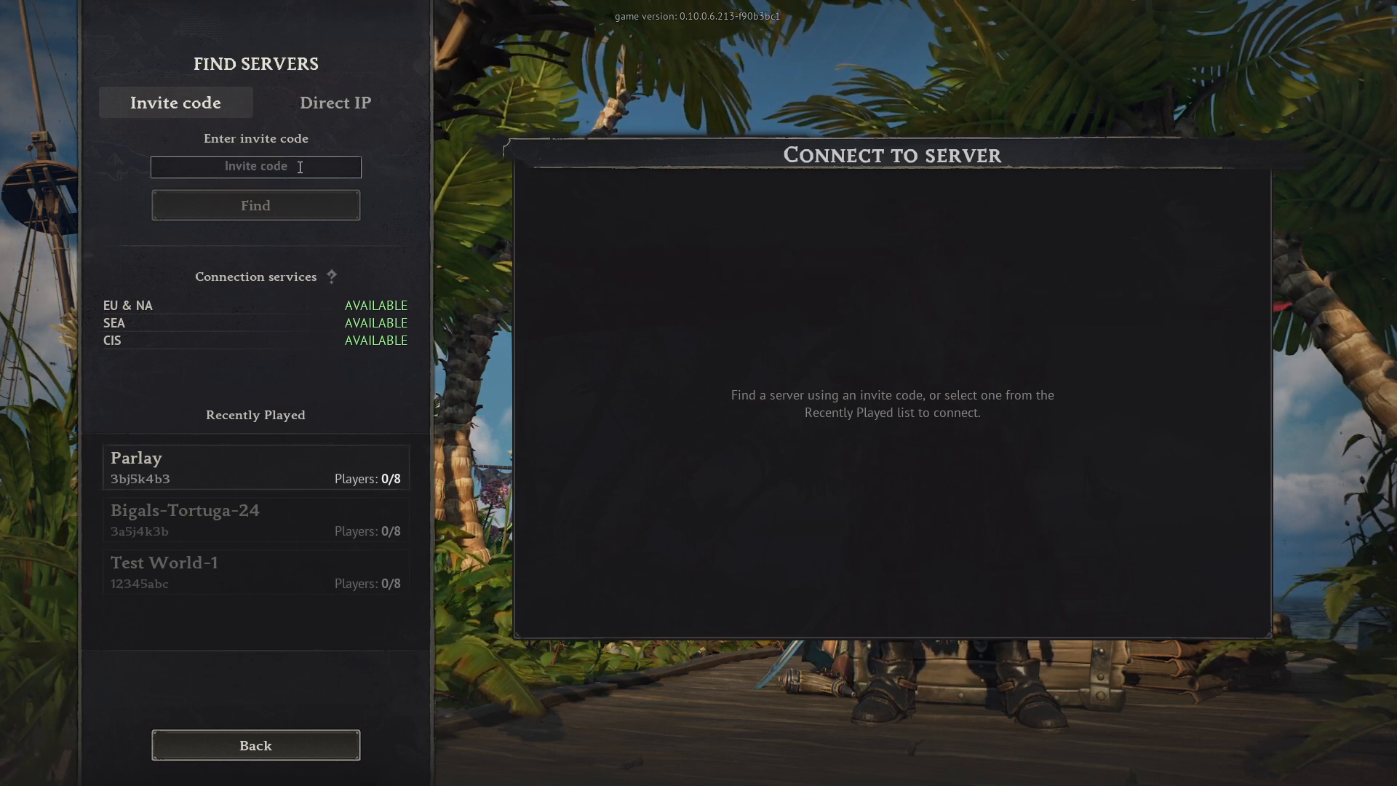
text(1234)
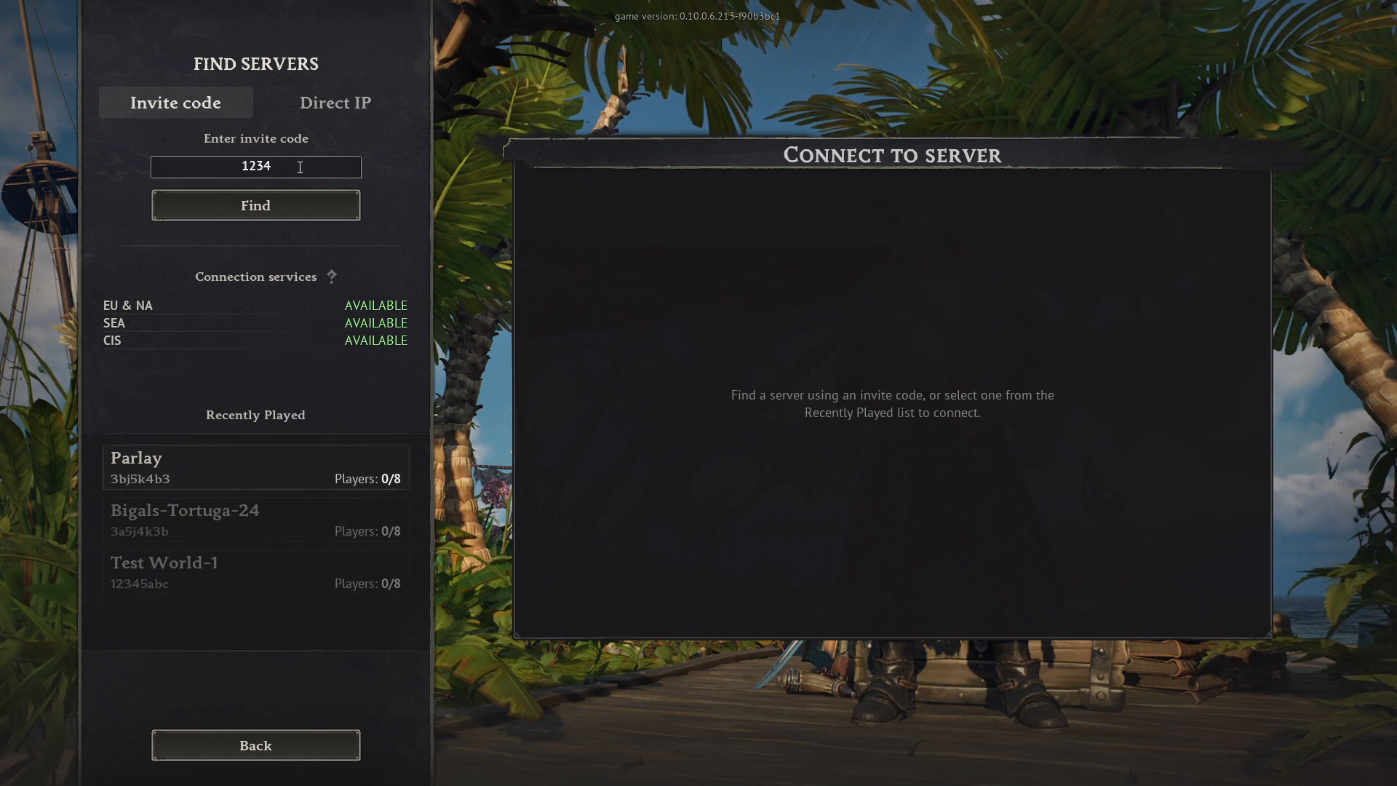
text(abc)
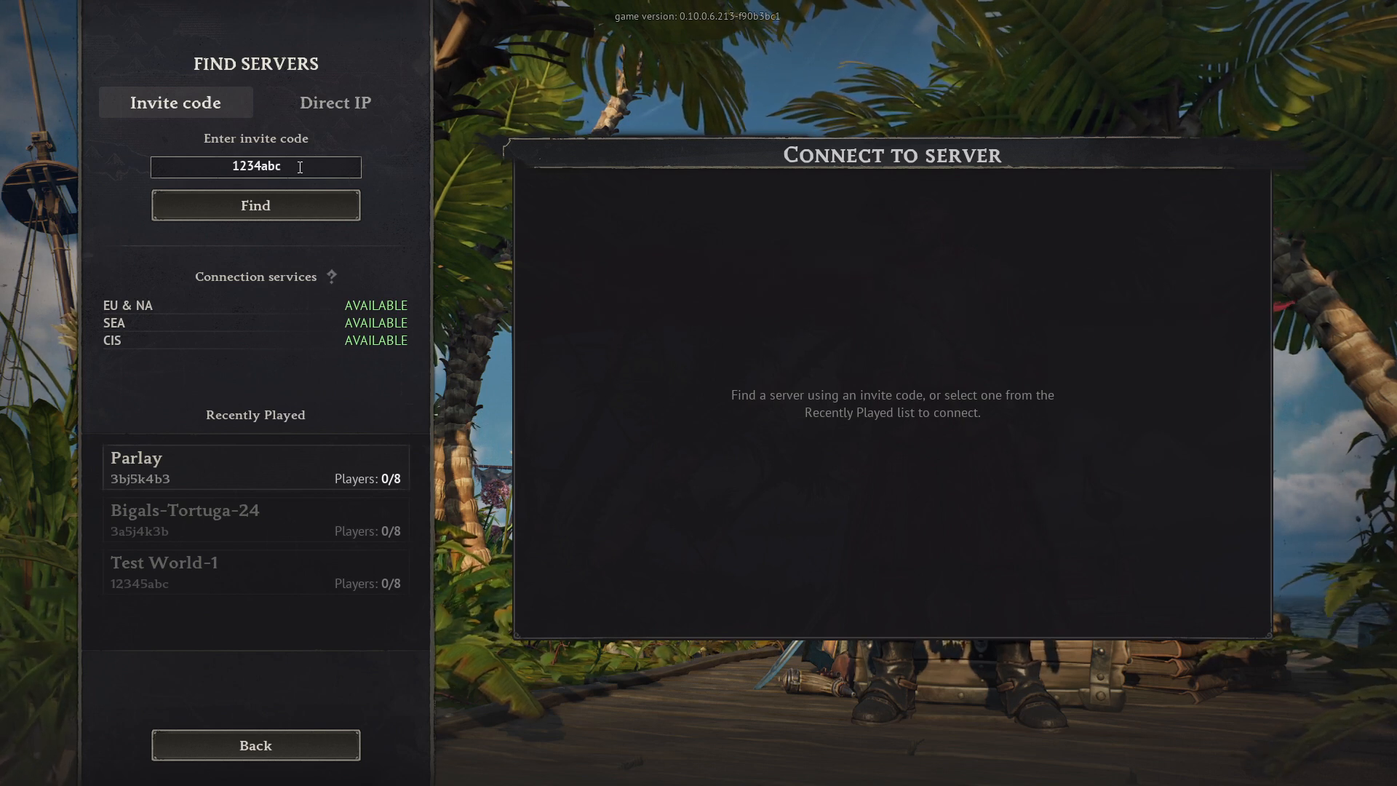
click(256, 205)
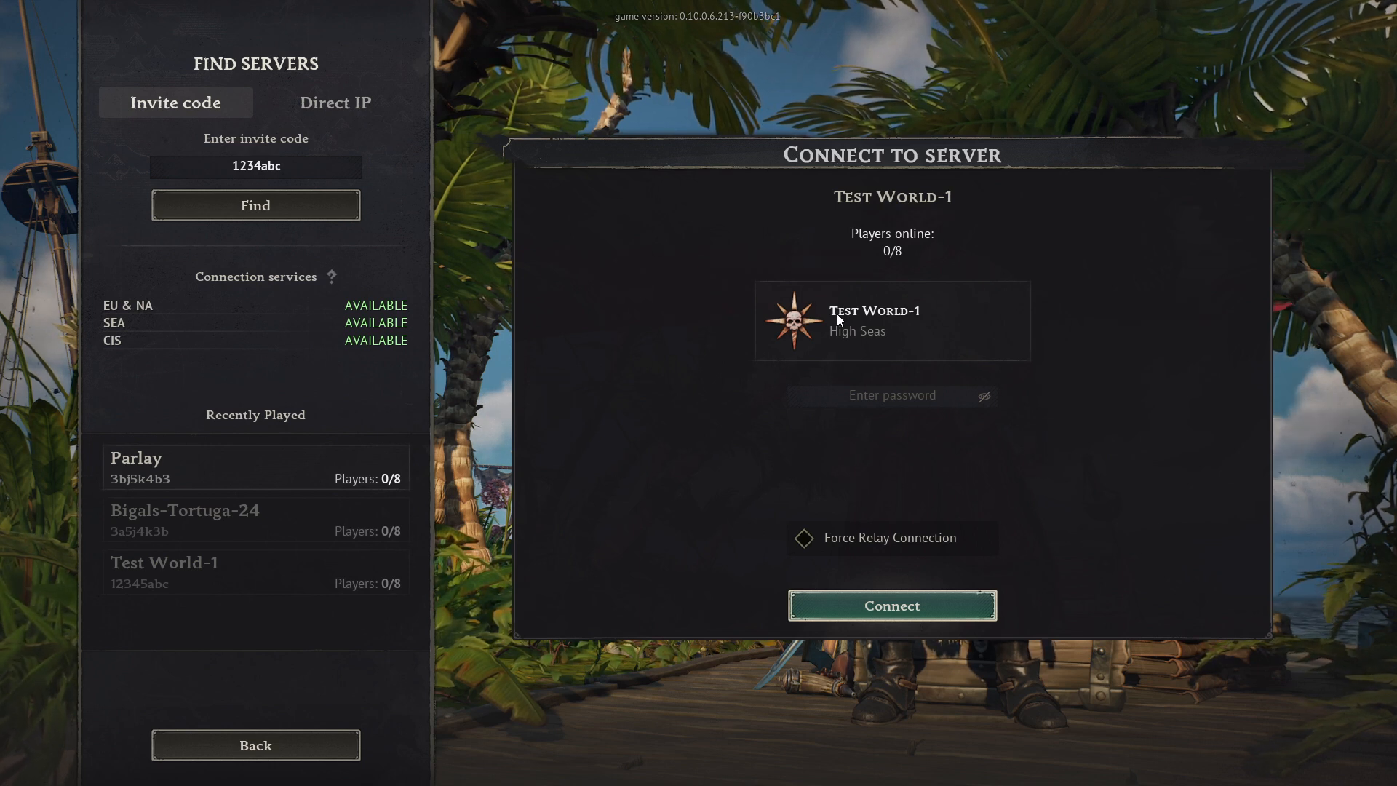
Enter the server password for Test World-1 and connect to the server.
click(889, 396)
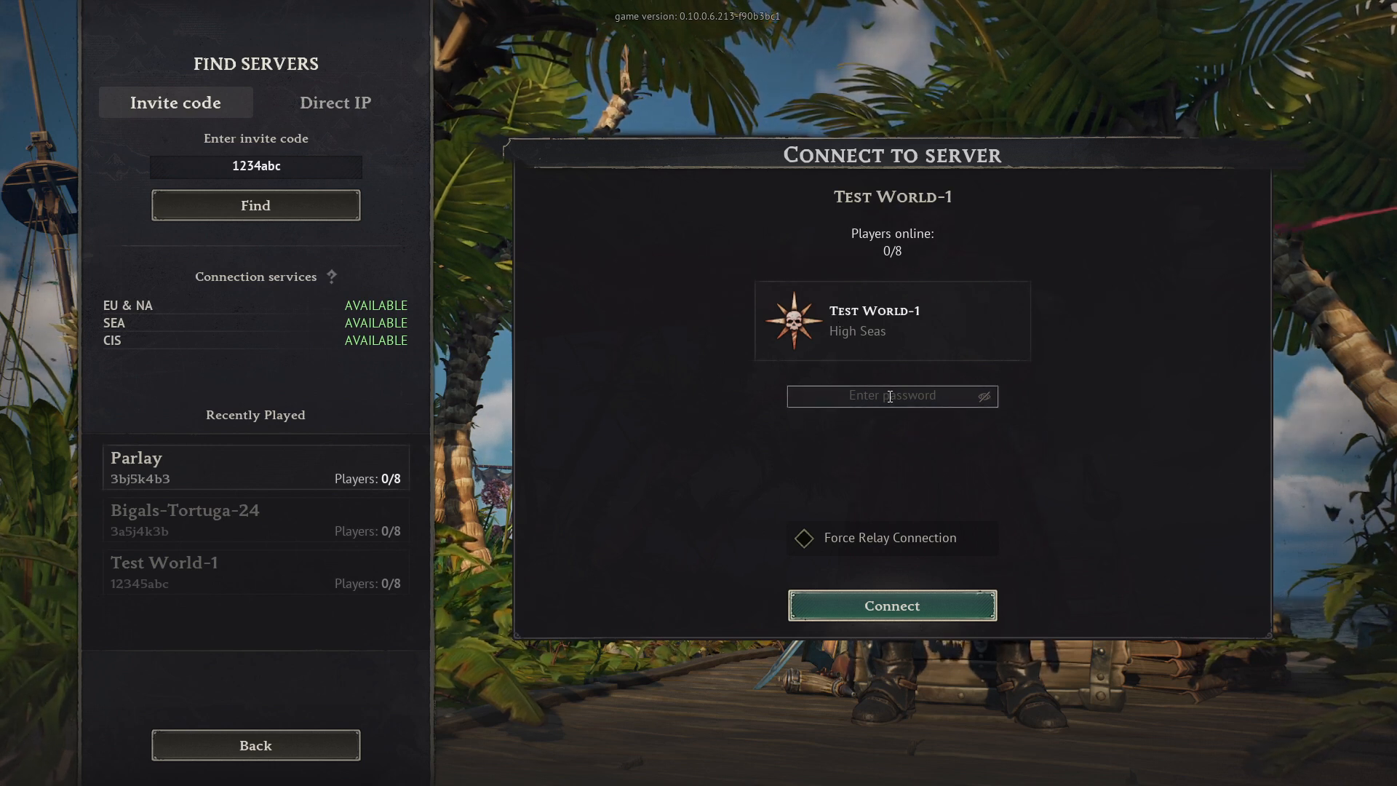
text(1234)
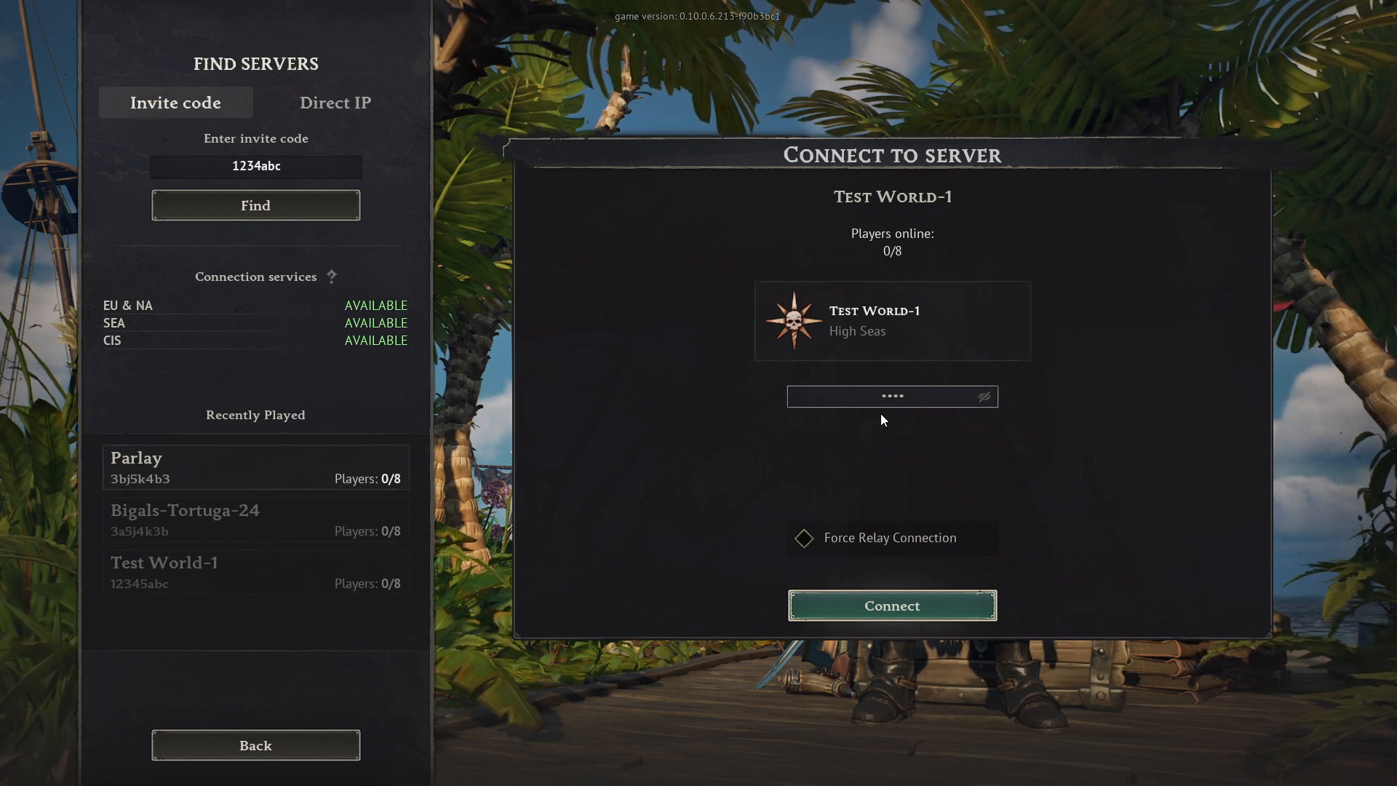
click(881, 608)
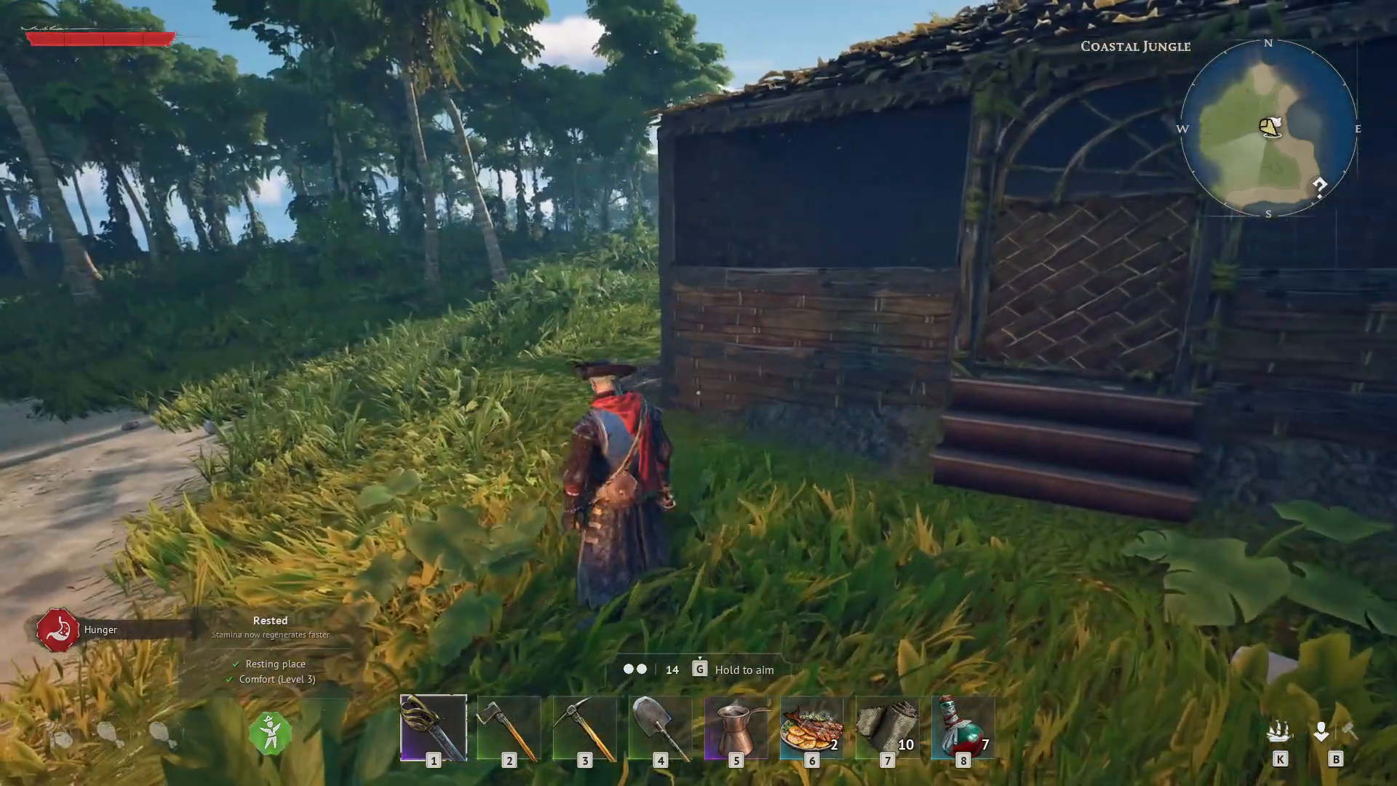
Walk the character around the hut and campfire to check that the transferred world has loaded.
key(s)
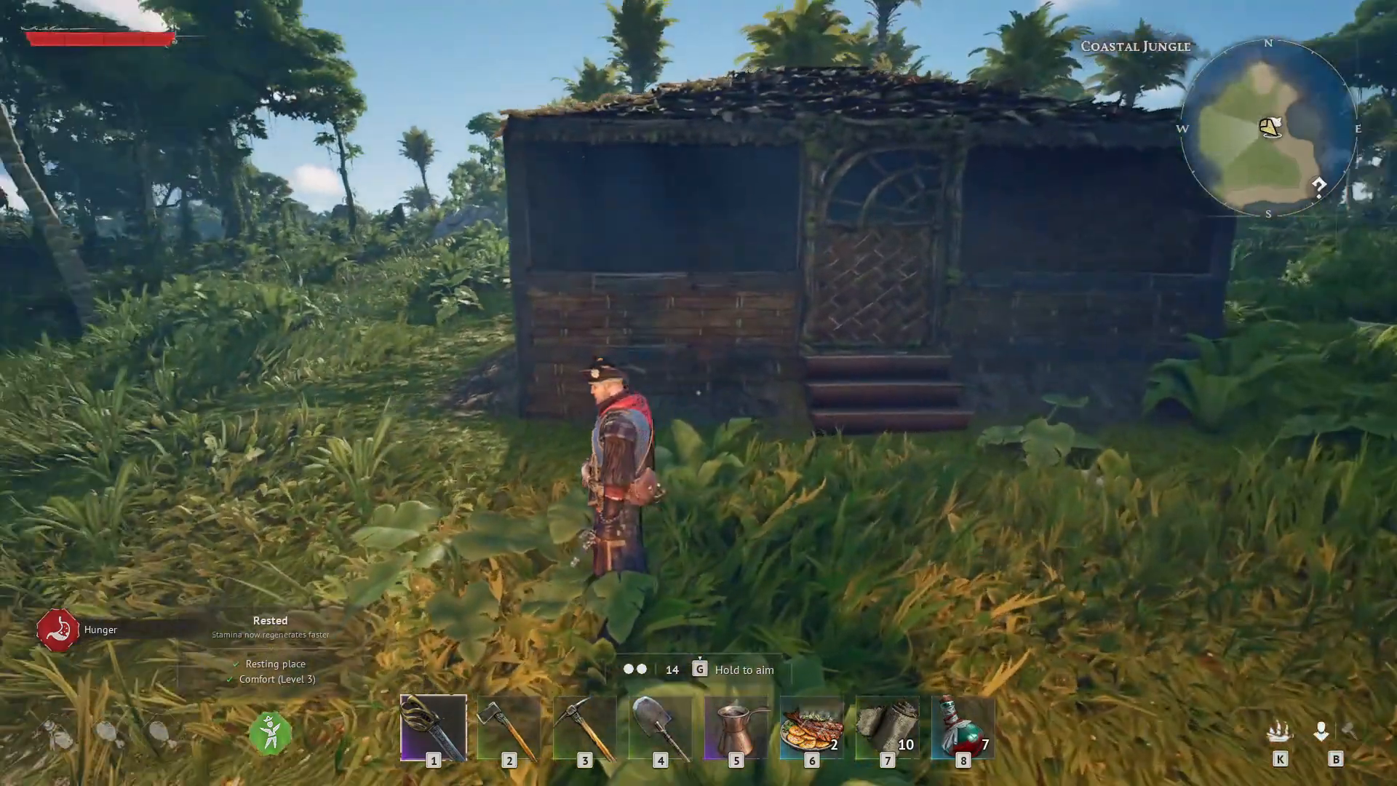
key(w)
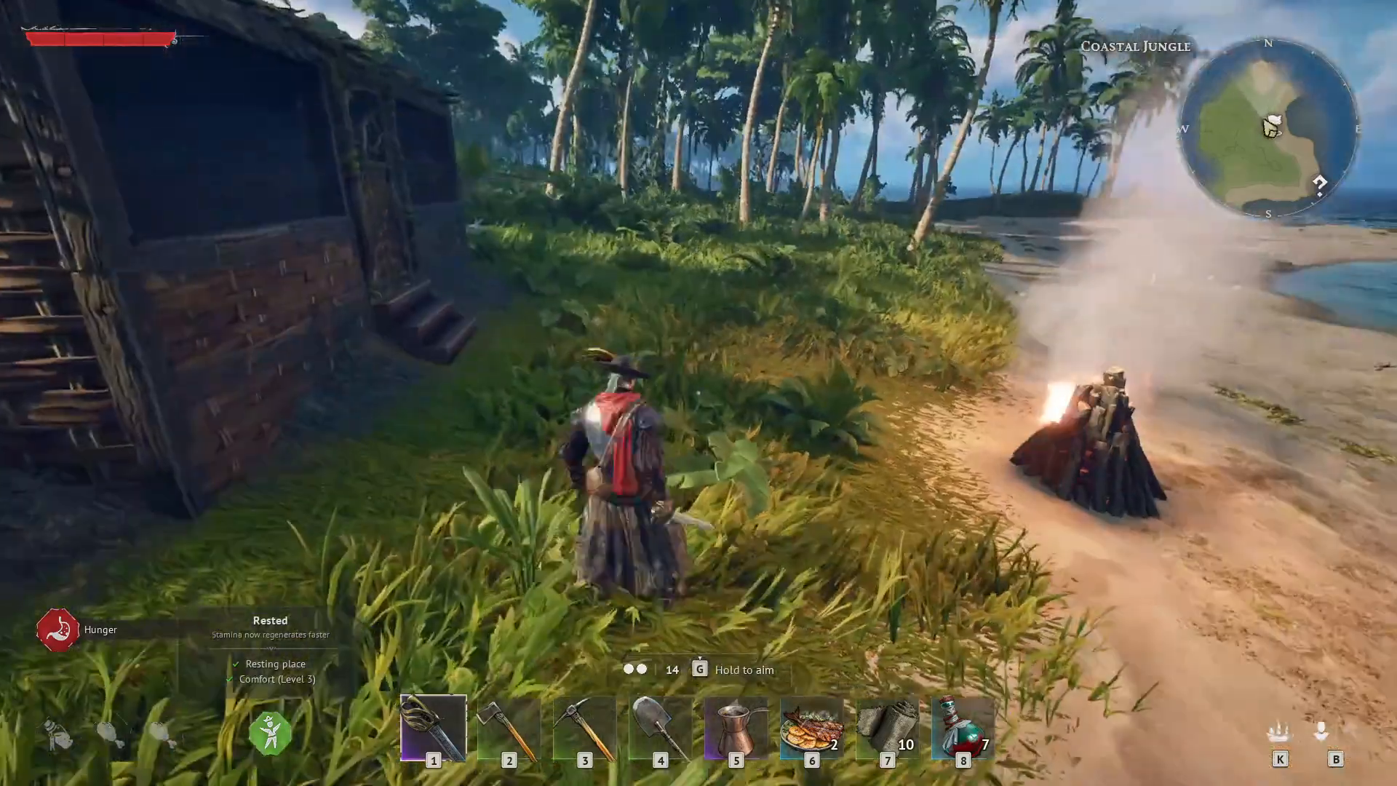
key(w)
key(shift+w)
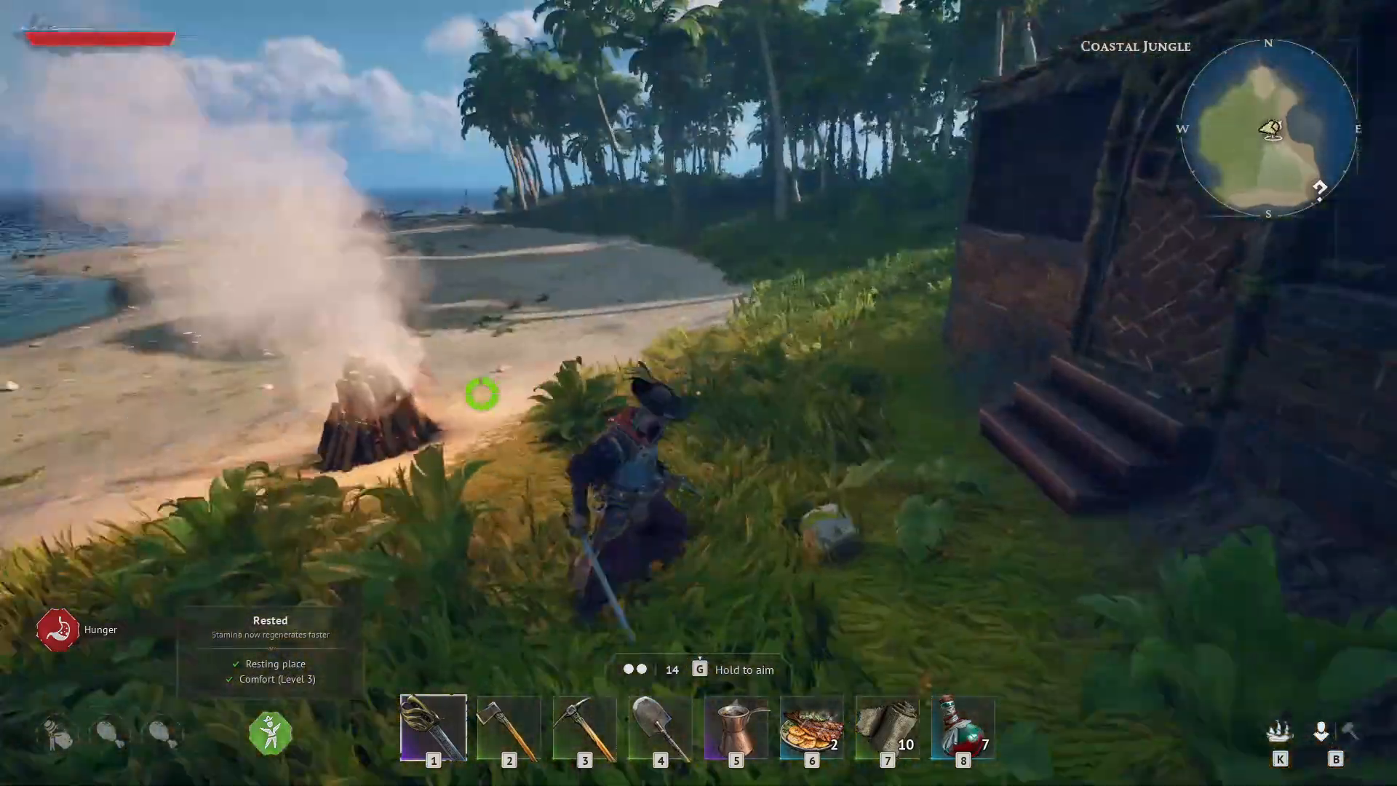
key(w)
key(w)
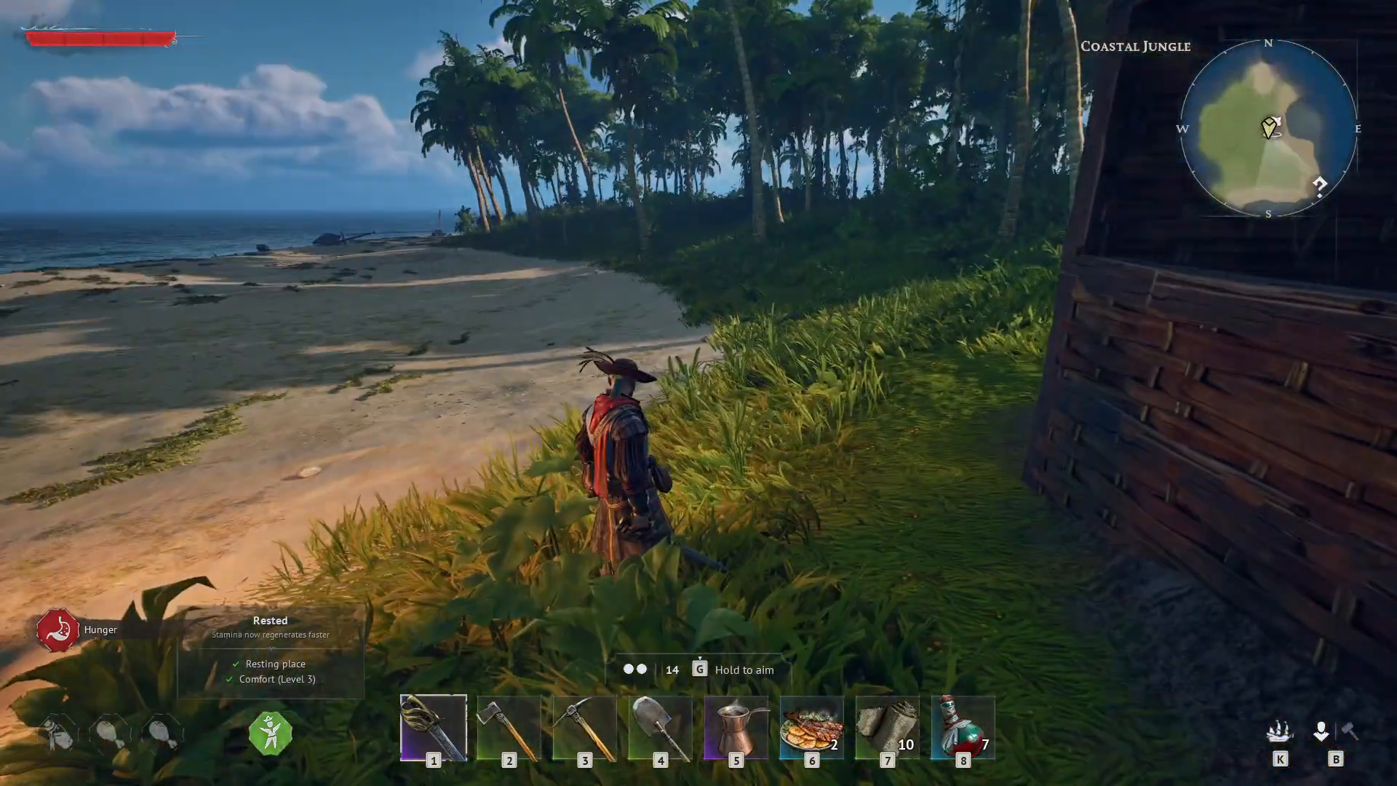